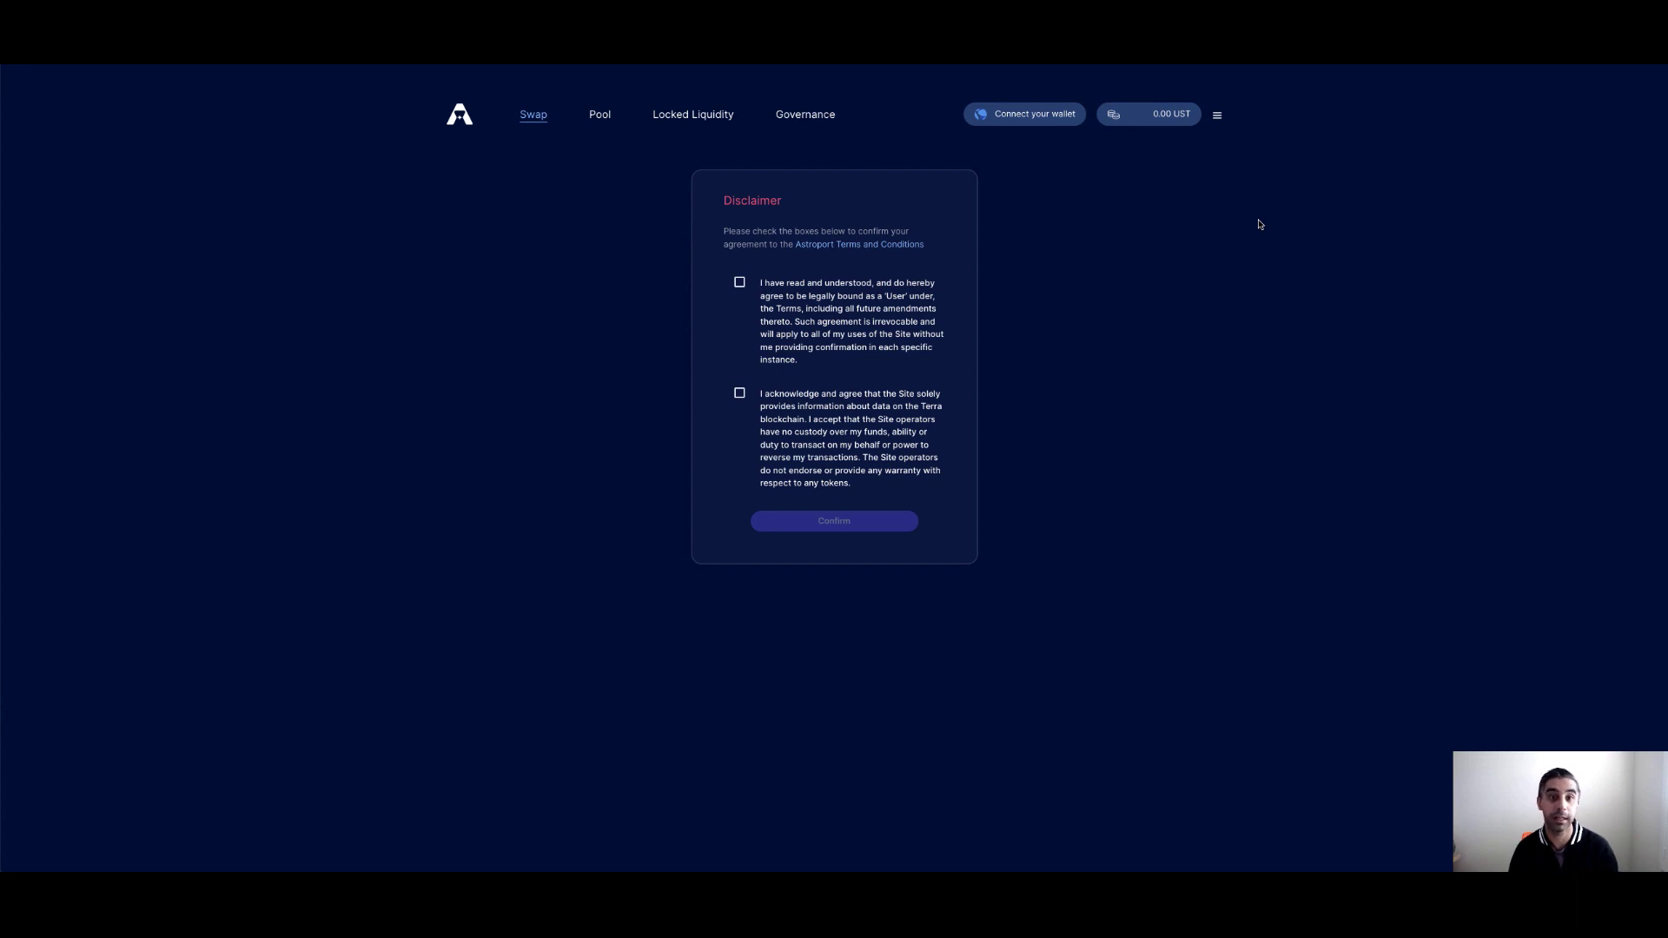
# Step: Agree to both disclaimer statements and accept the Astroport terms
pyautogui.click(739, 282)
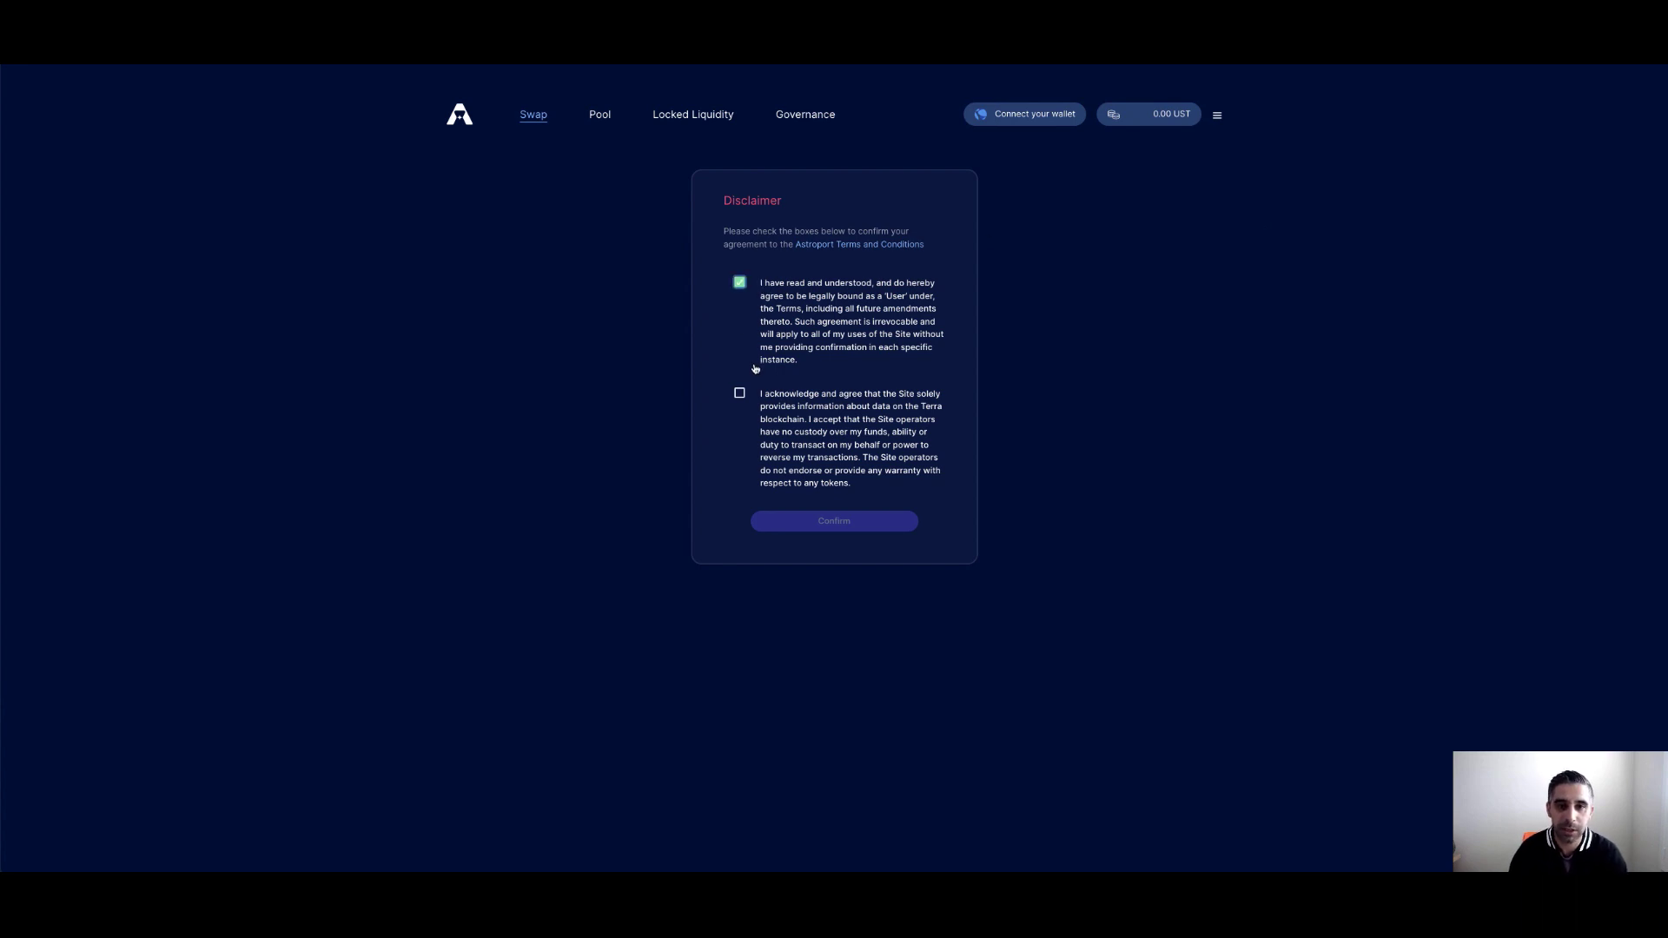
pyautogui.click(739, 396)
pyautogui.click(848, 521)
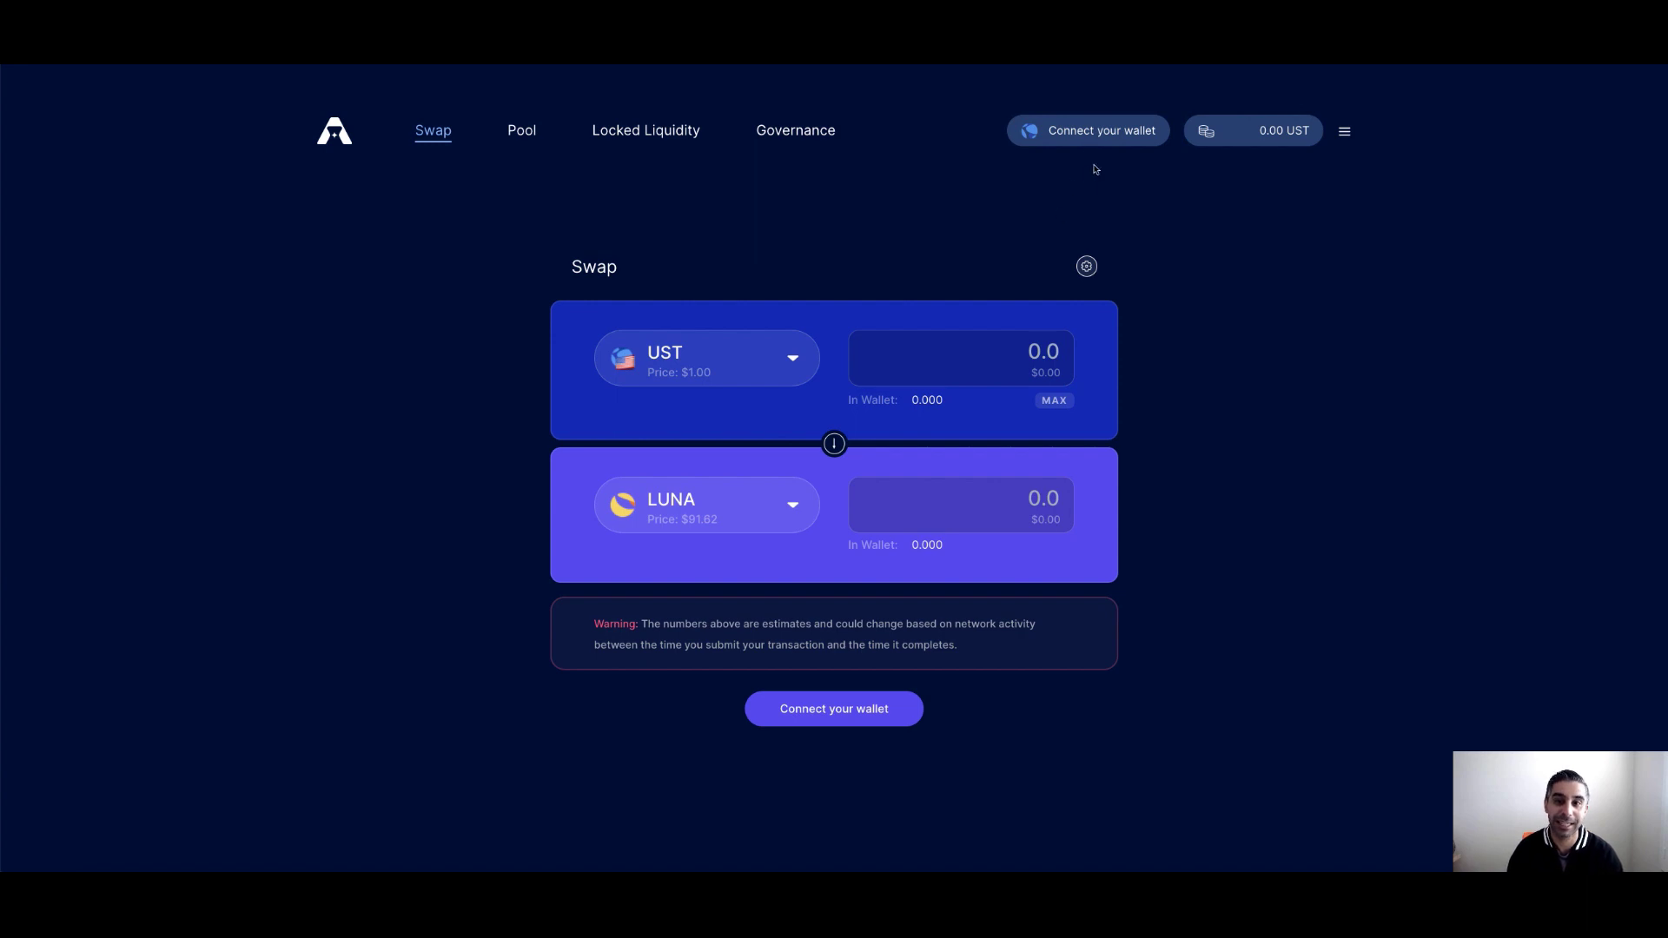
# Step: Connect the Terra Station Wallet, showing 109.48 UST and 0.231532 LUNA in wallet
pyautogui.click(1098, 132)
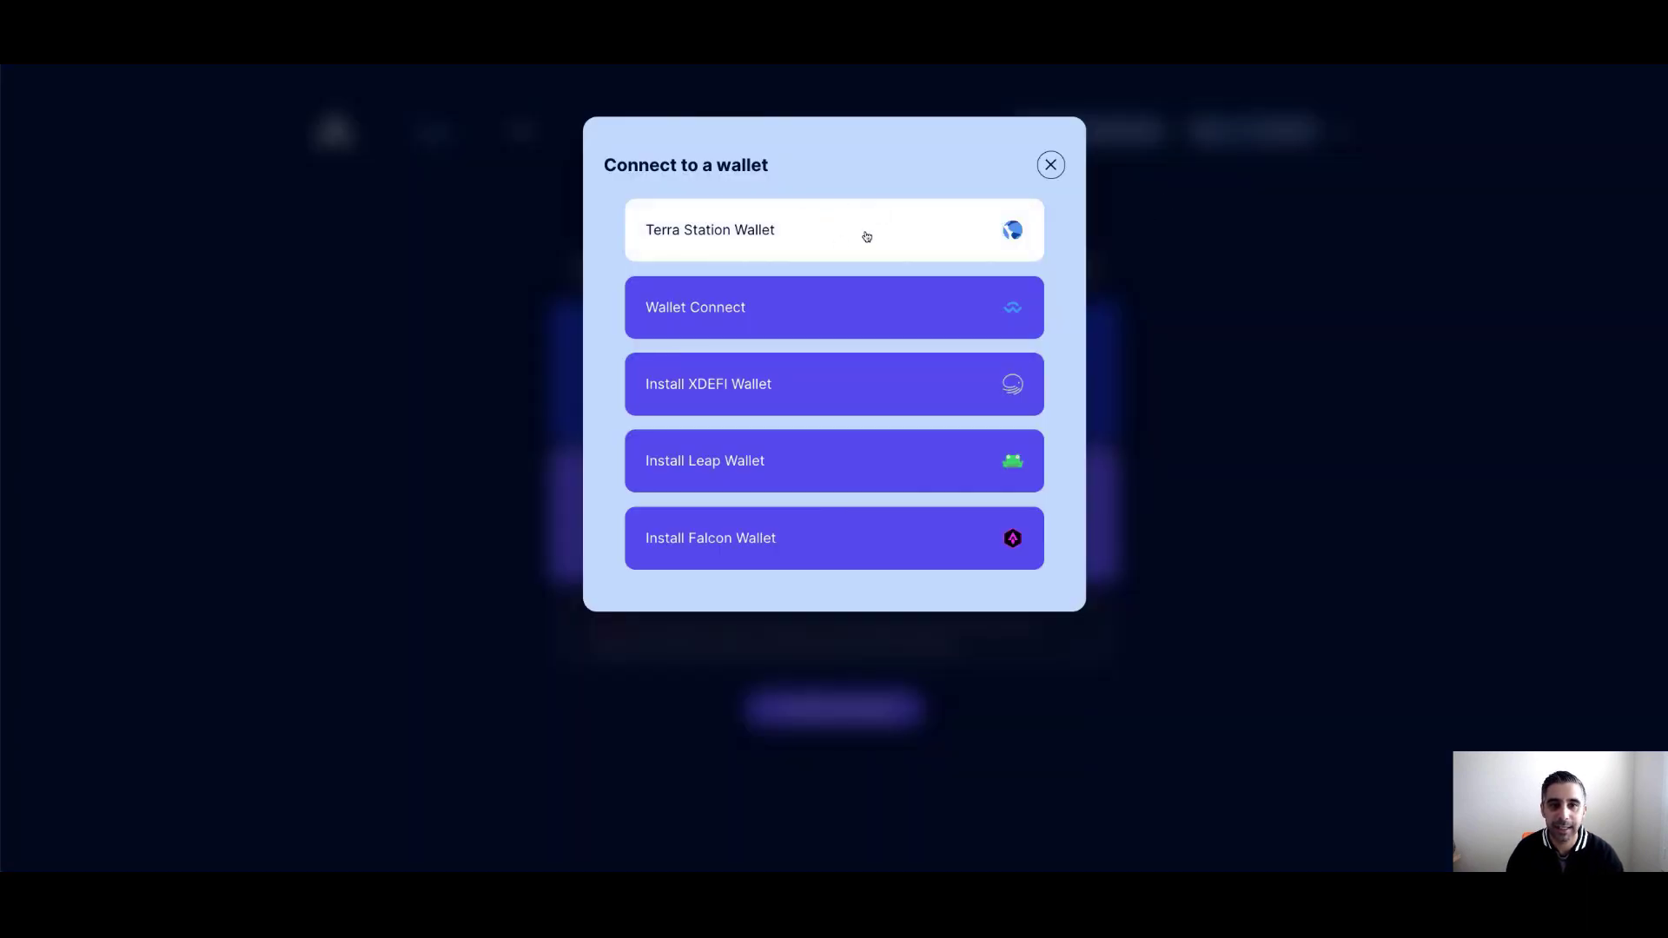
pyautogui.click(863, 235)
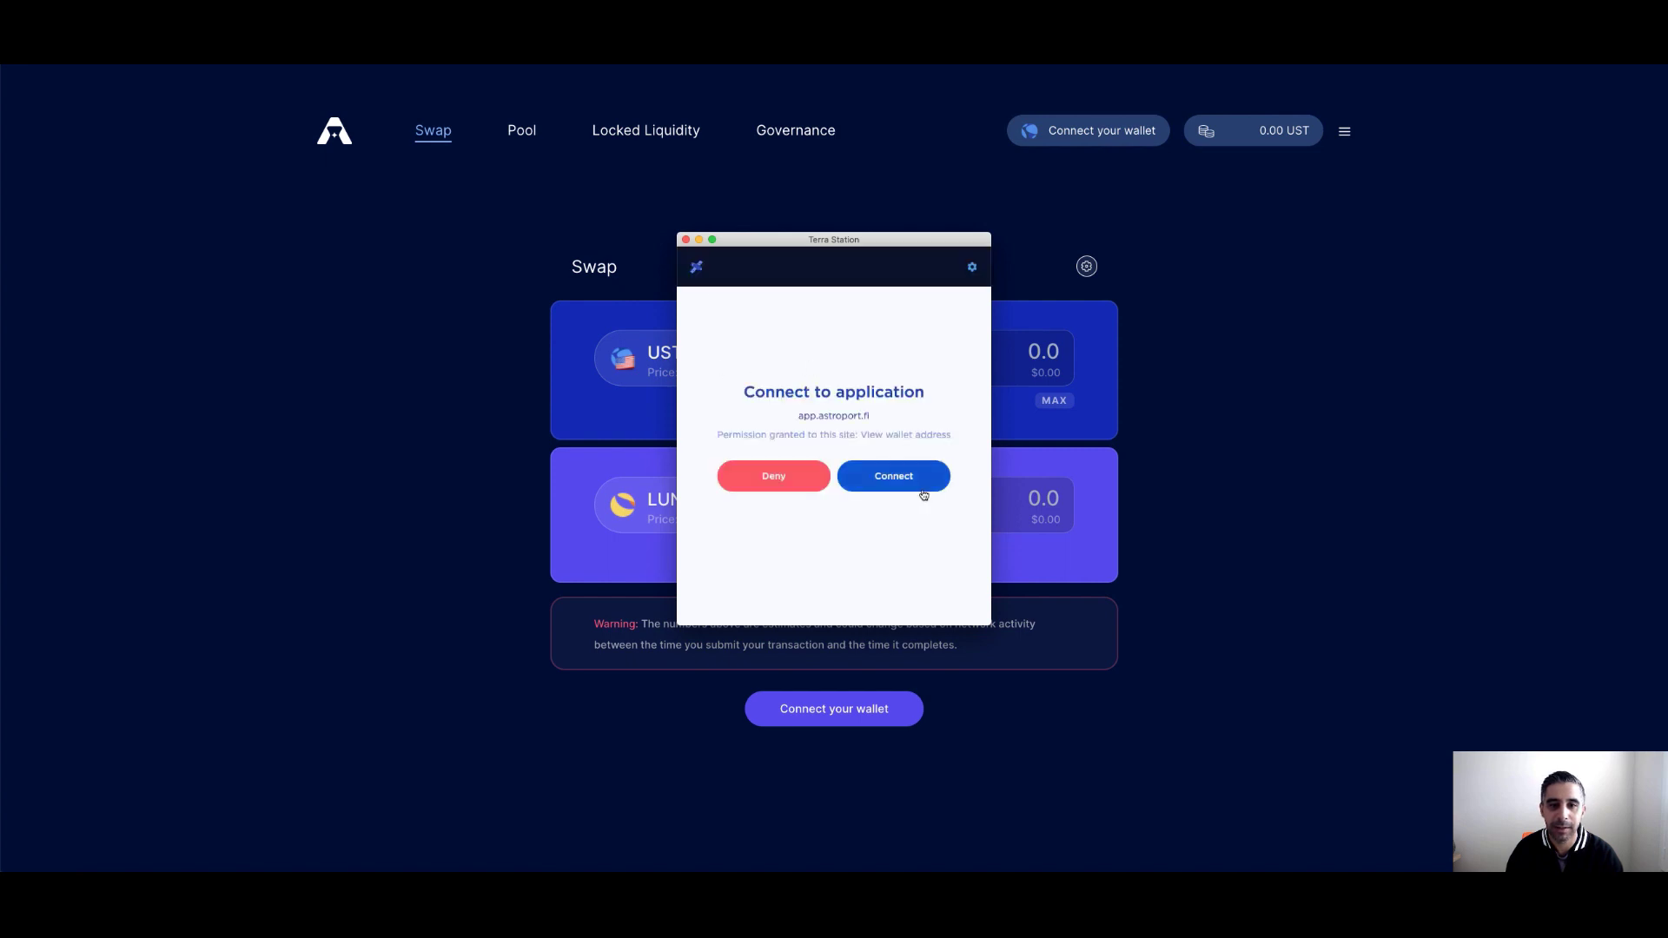
pyautogui.click(924, 493)
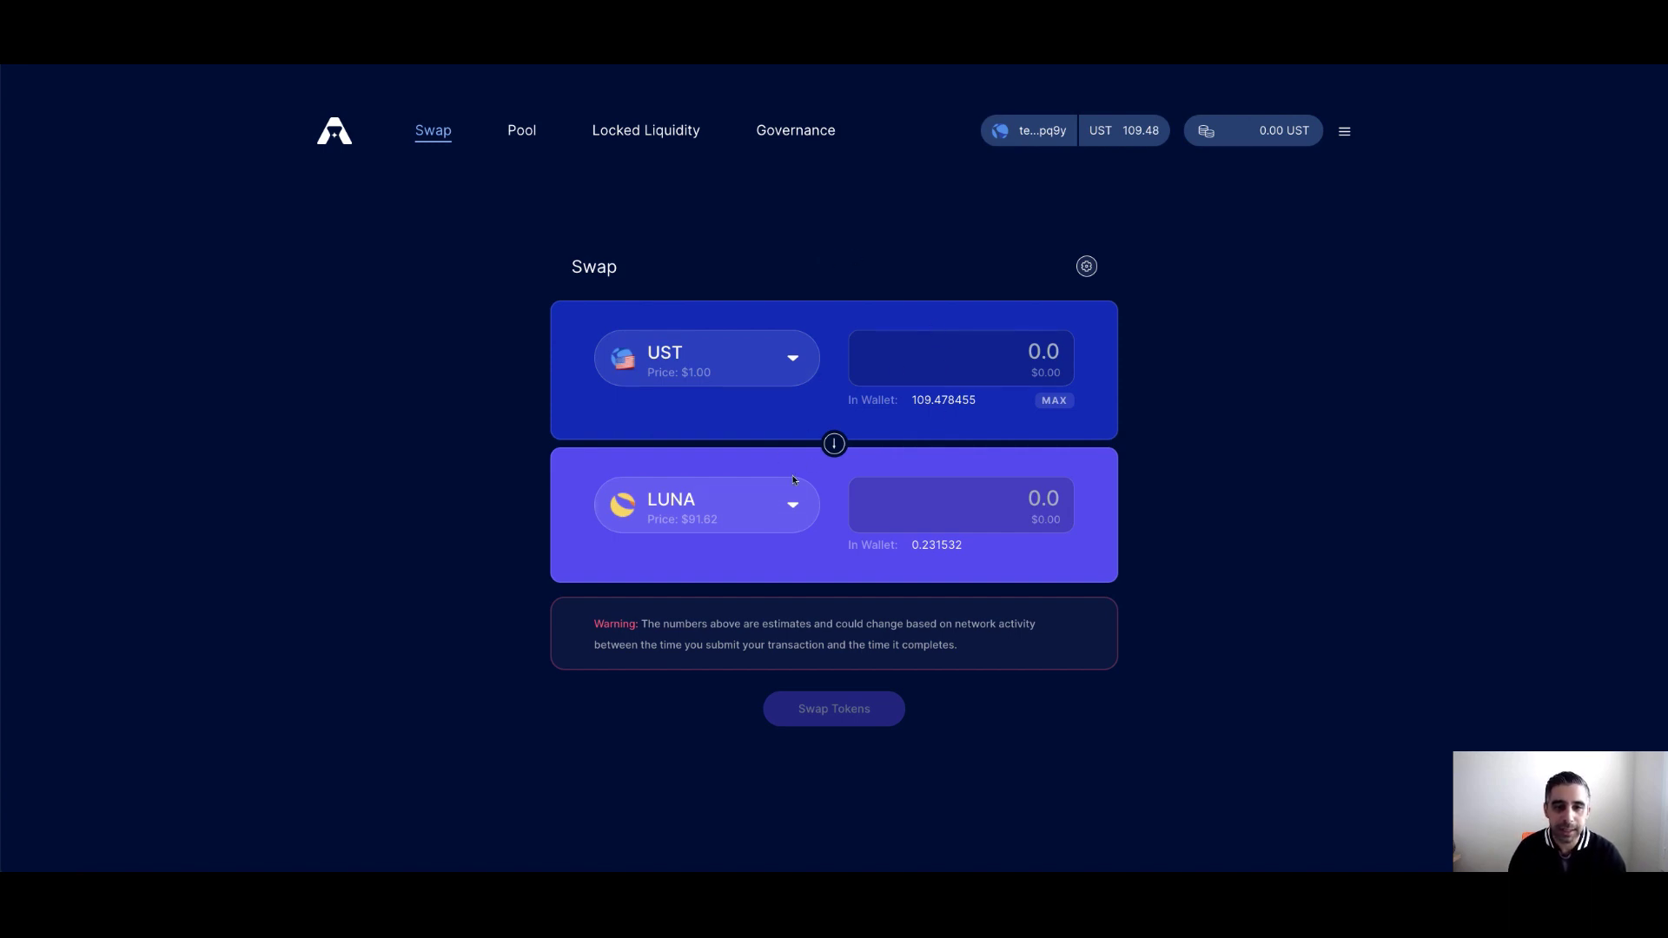
pyautogui.click(786, 504)
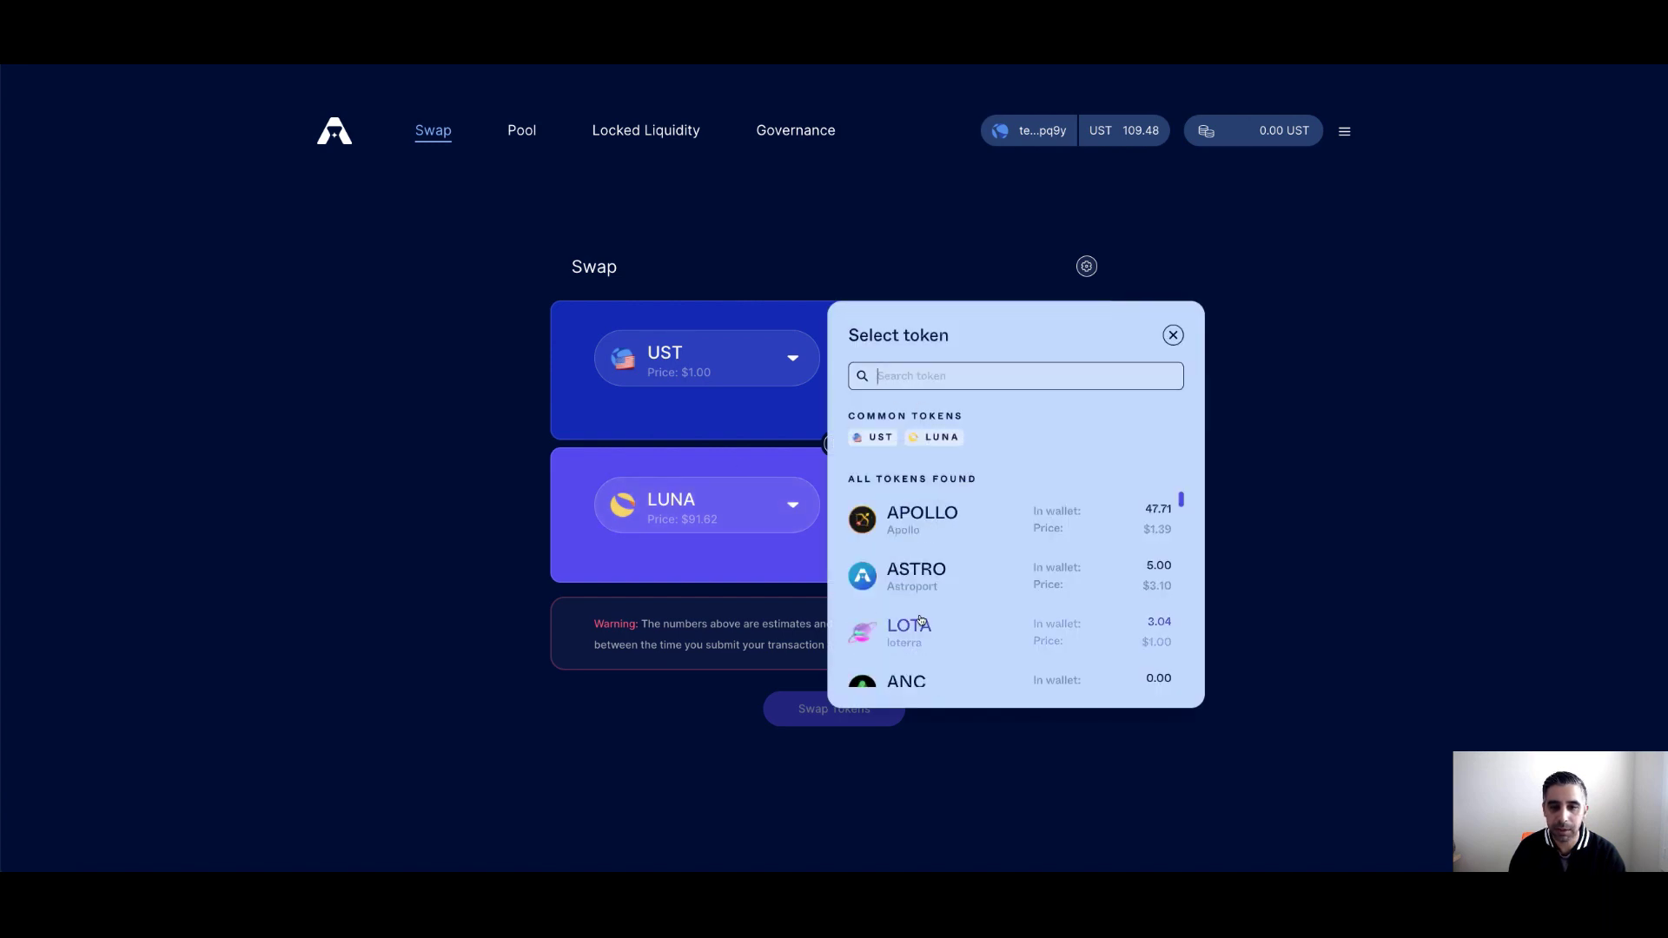
# Step: Pick ORION as the receive token and enter 50 UST, estimating about 179.827982 ORION
pyautogui.scroll(-3, 930, 608)
pyautogui.click(908, 653)
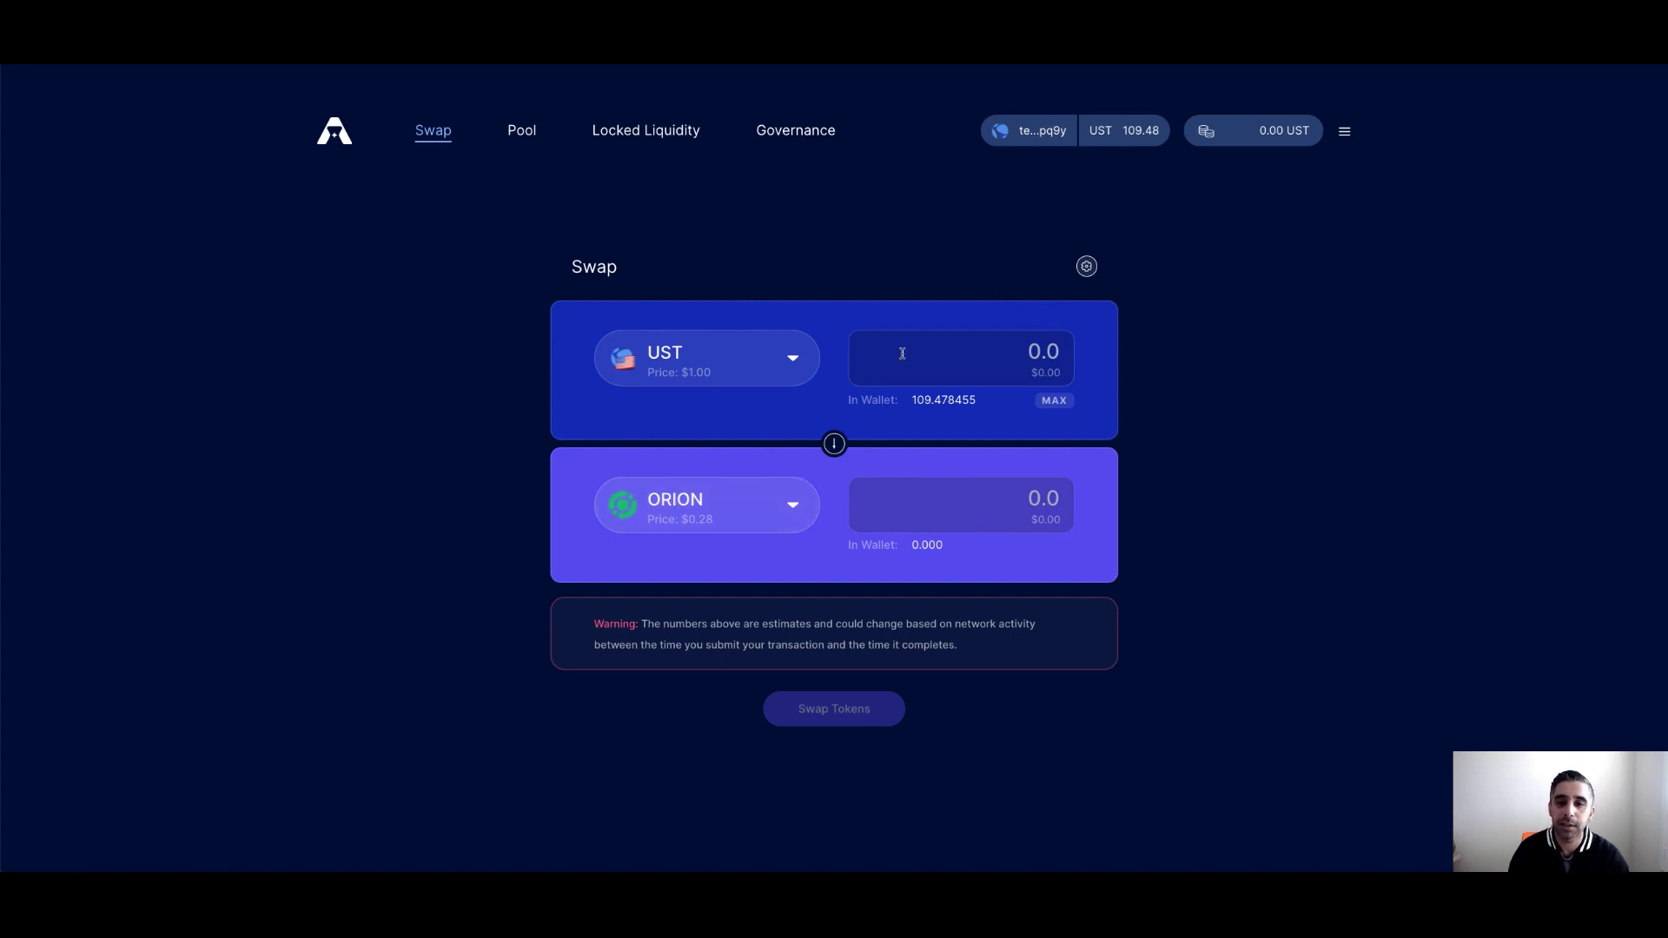
pyautogui.click(988, 361)
pyautogui.write('50')
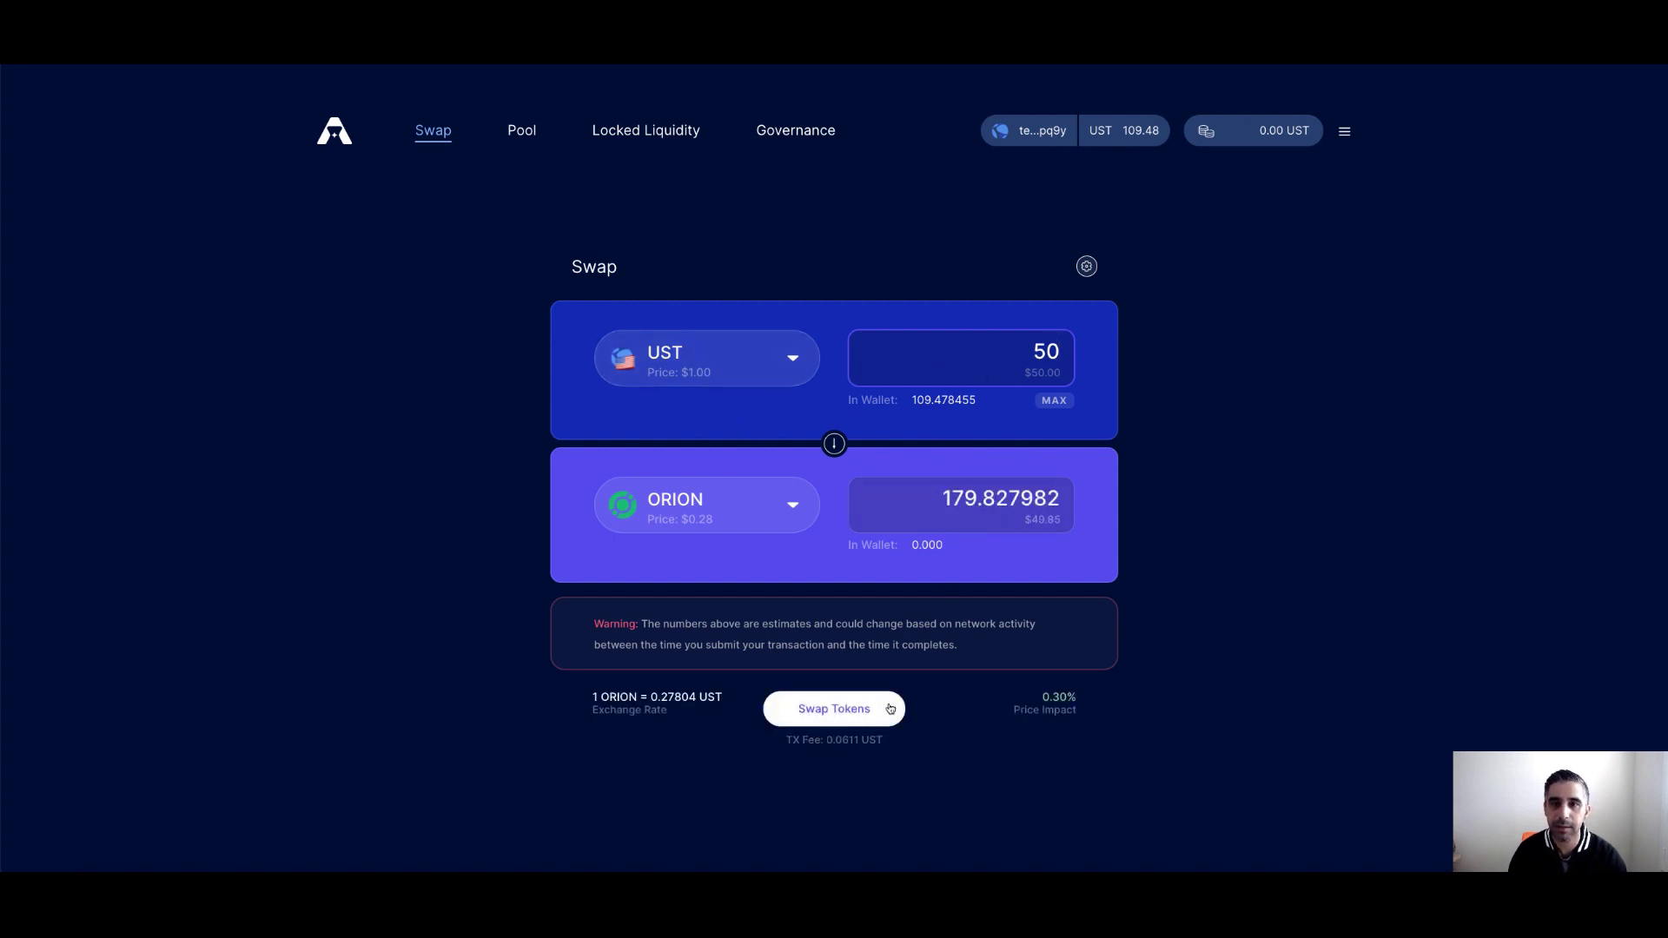
# Step: Review and confirm the 50 UST-to-ORION swap, then sign it in Terra Station
pyautogui.click(859, 709)
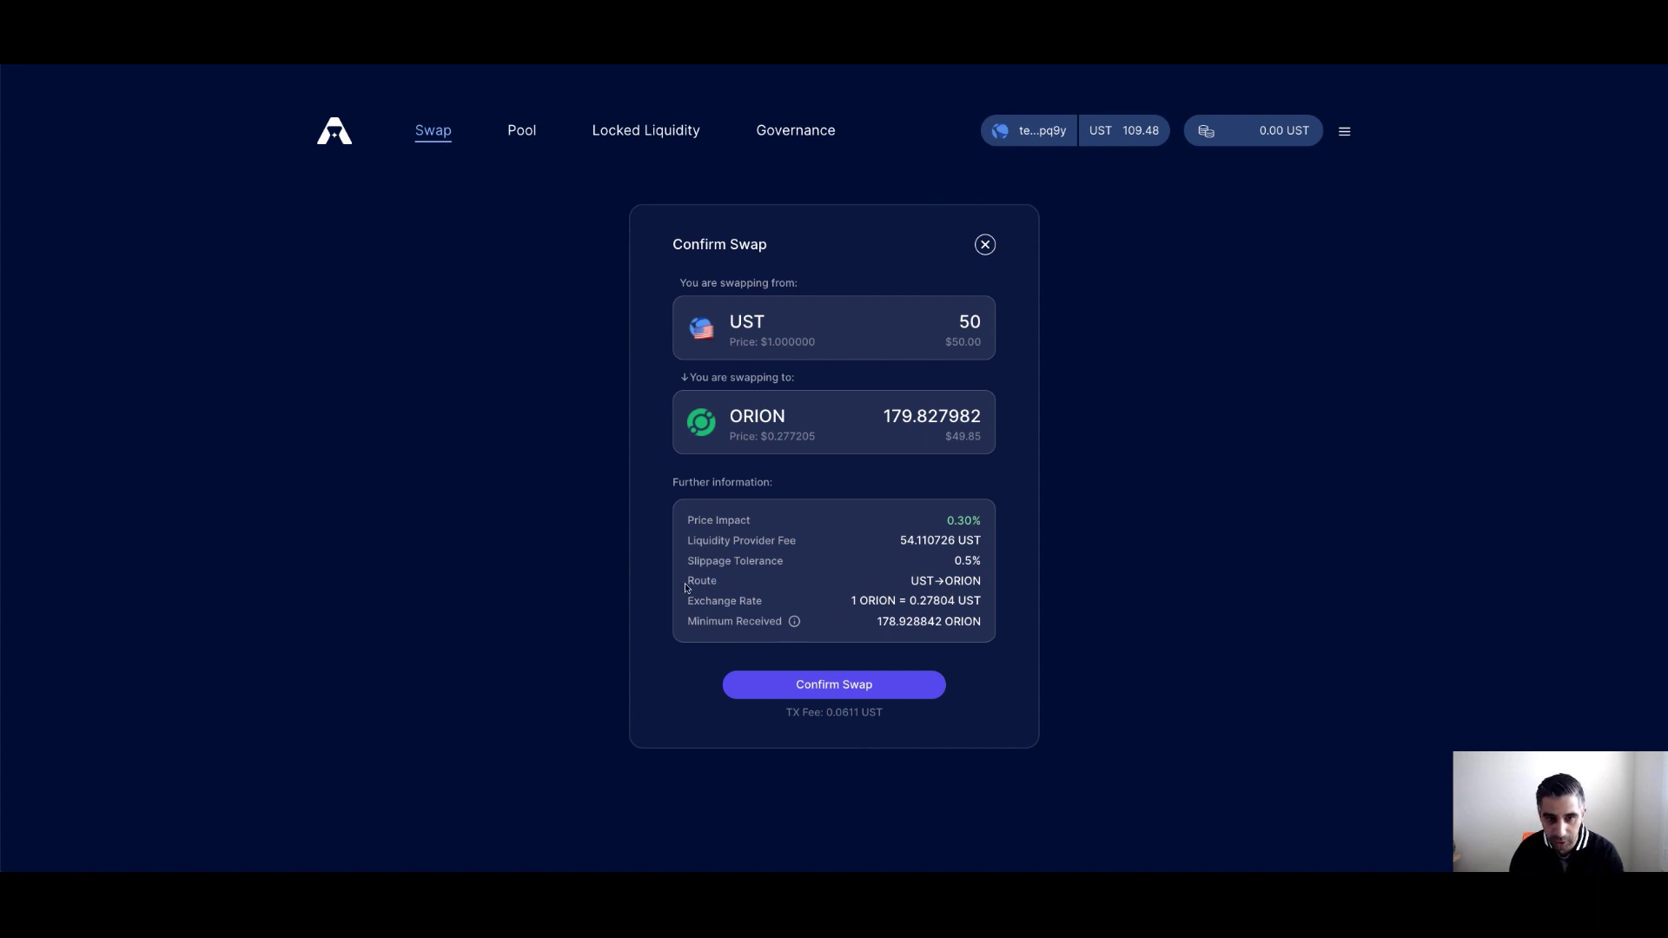
pyautogui.moveTo(685, 581); pyautogui.dragTo(998, 591)
pyautogui.click(964, 587)
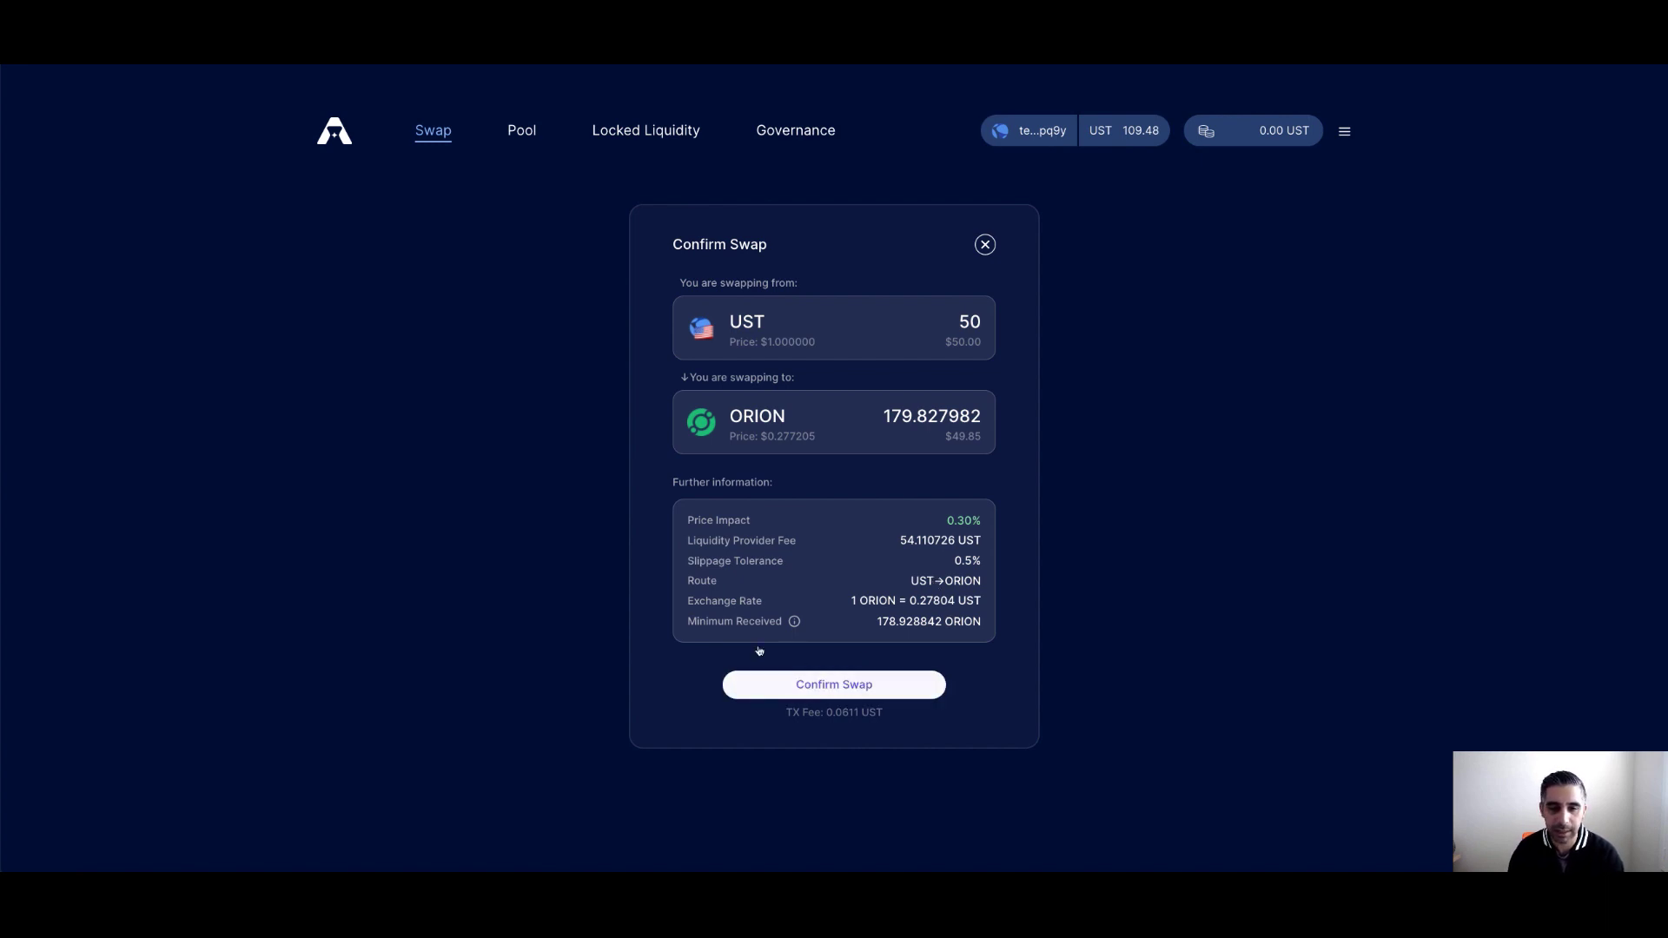
pyautogui.click(842, 693)
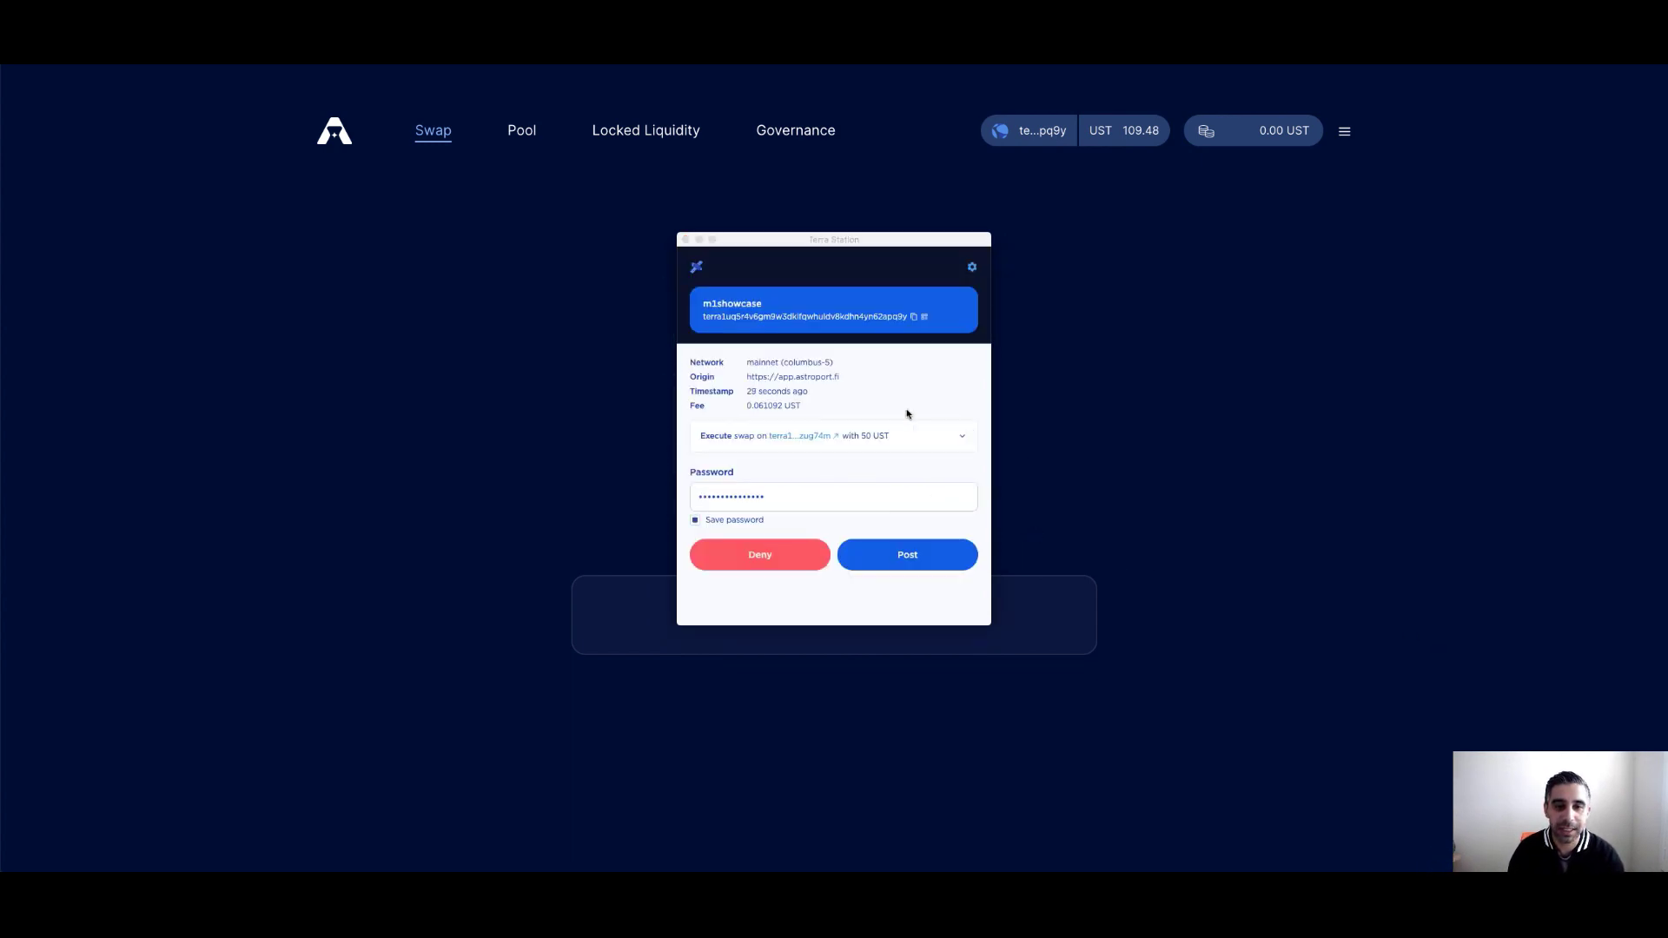
pyautogui.click(922, 560)
pyautogui.click(922, 560)
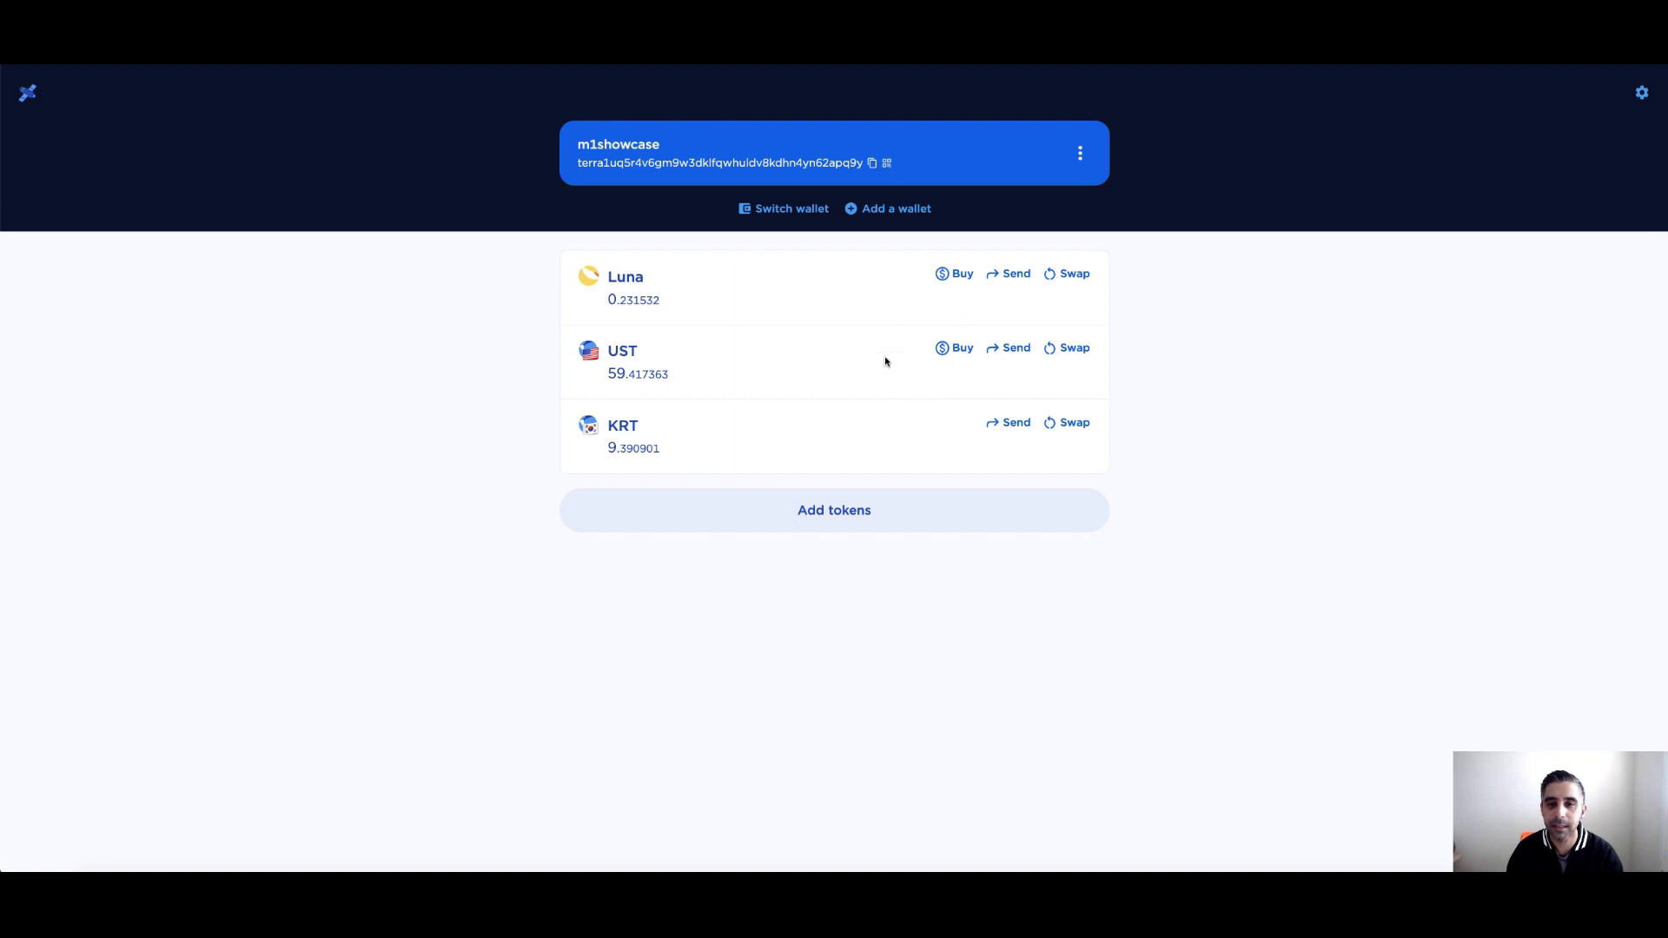
# Step: Search 'orio' in Terra Station's token list and add ORION to the wallet
pyautogui.click(820, 525)
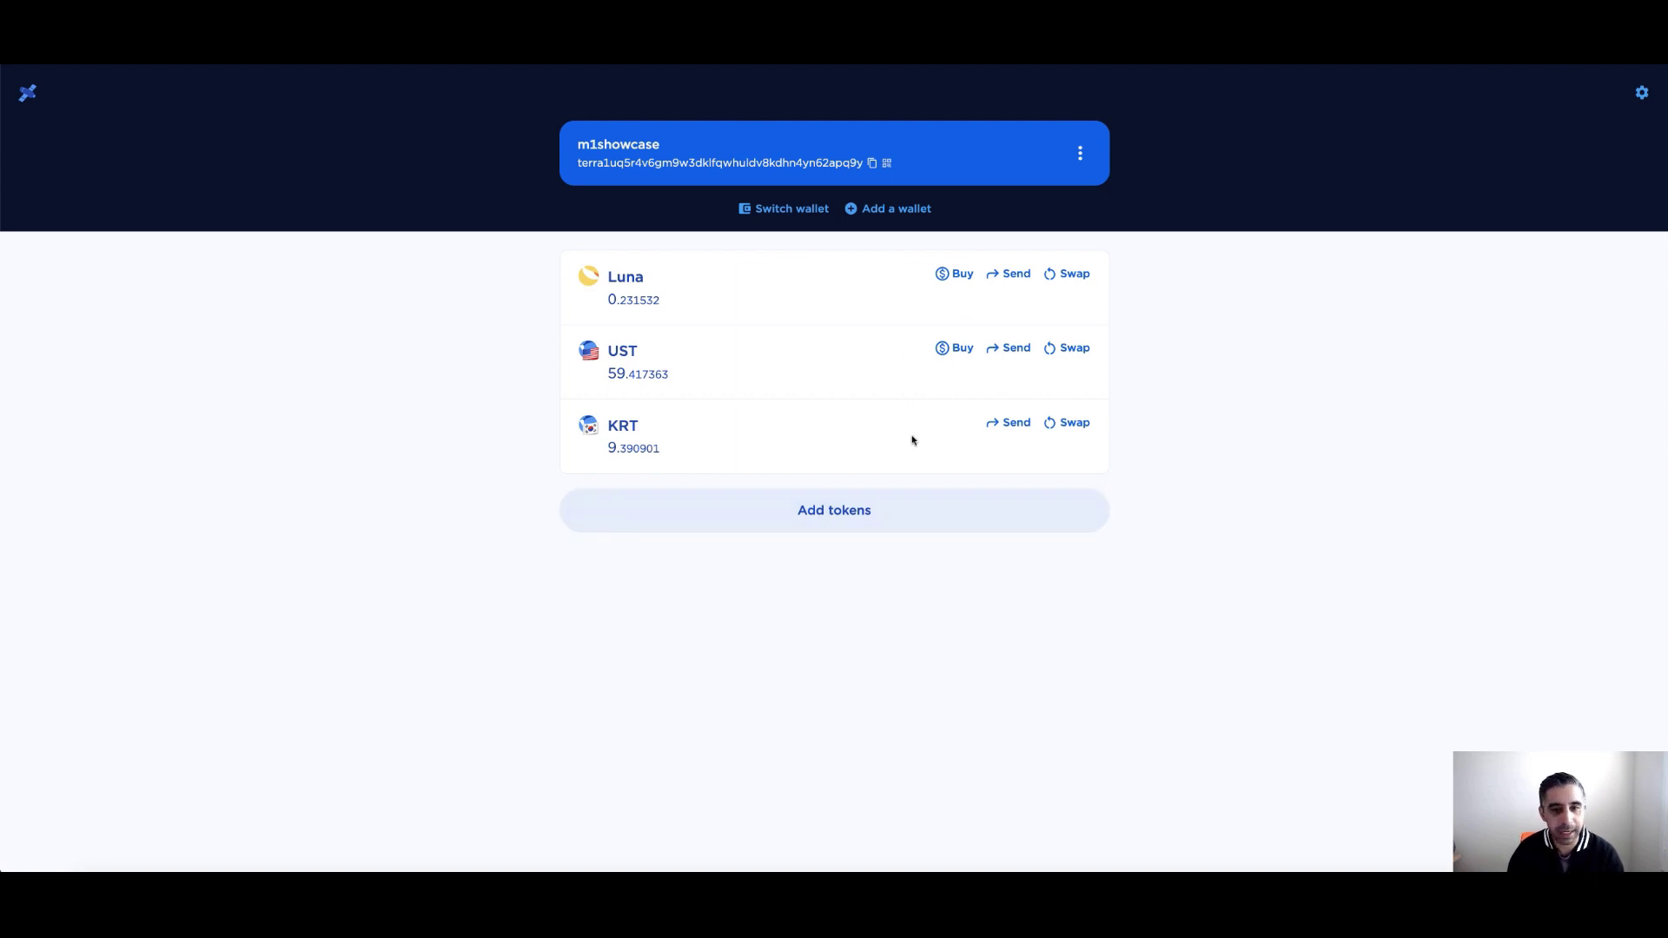
pyautogui.click(815, 514)
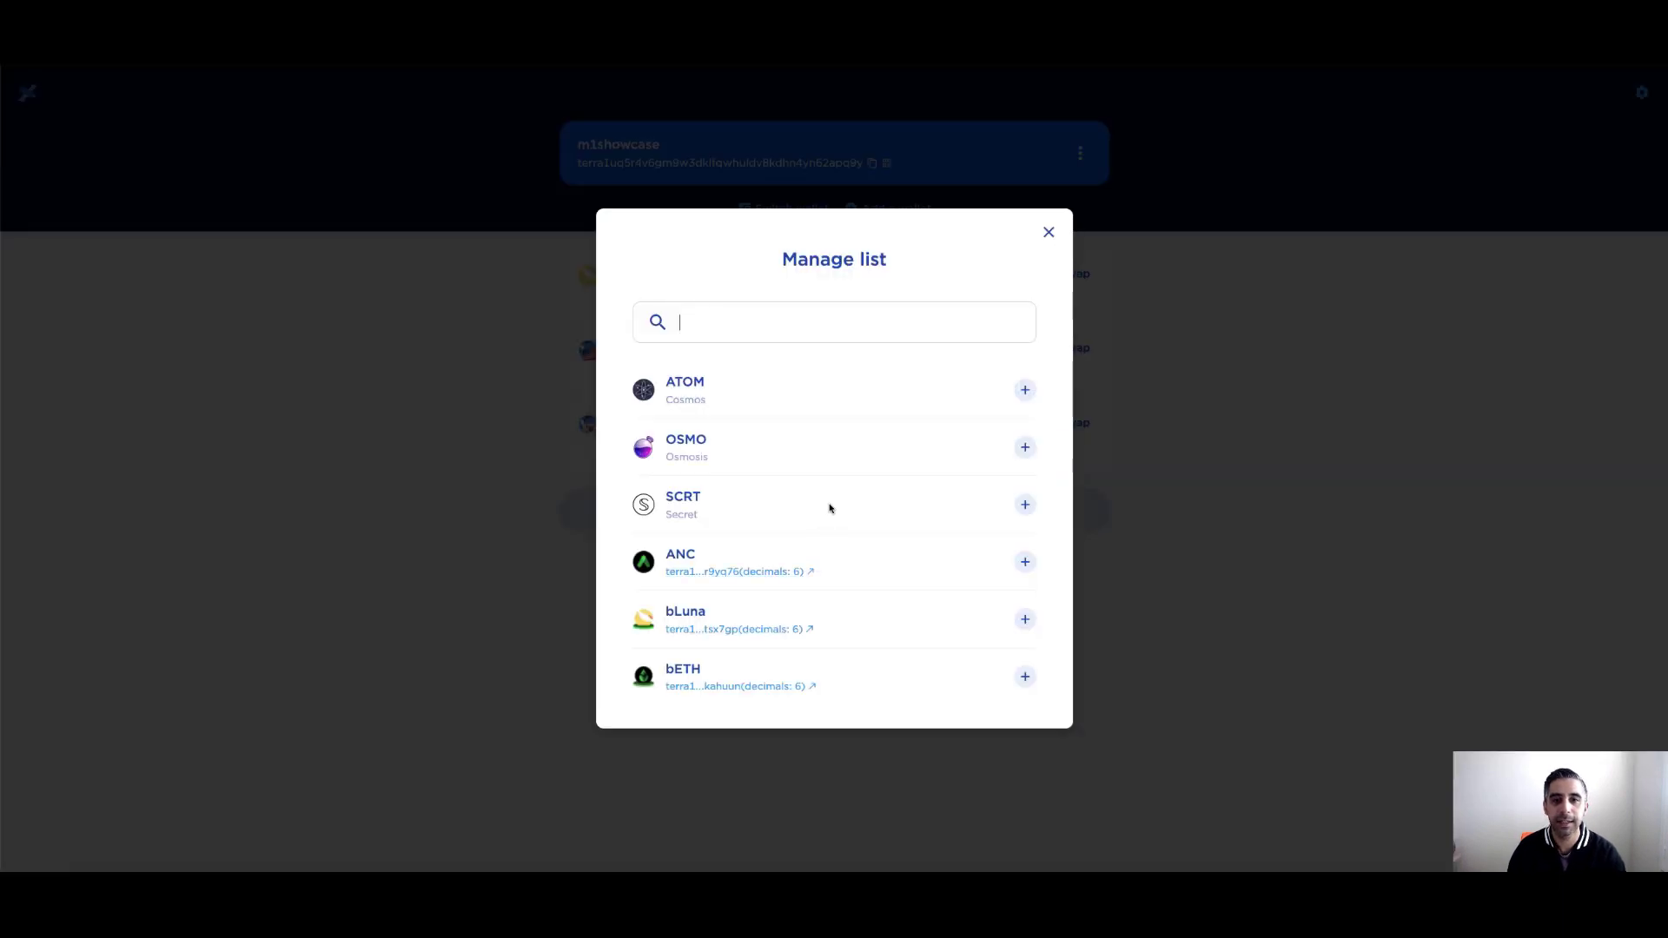
pyautogui.write('or')
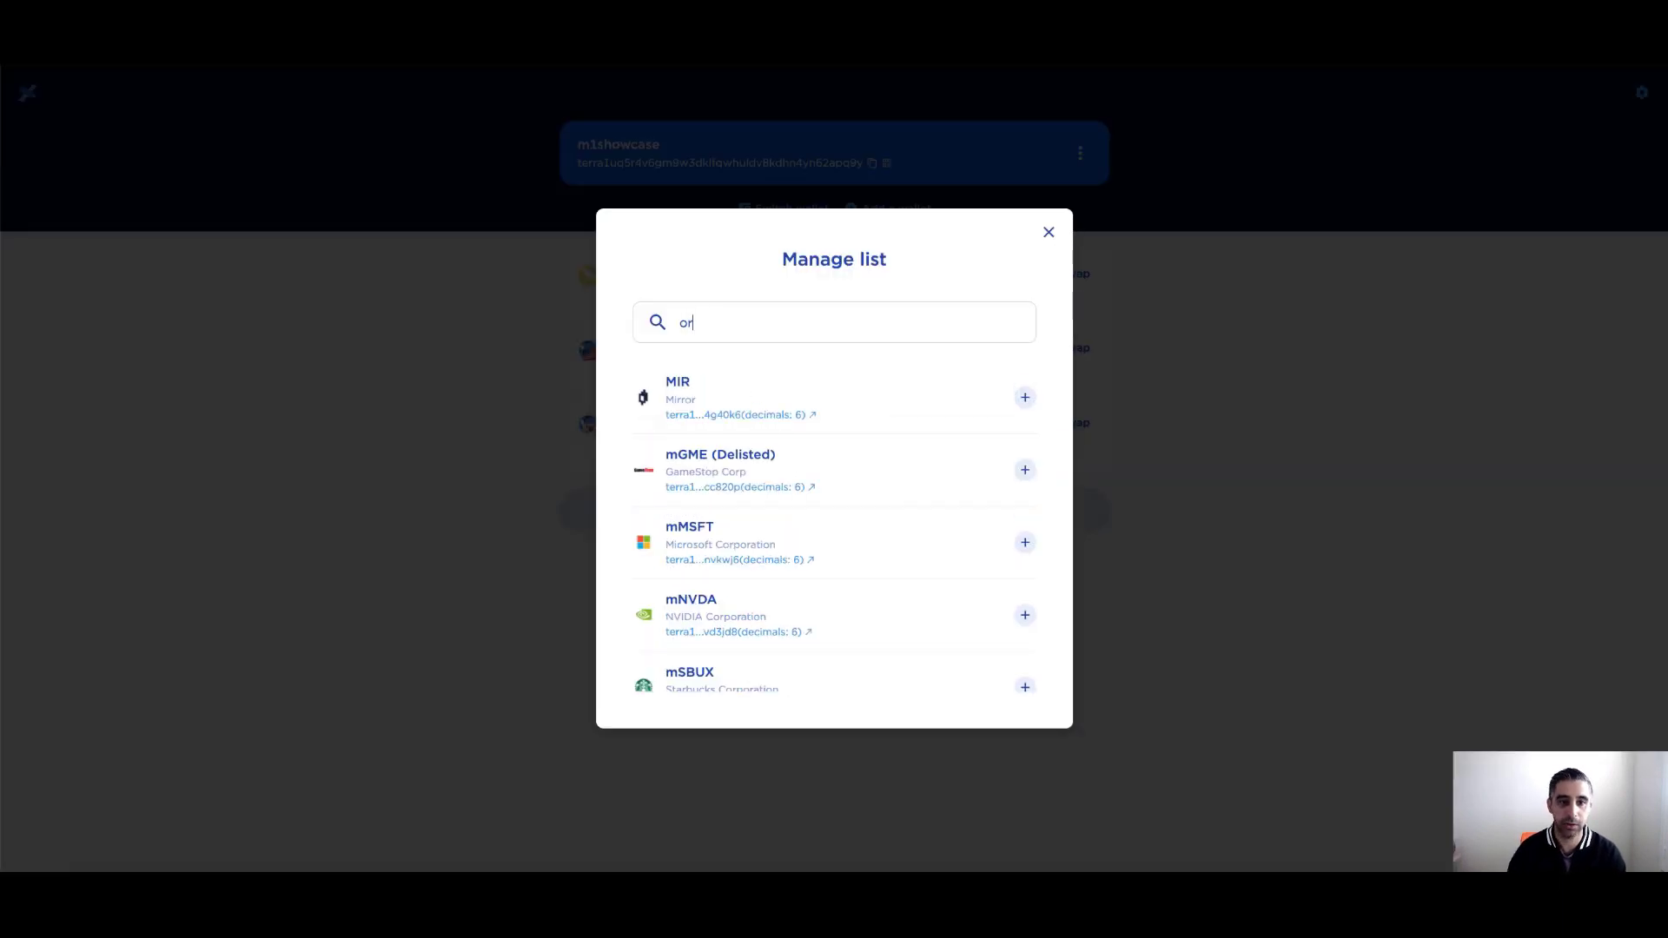
pyautogui.write('io')
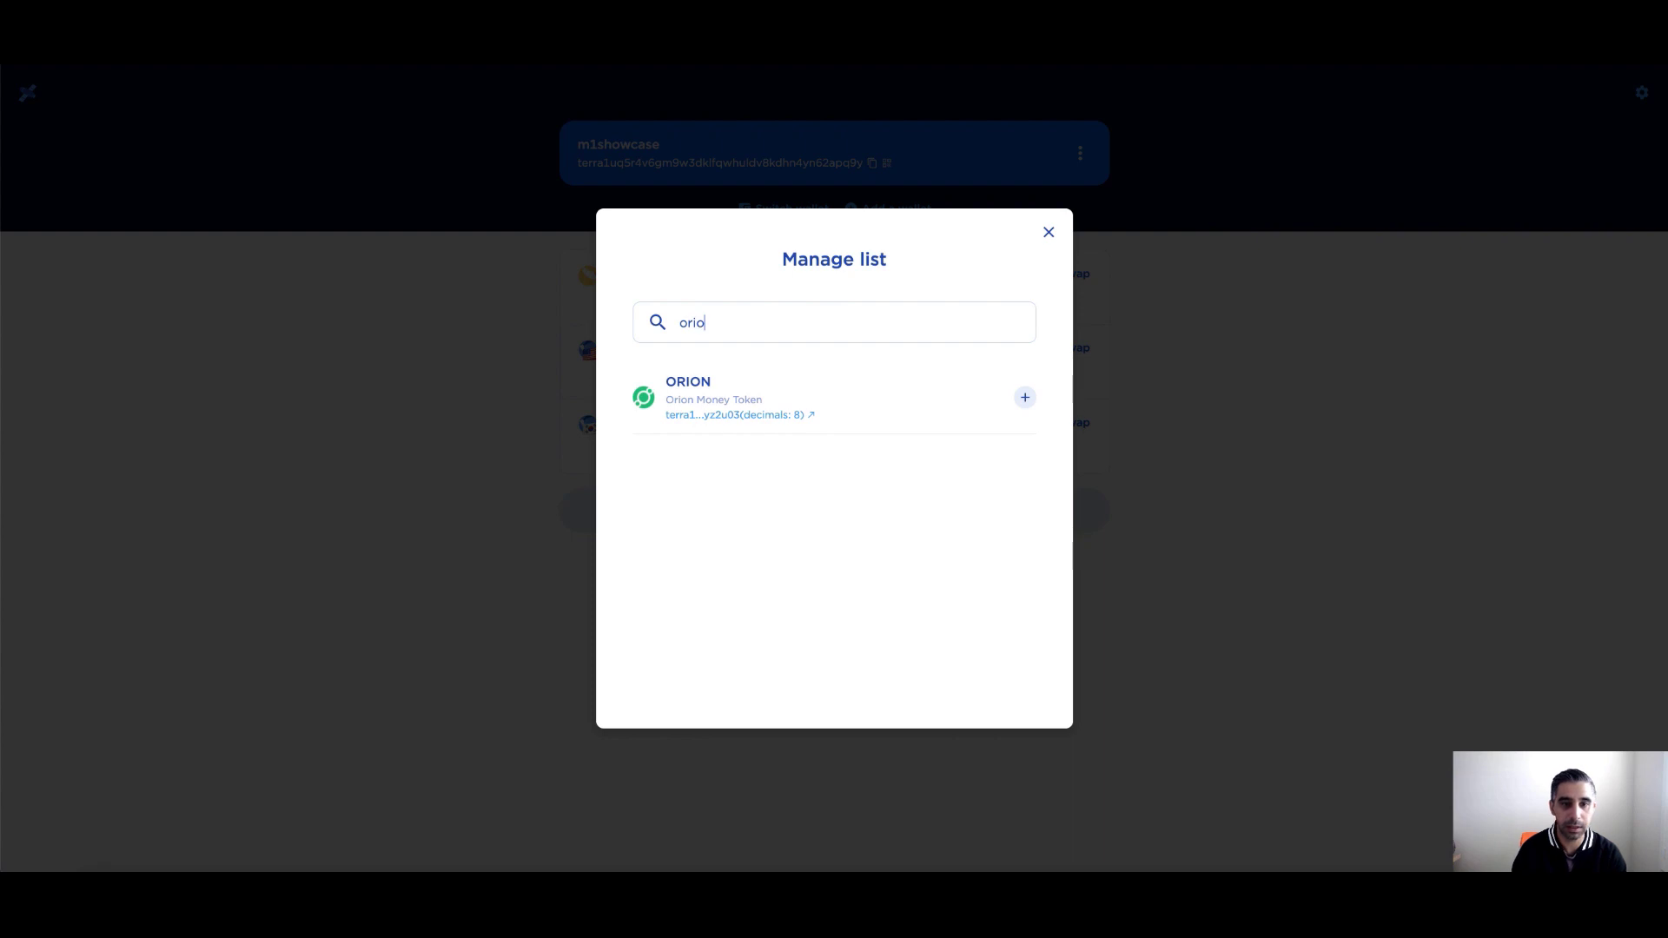
pyautogui.click(1026, 399)
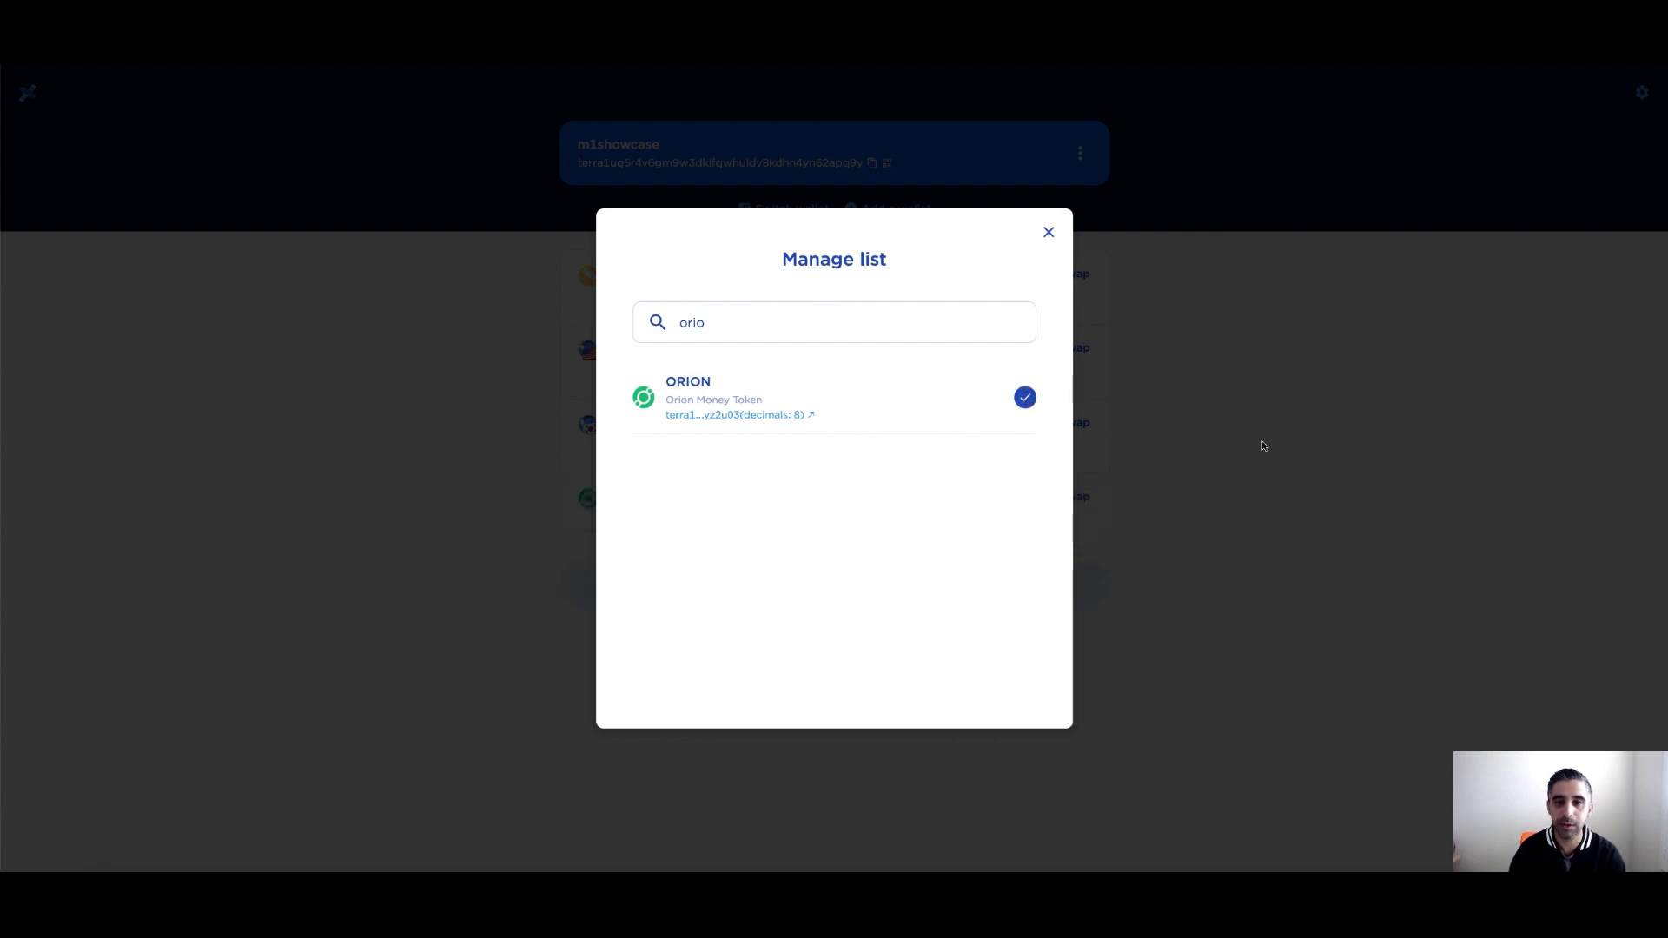
pyautogui.click(1259, 446)
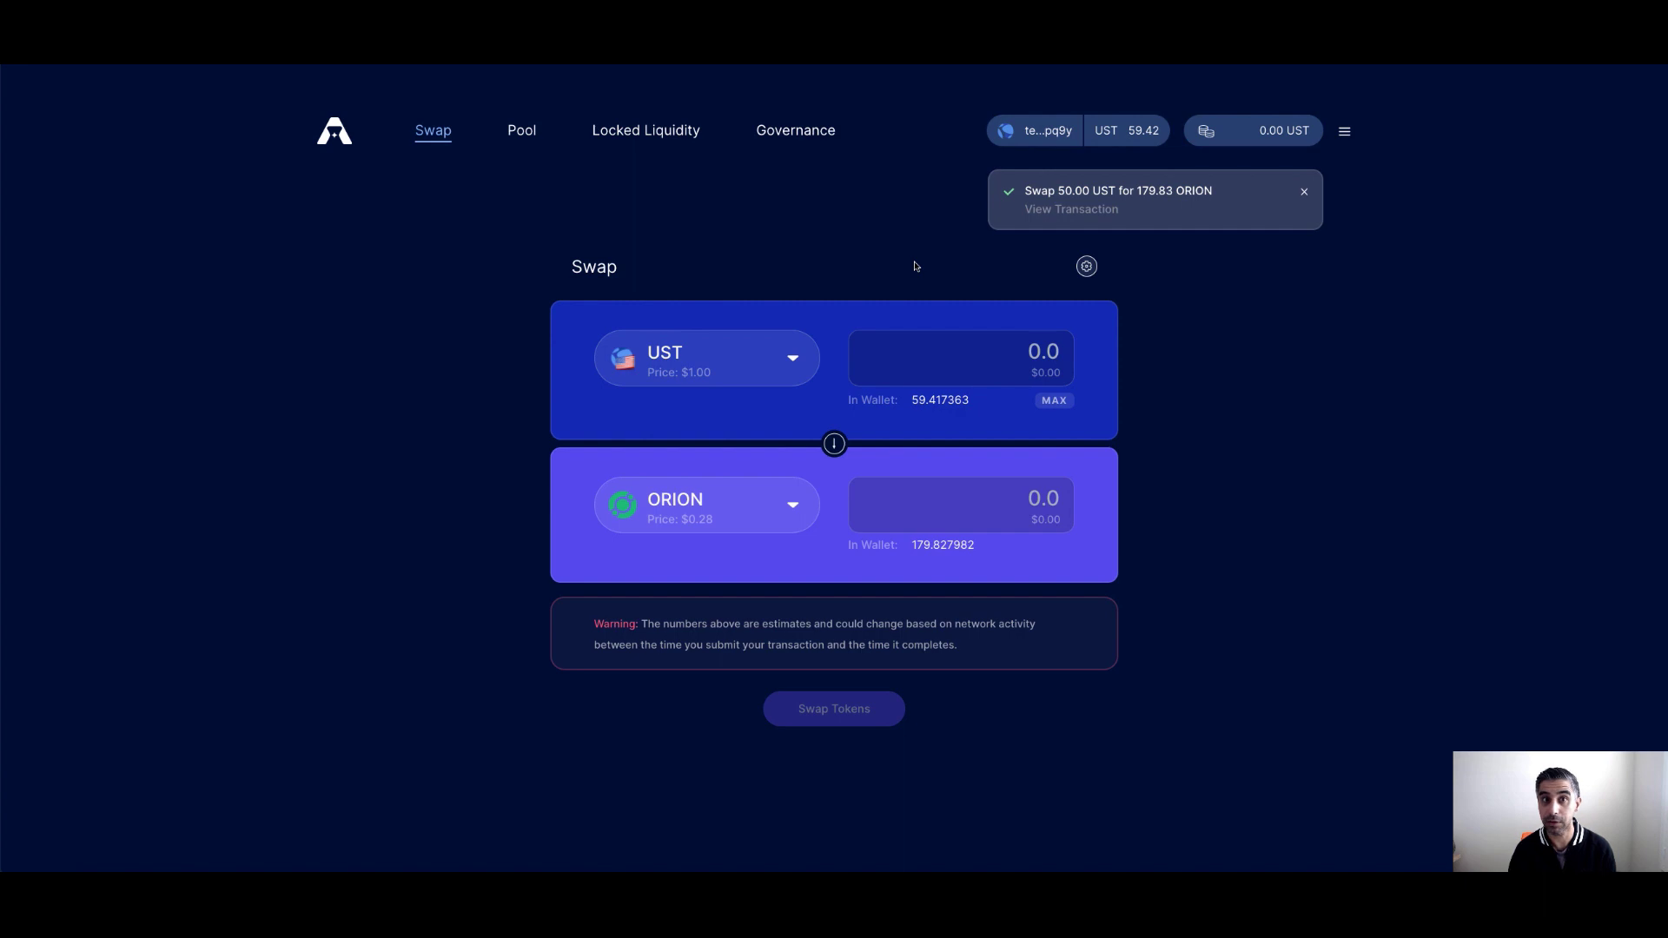
pyautogui.click(522, 137)
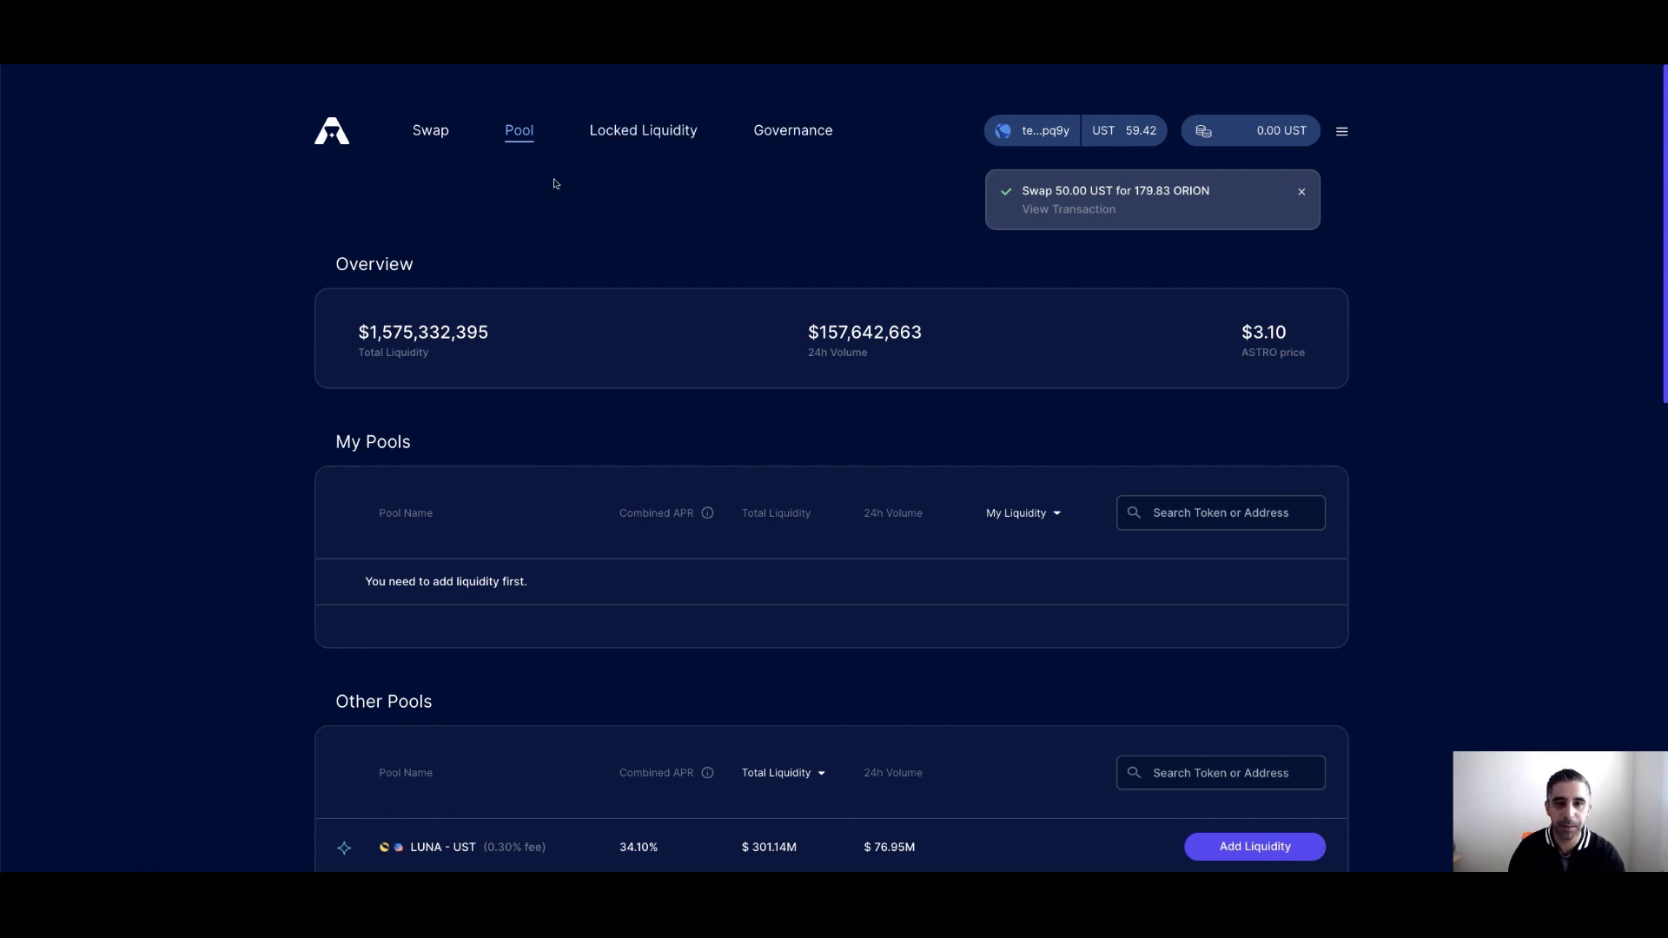
pyautogui.scroll(-1, 819, 394)
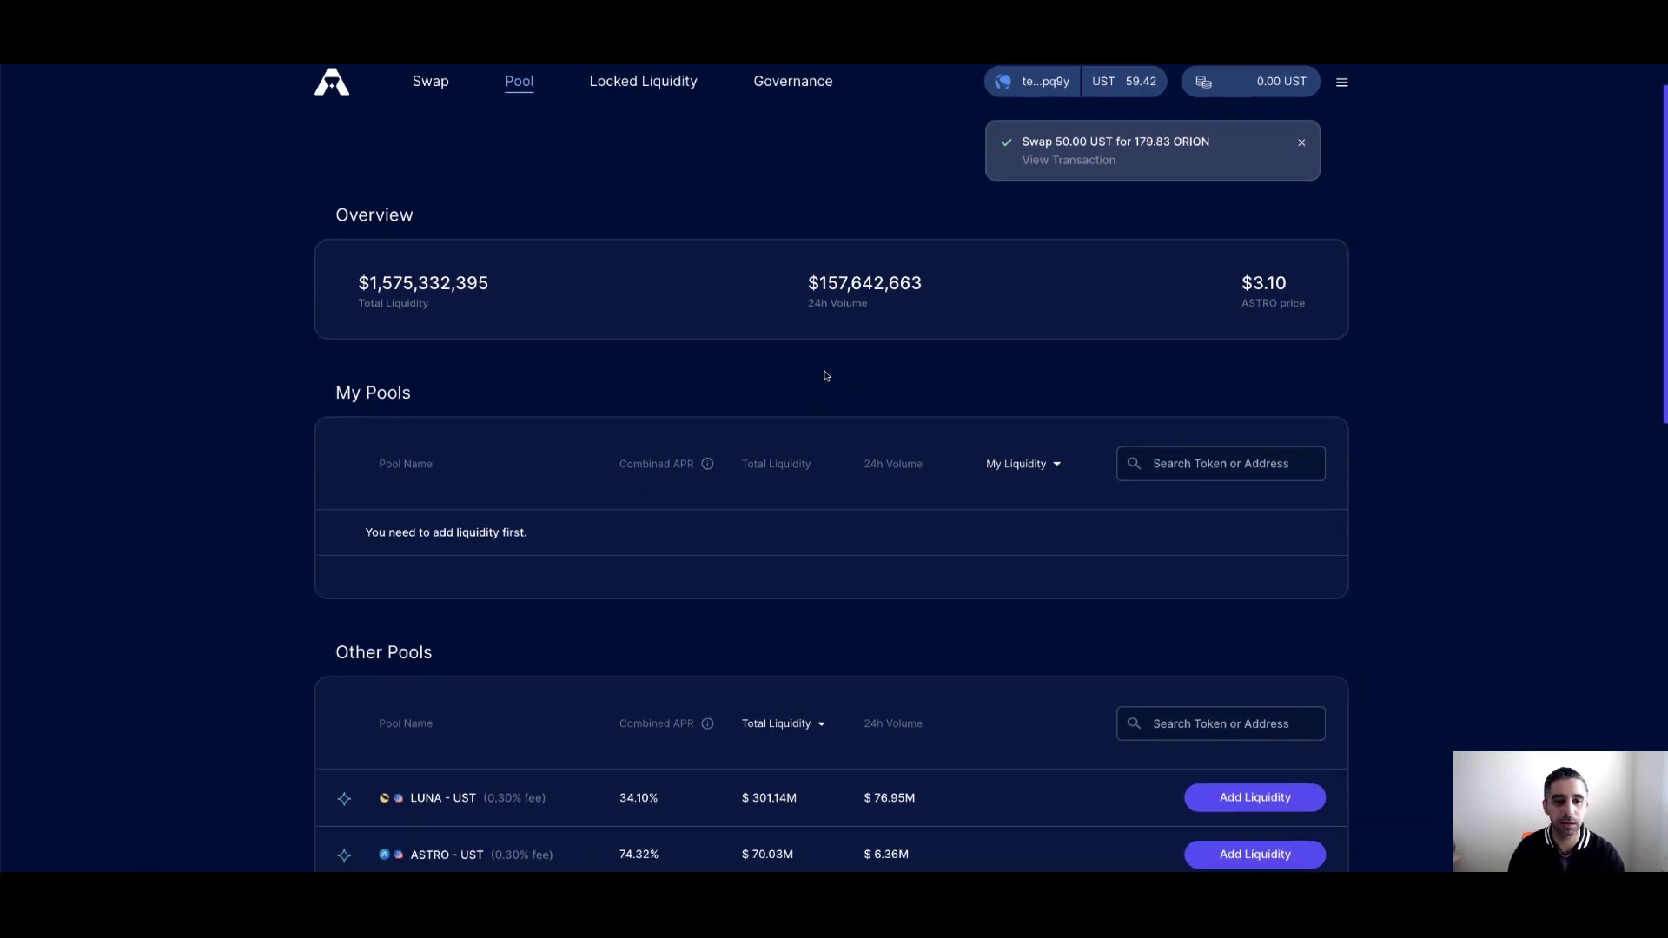
pyautogui.scroll(-4, 670, 387)
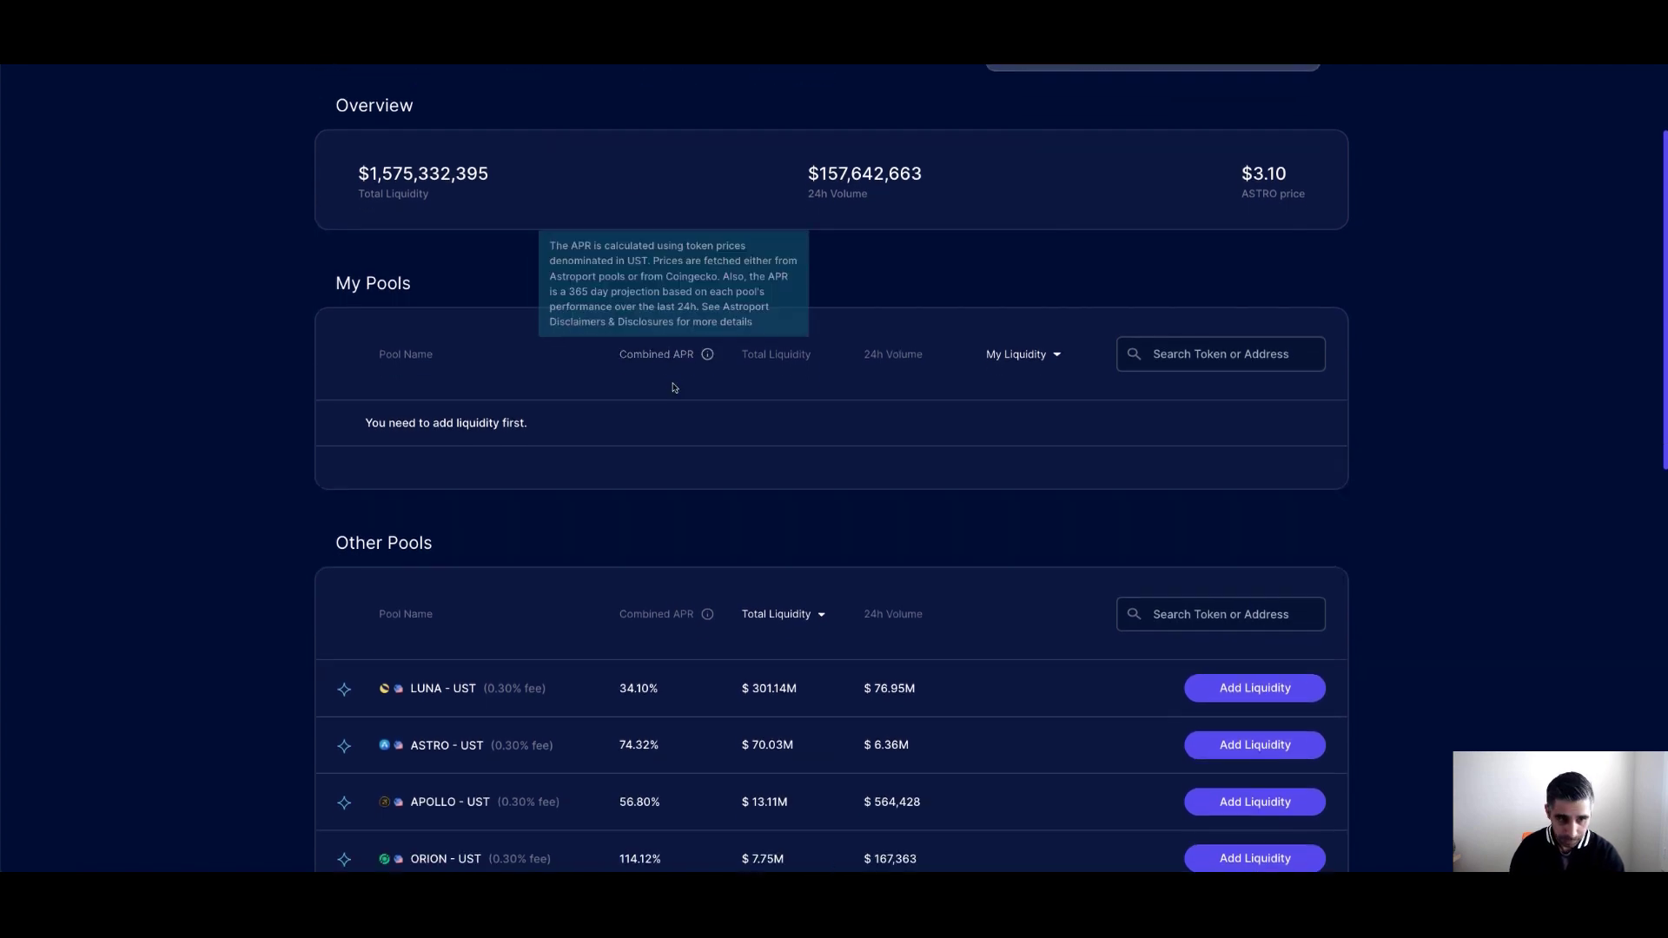
pyautogui.scroll(-3, 673, 388)
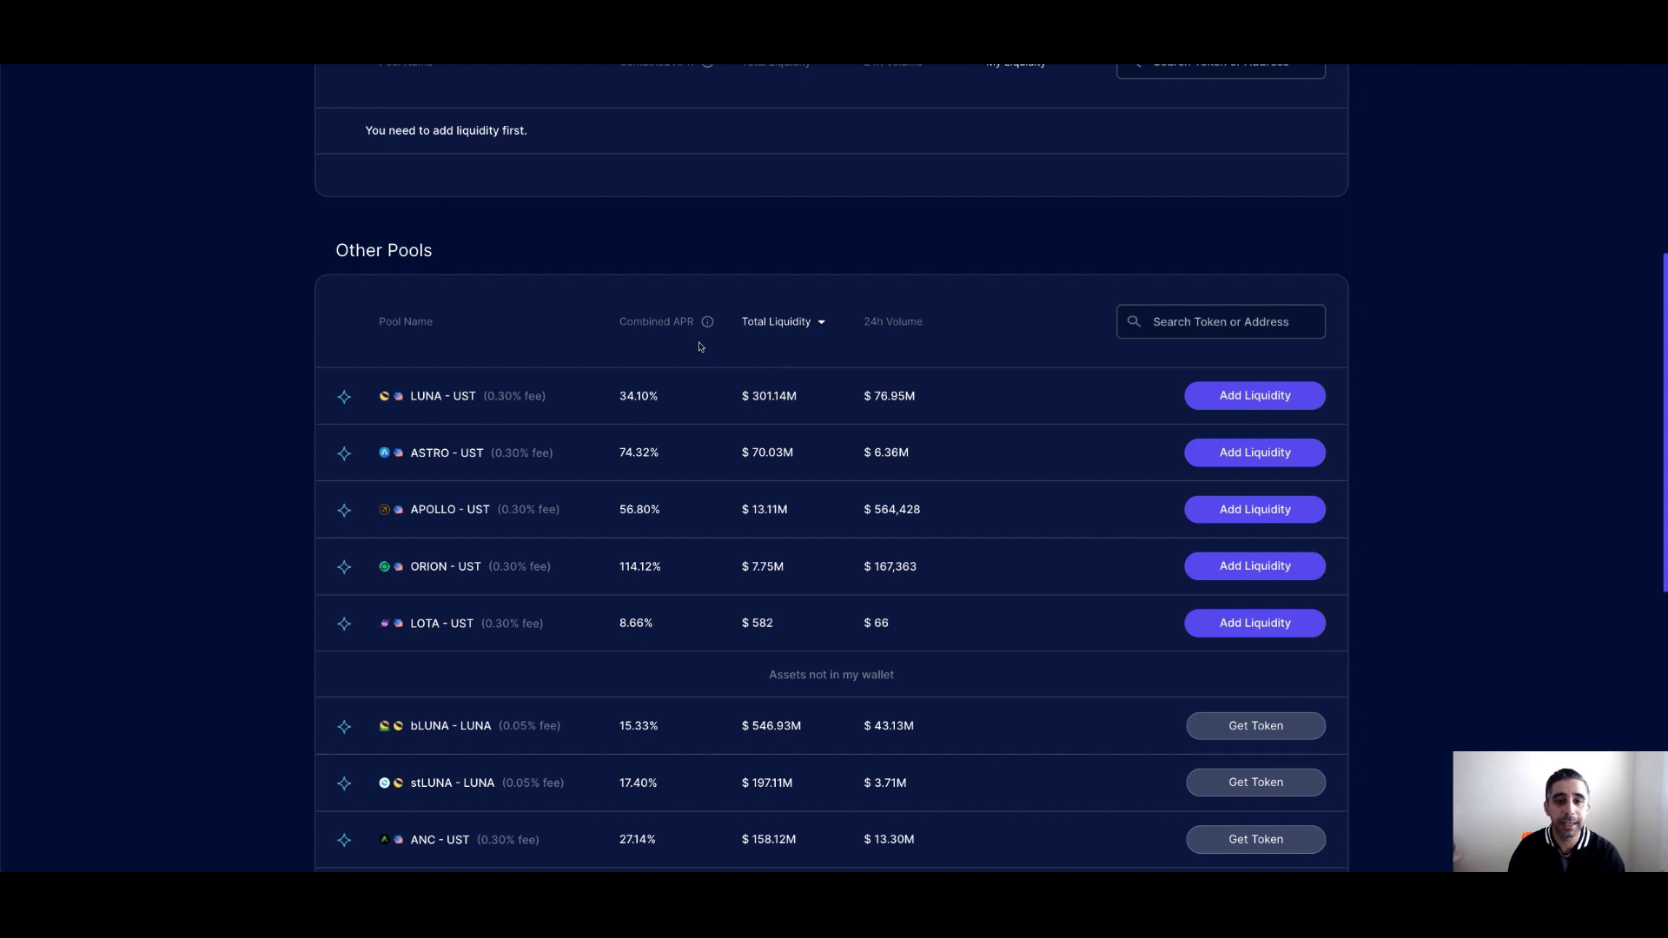
pyautogui.scroll(-2, 705, 348)
pyautogui.scroll(4, 764, 397)
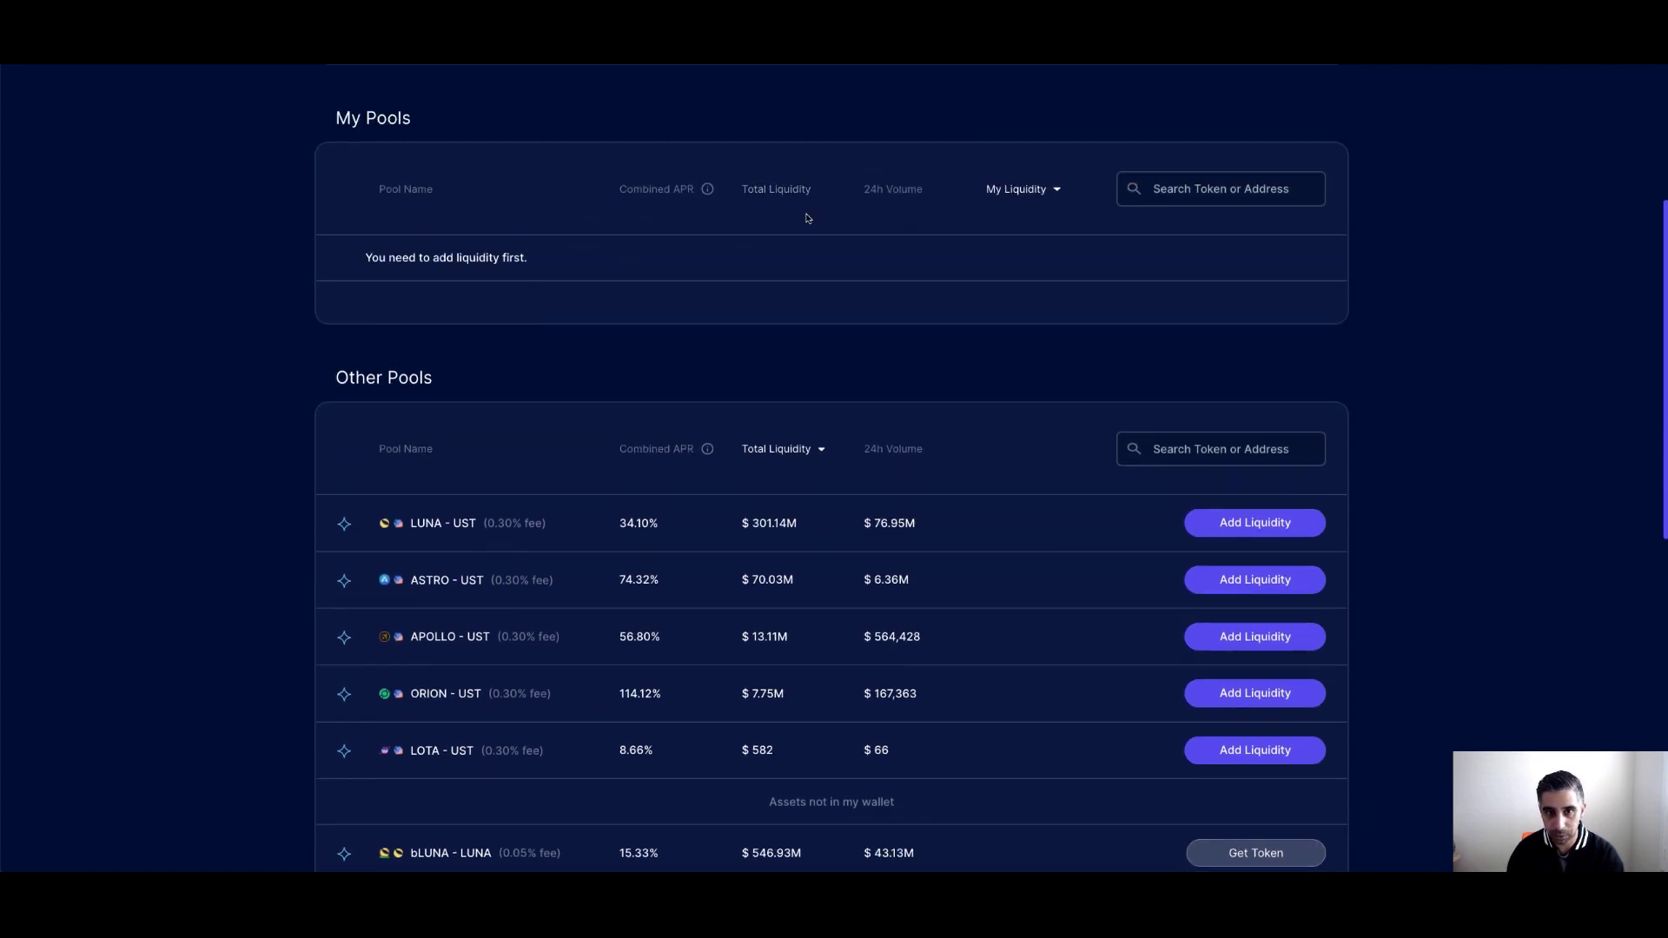
pyautogui.scroll(-2, 847, 396)
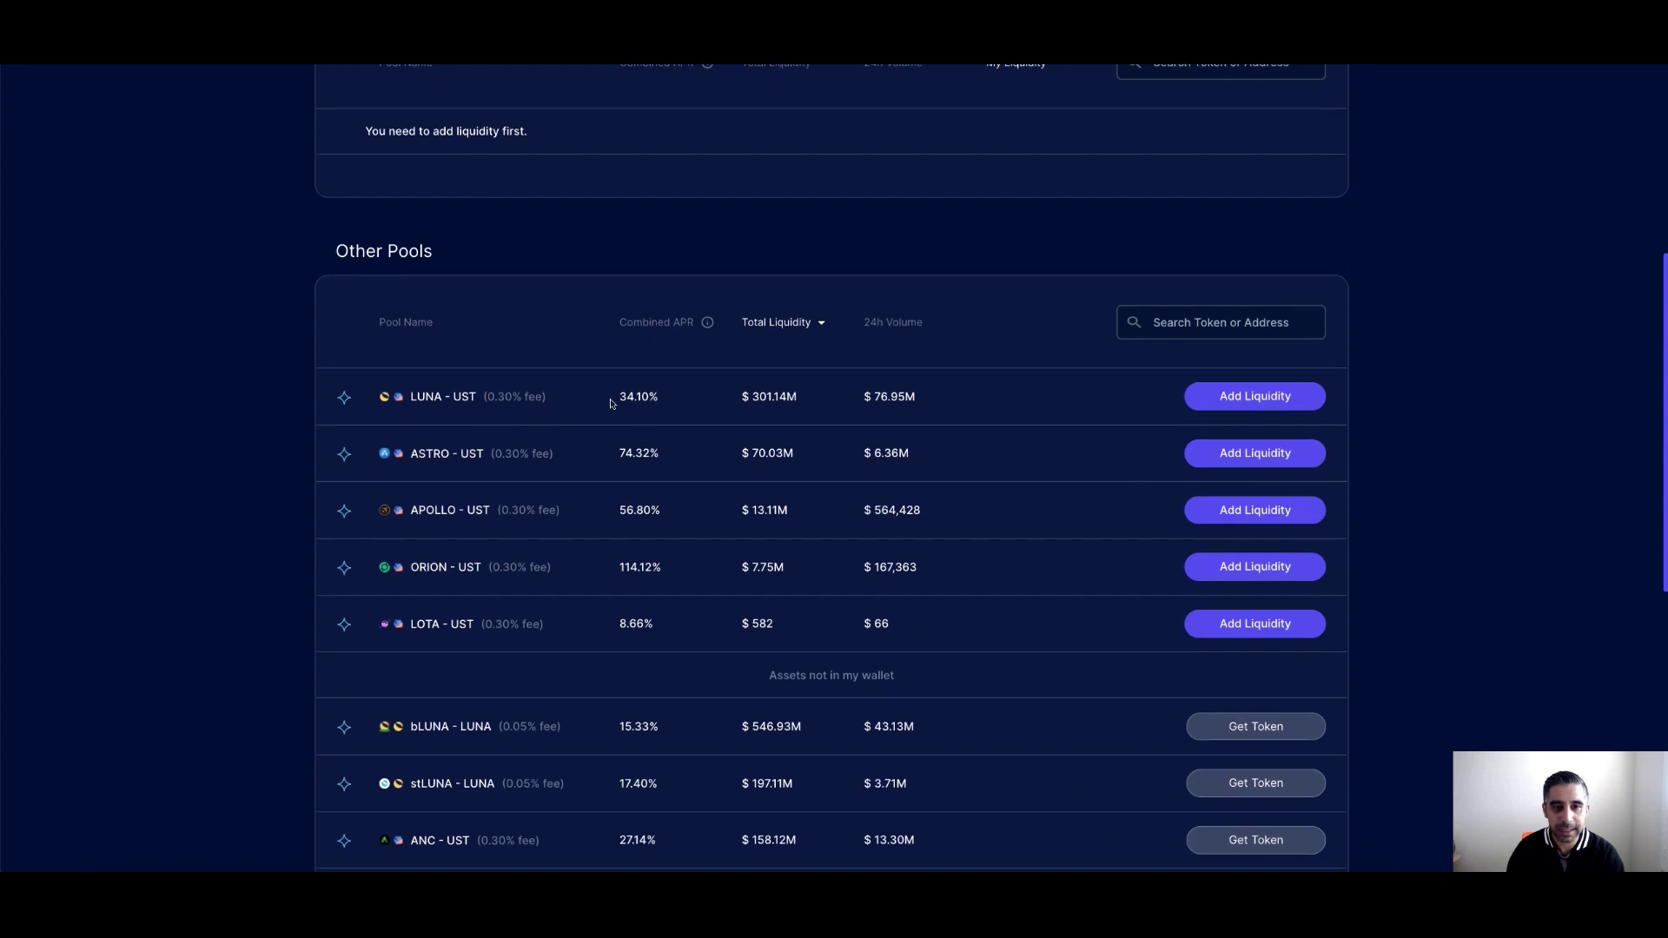
pyautogui.moveTo(641, 405)
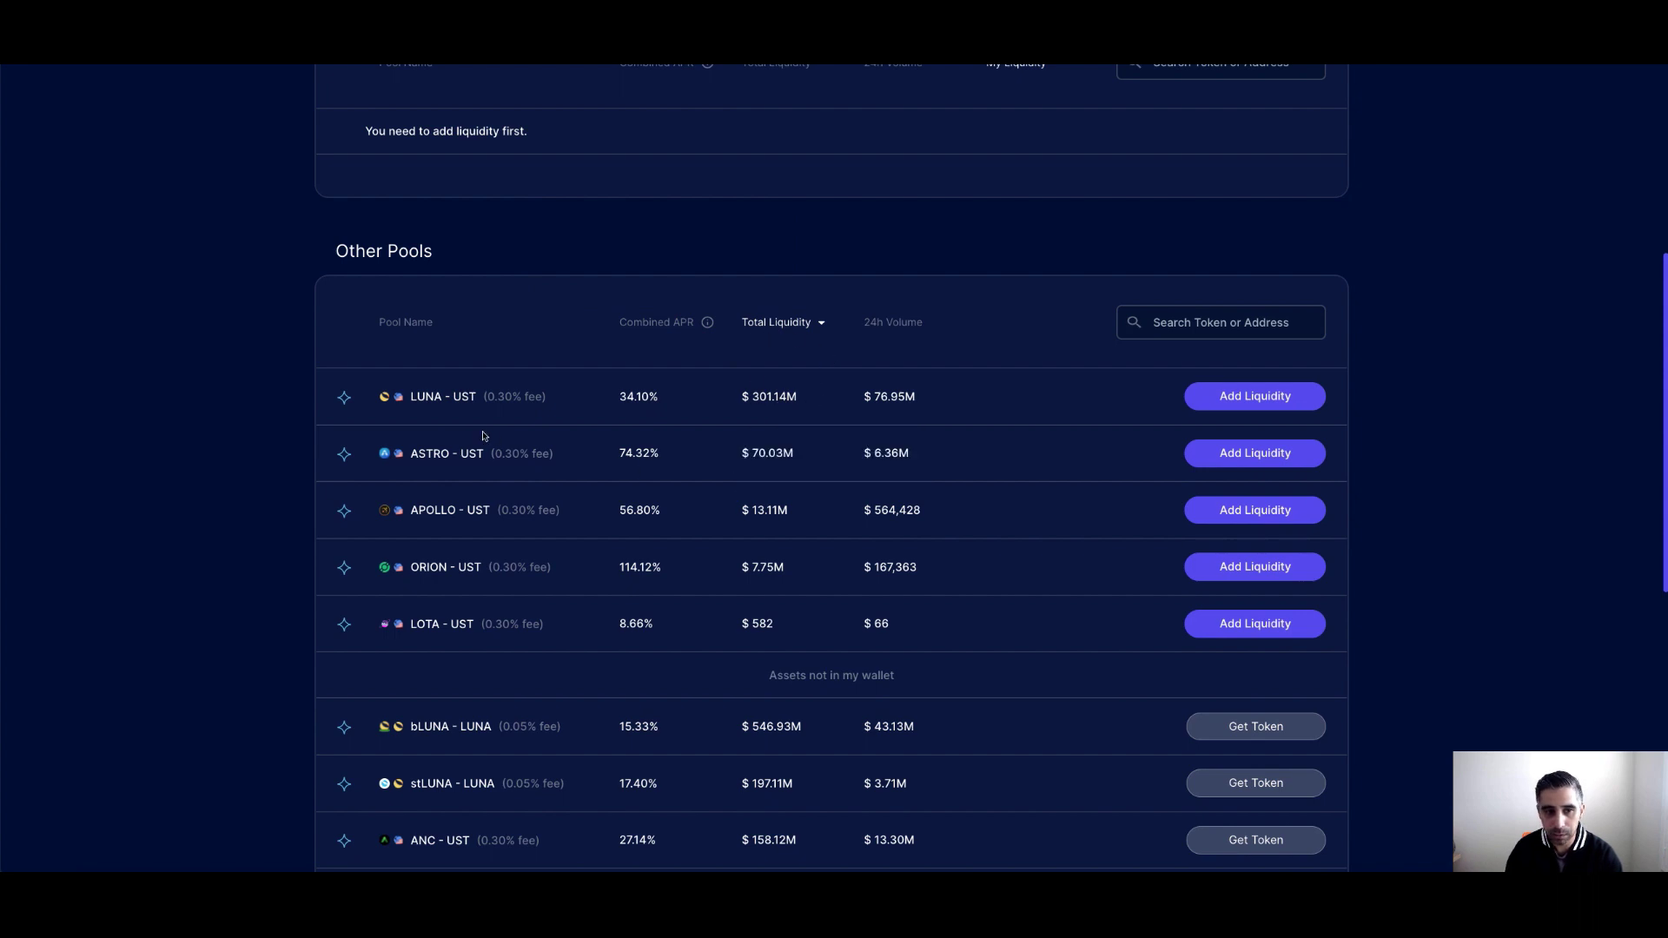
pyautogui.moveTo(661, 335)
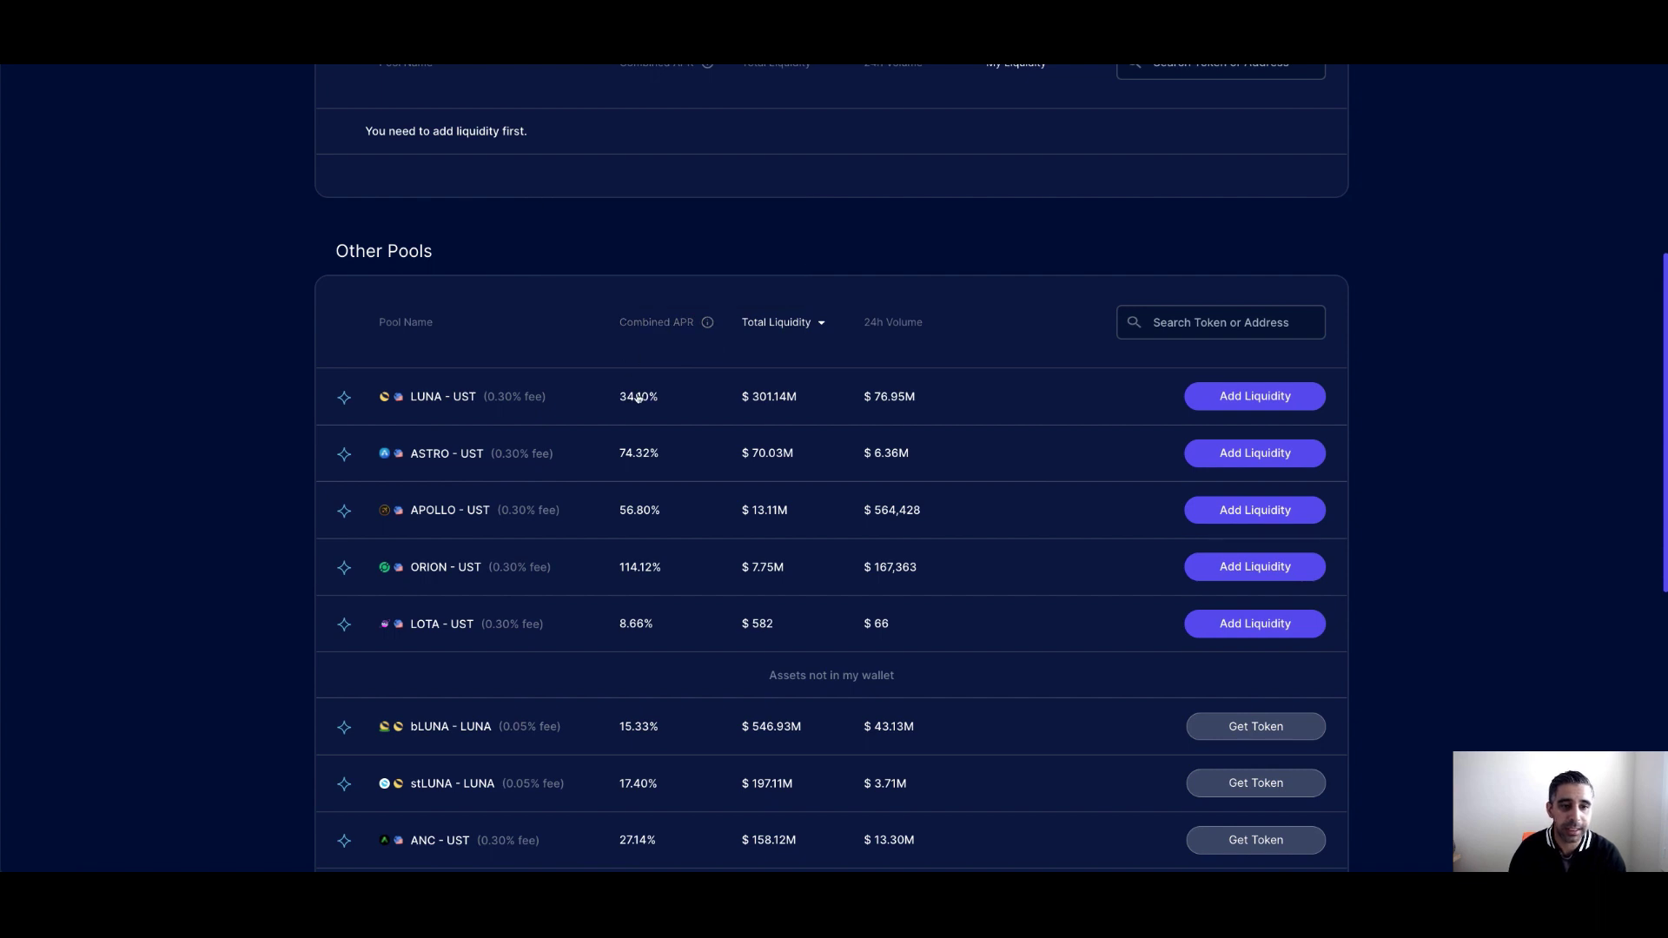
pyautogui.moveTo(640, 456)
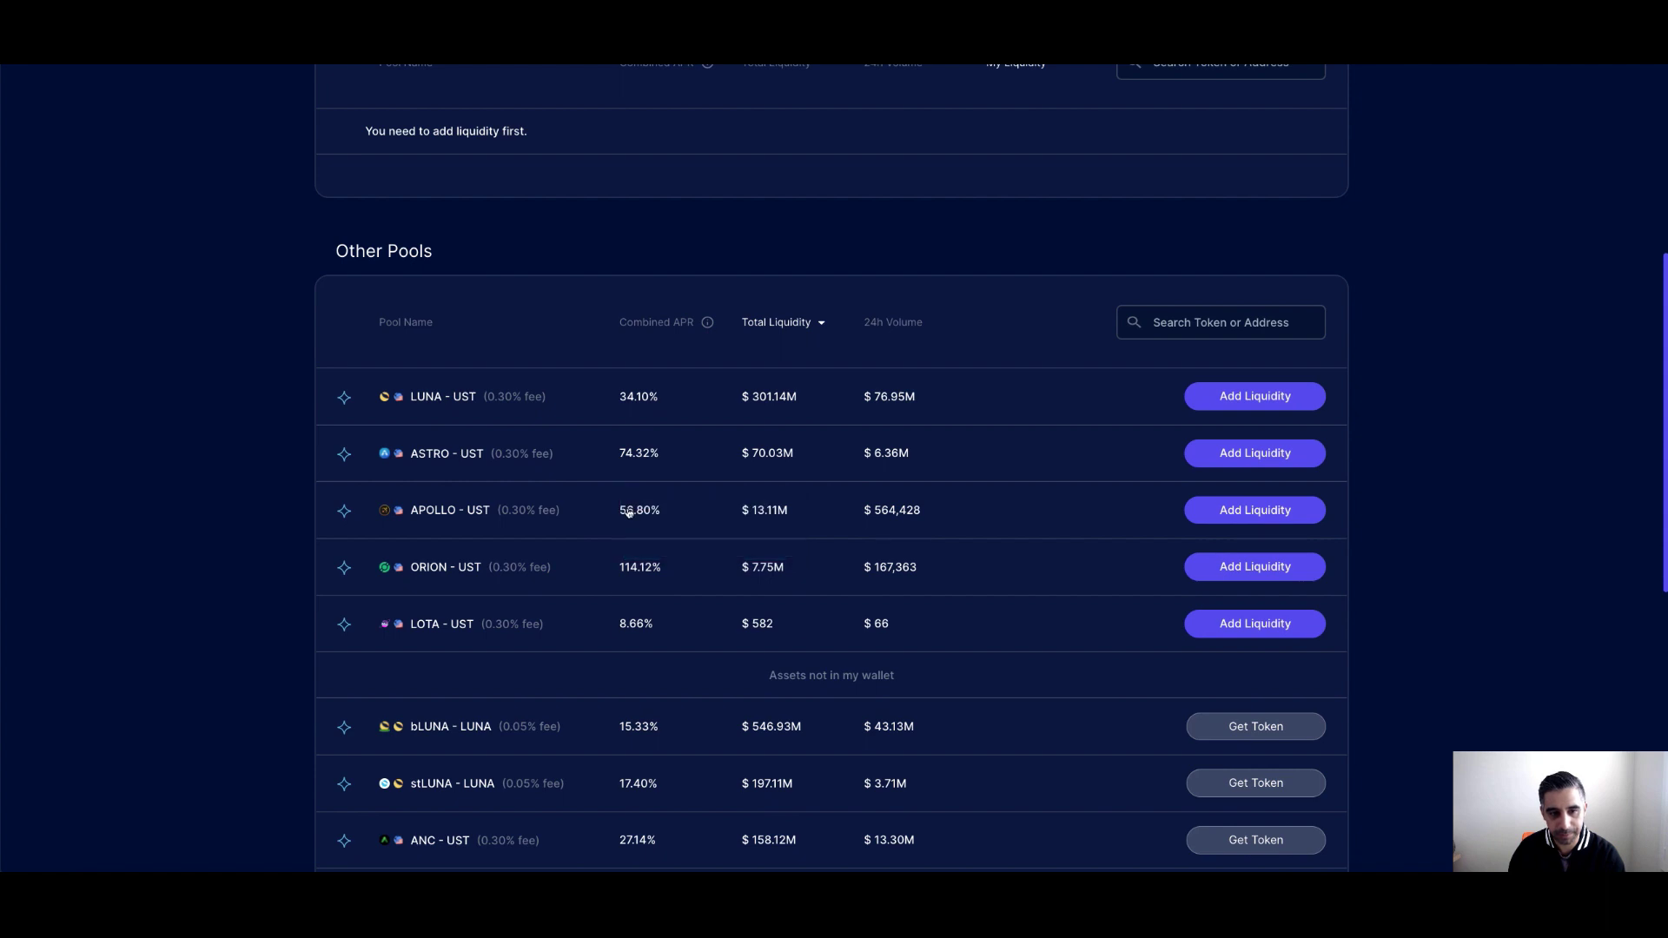
pyautogui.moveTo(629, 513)
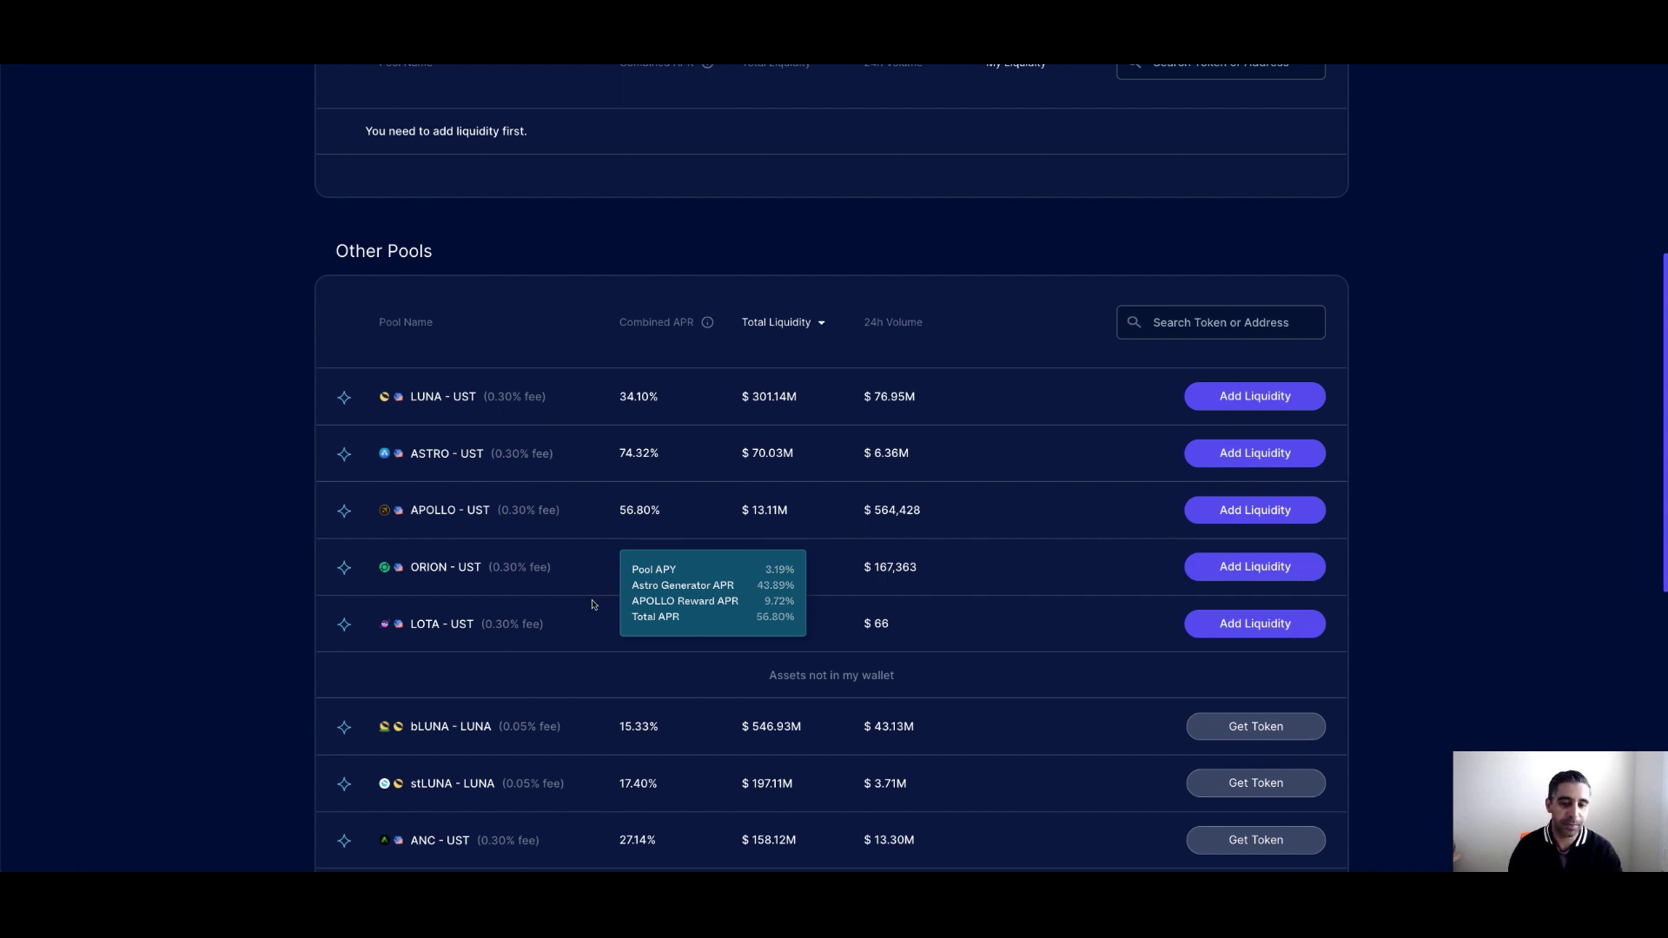
pyautogui.scroll(-1, 595, 596)
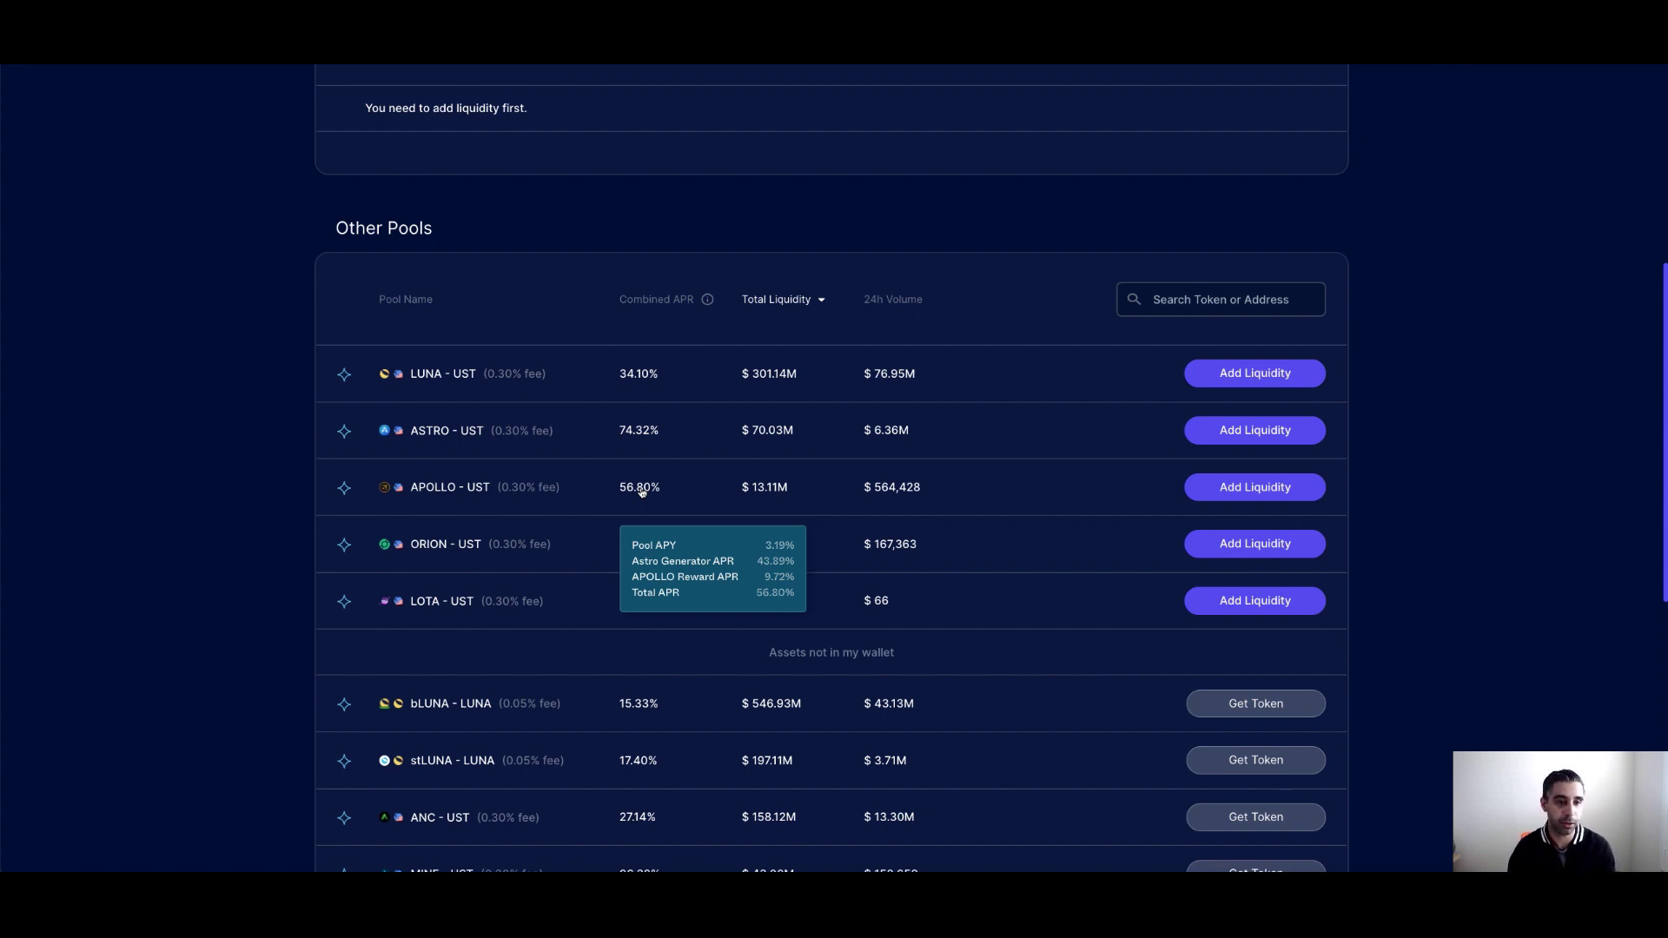
pyautogui.moveTo(644, 546)
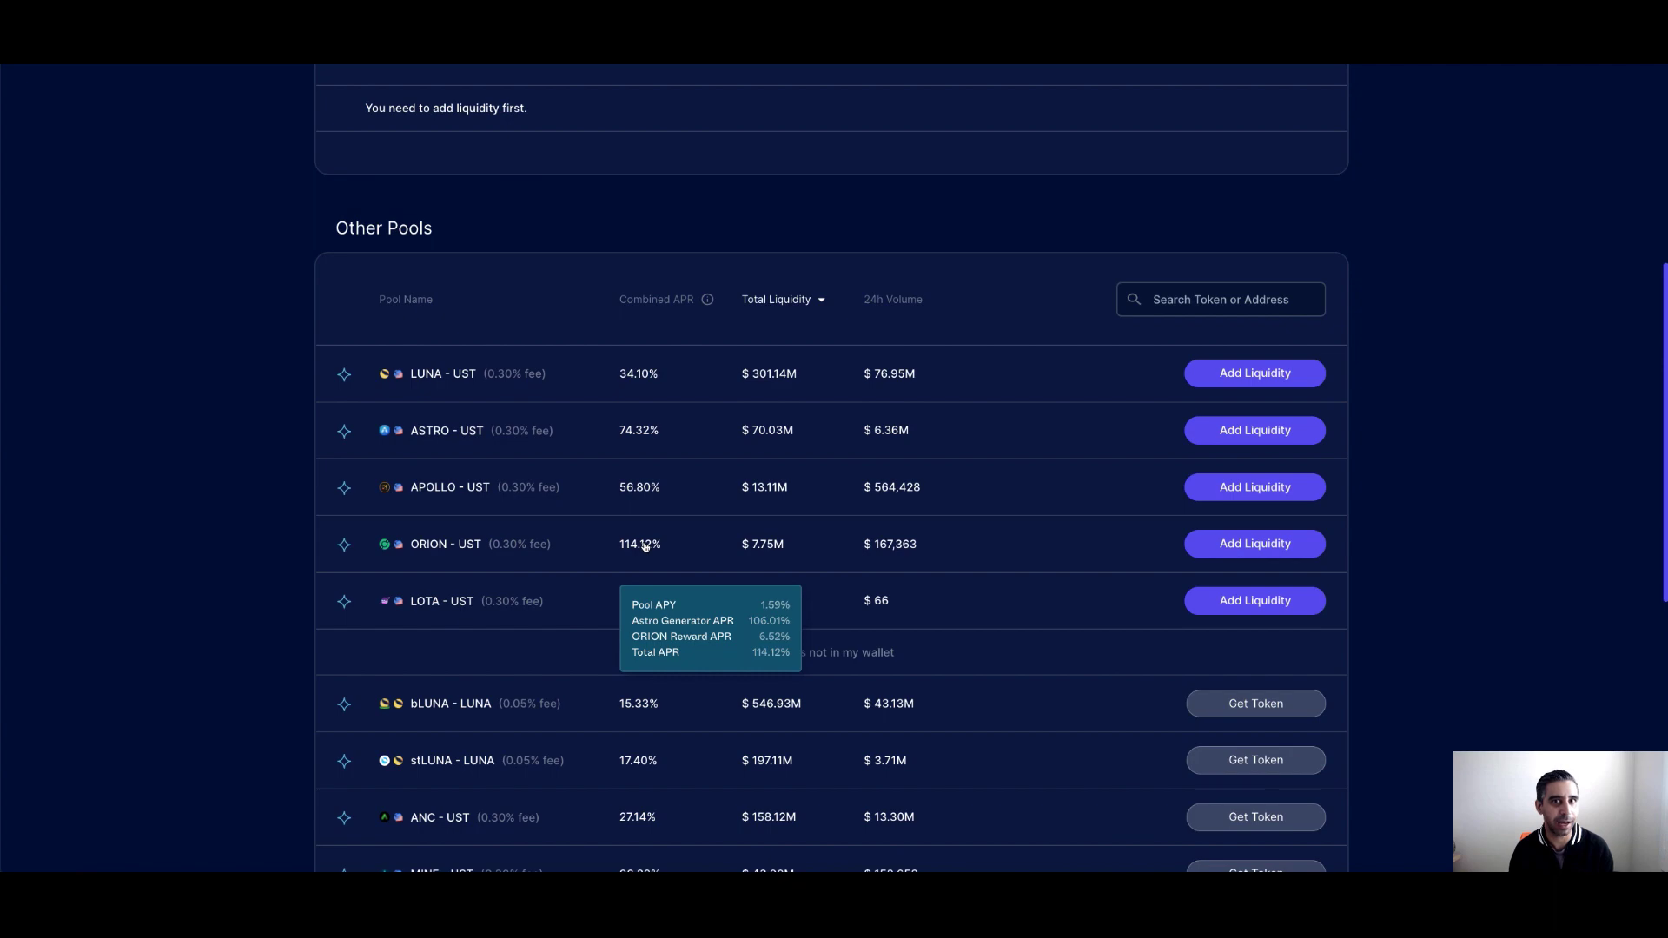
pyautogui.scroll(-1, 645, 546)
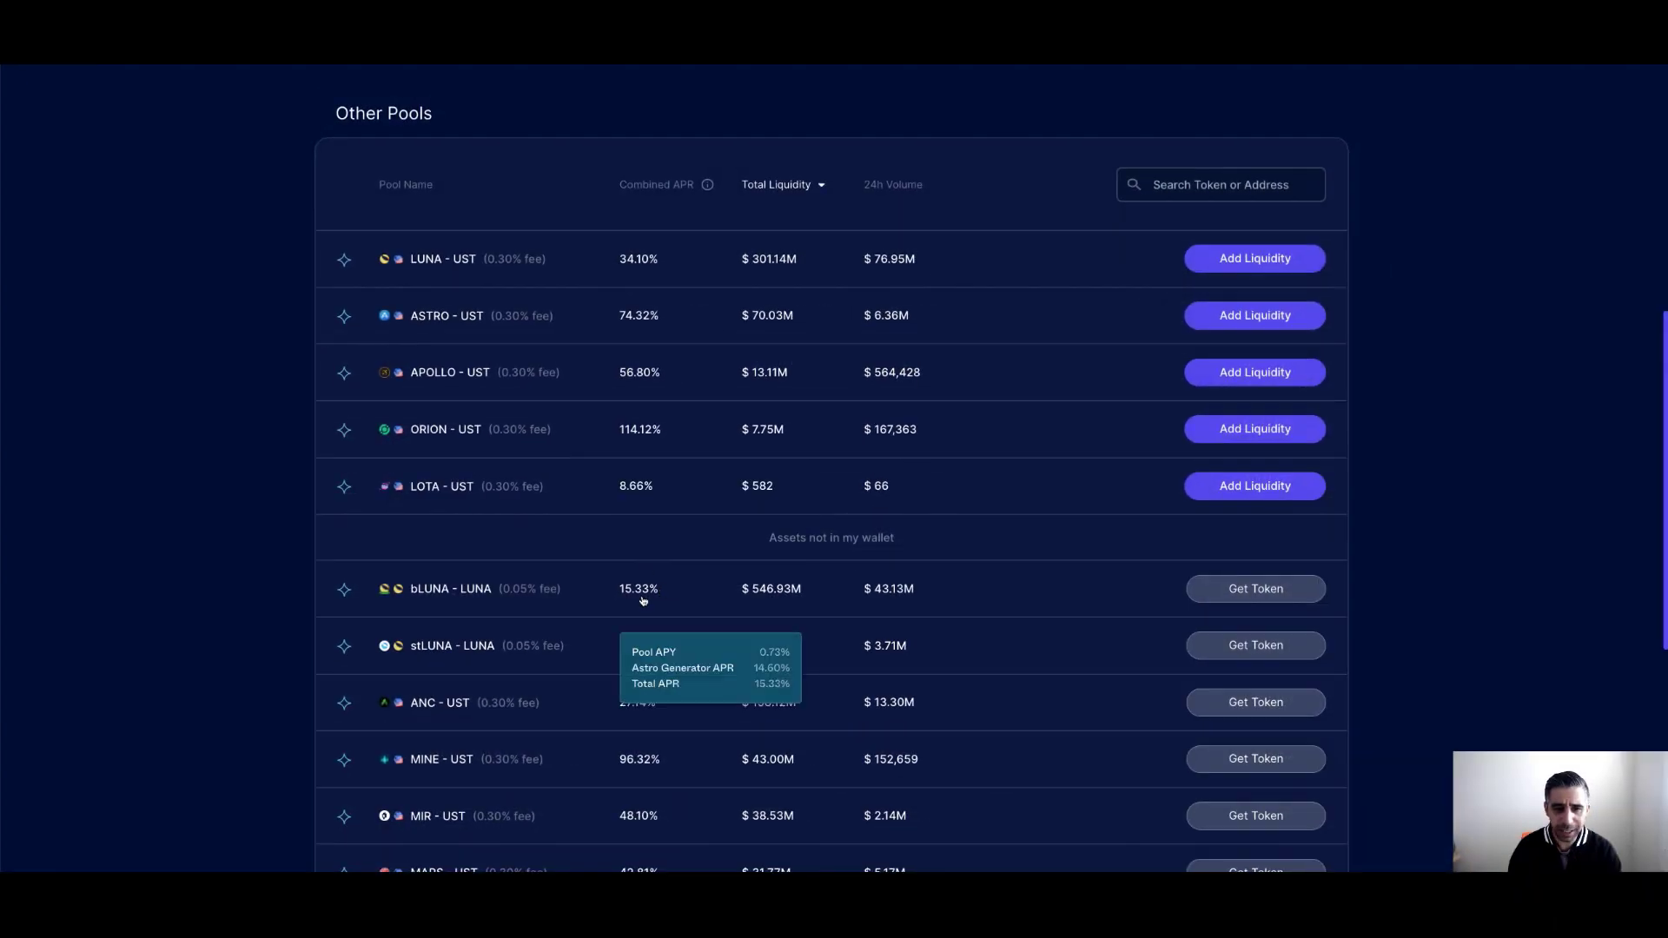
pyautogui.scroll(-1, 644, 760)
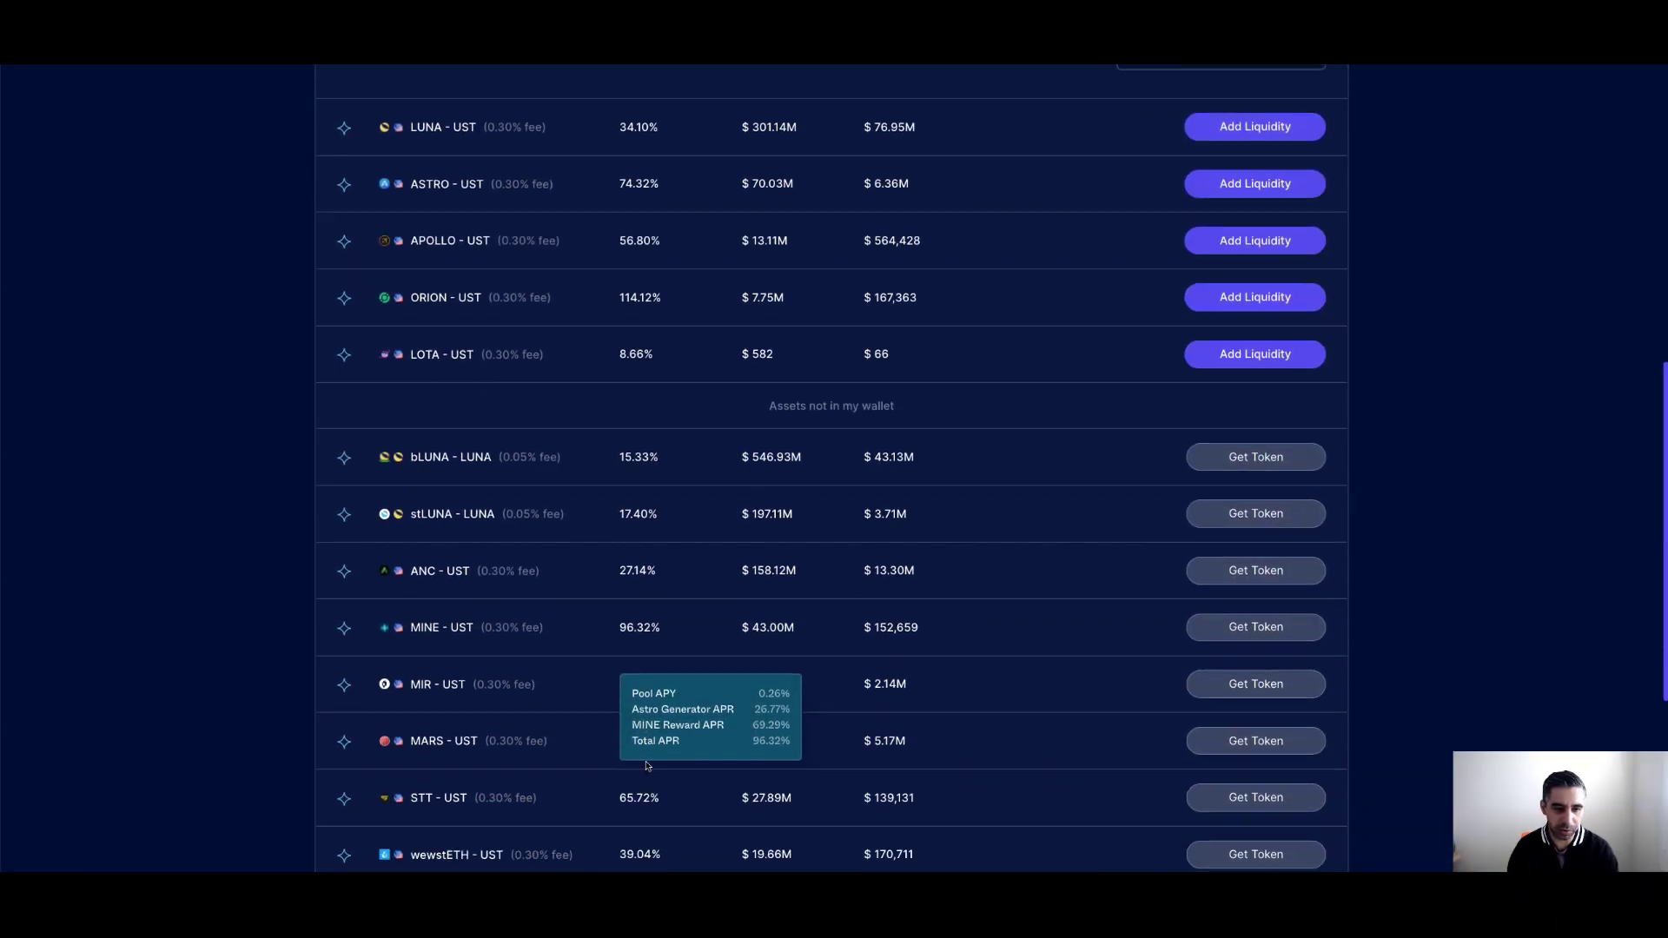
pyautogui.scroll(1, 650, 650)
pyautogui.scroll(1, 650, 646)
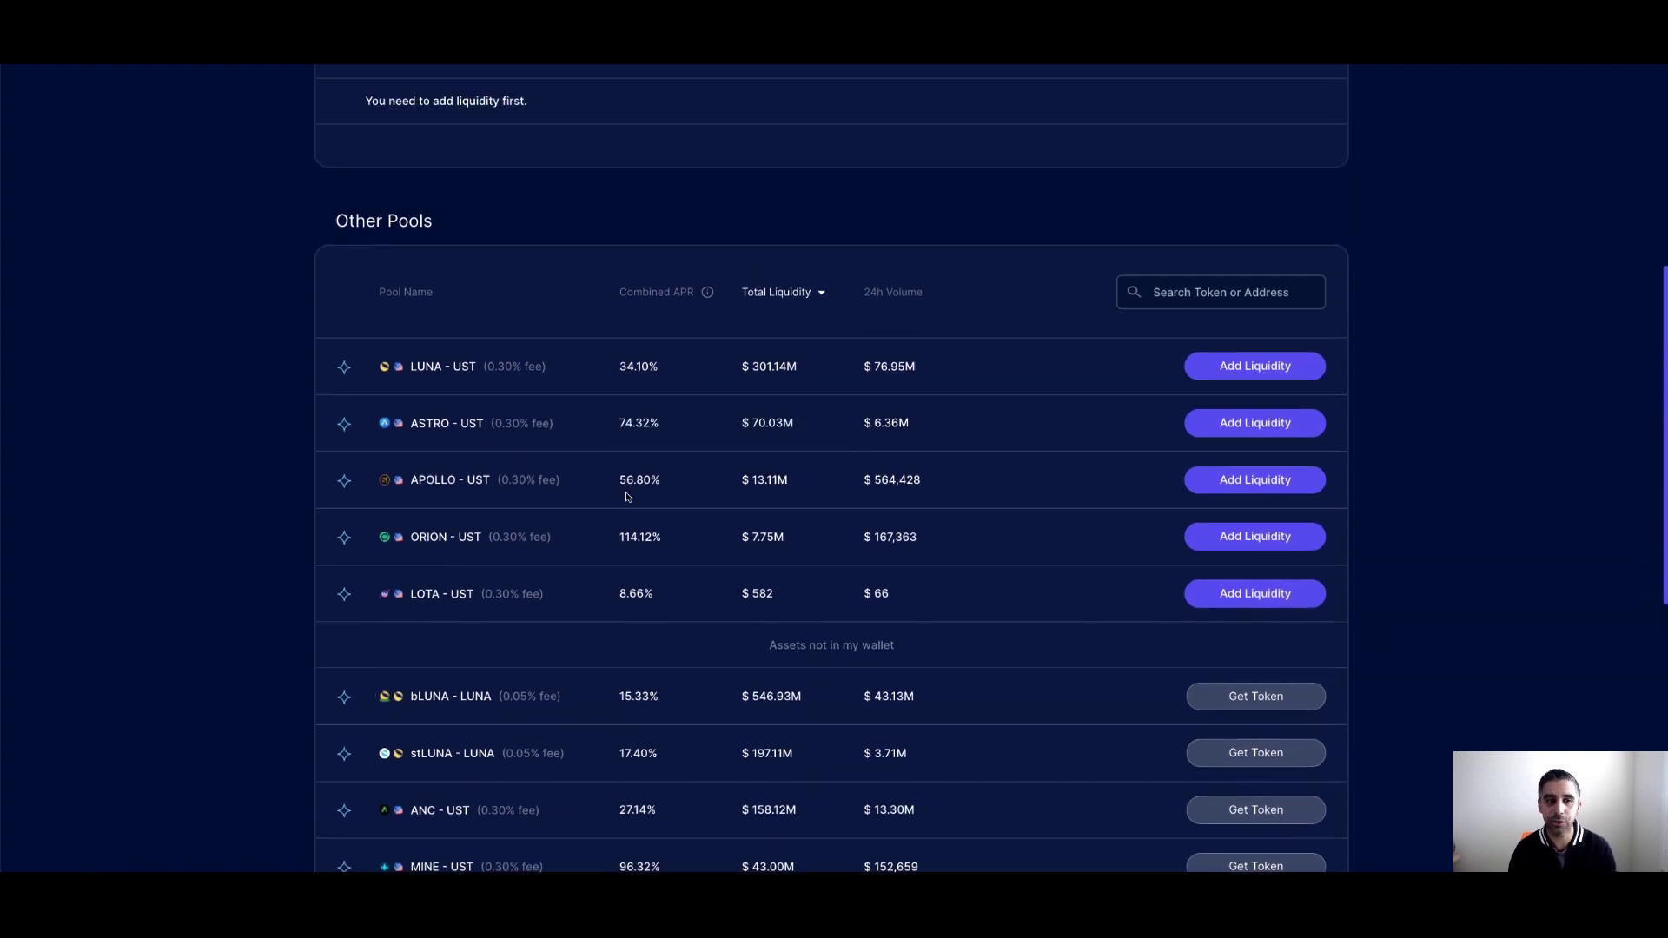
pyautogui.click(1235, 542)
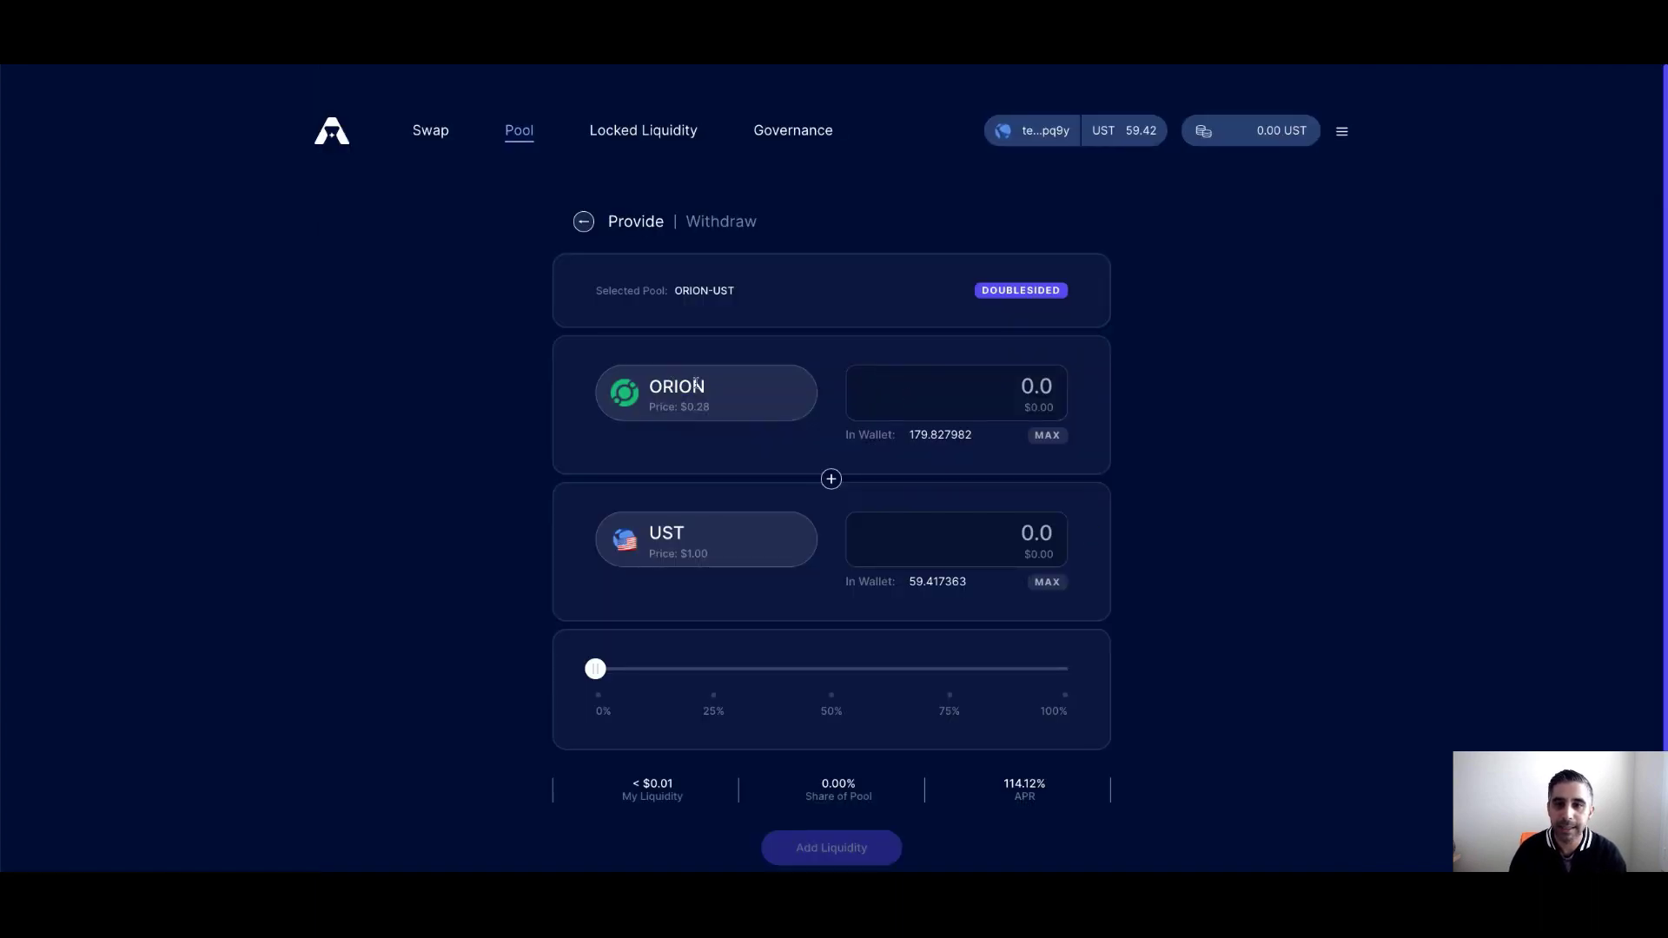
# Step: Fill the ORION-UST provide form with 179.827982 ORION and 49.850641 UST, Stake LP Token ticked
pyautogui.click(1048, 437)
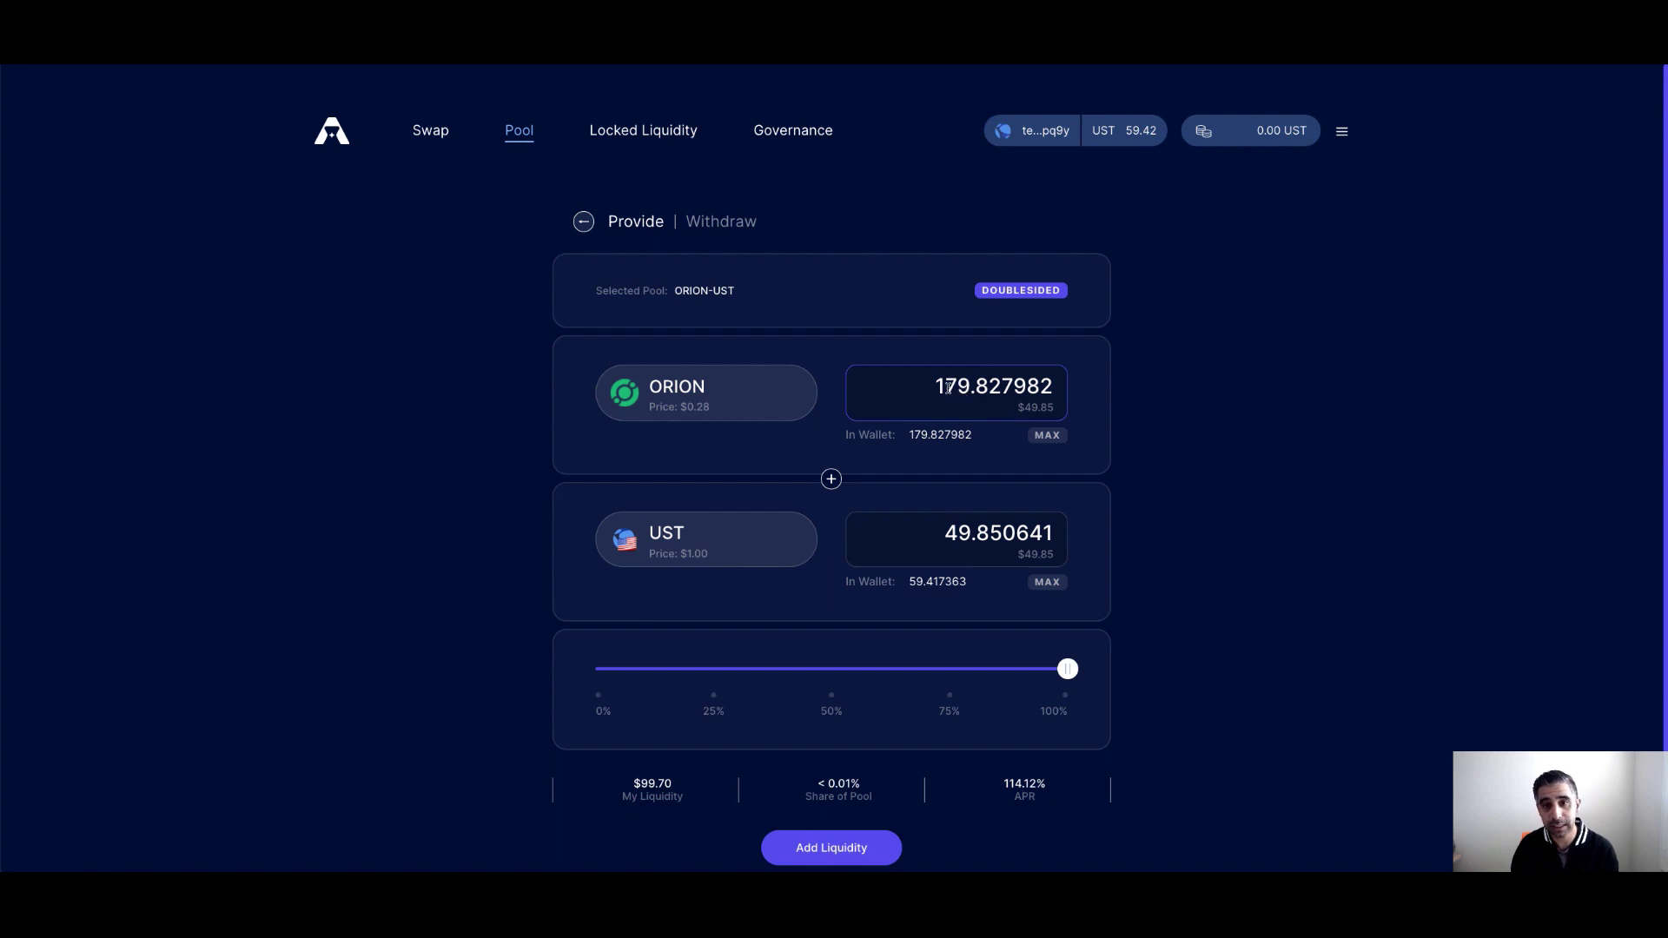
pyautogui.moveTo(933, 388); pyautogui.dragTo(1053, 389)
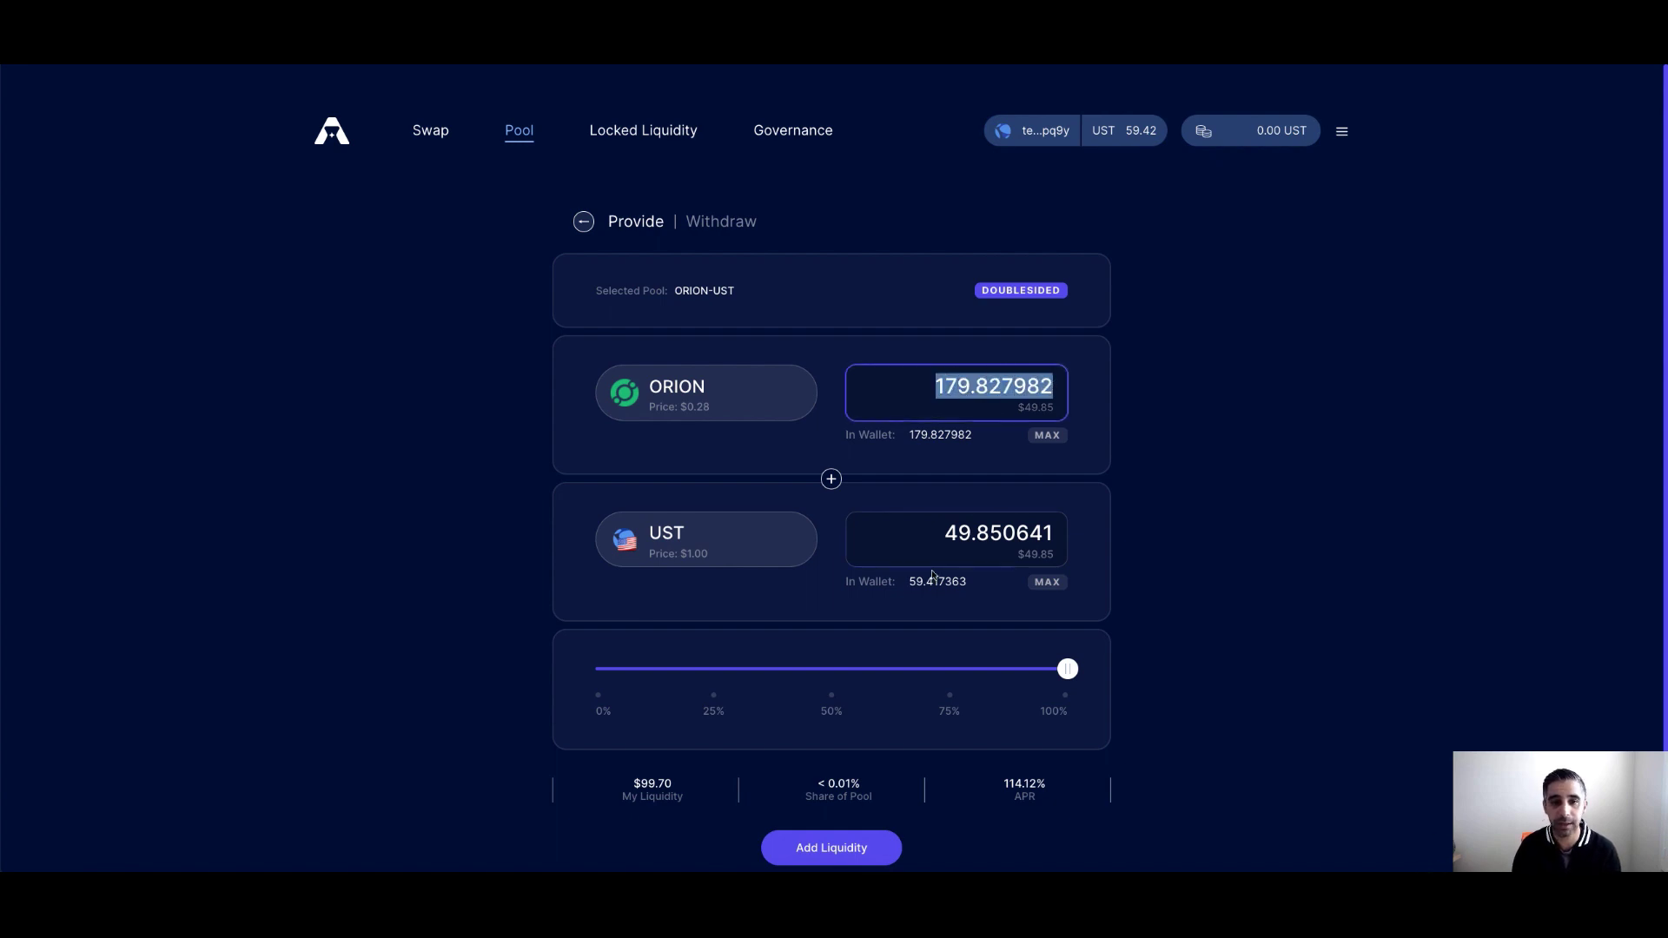
pyautogui.click(1042, 412)
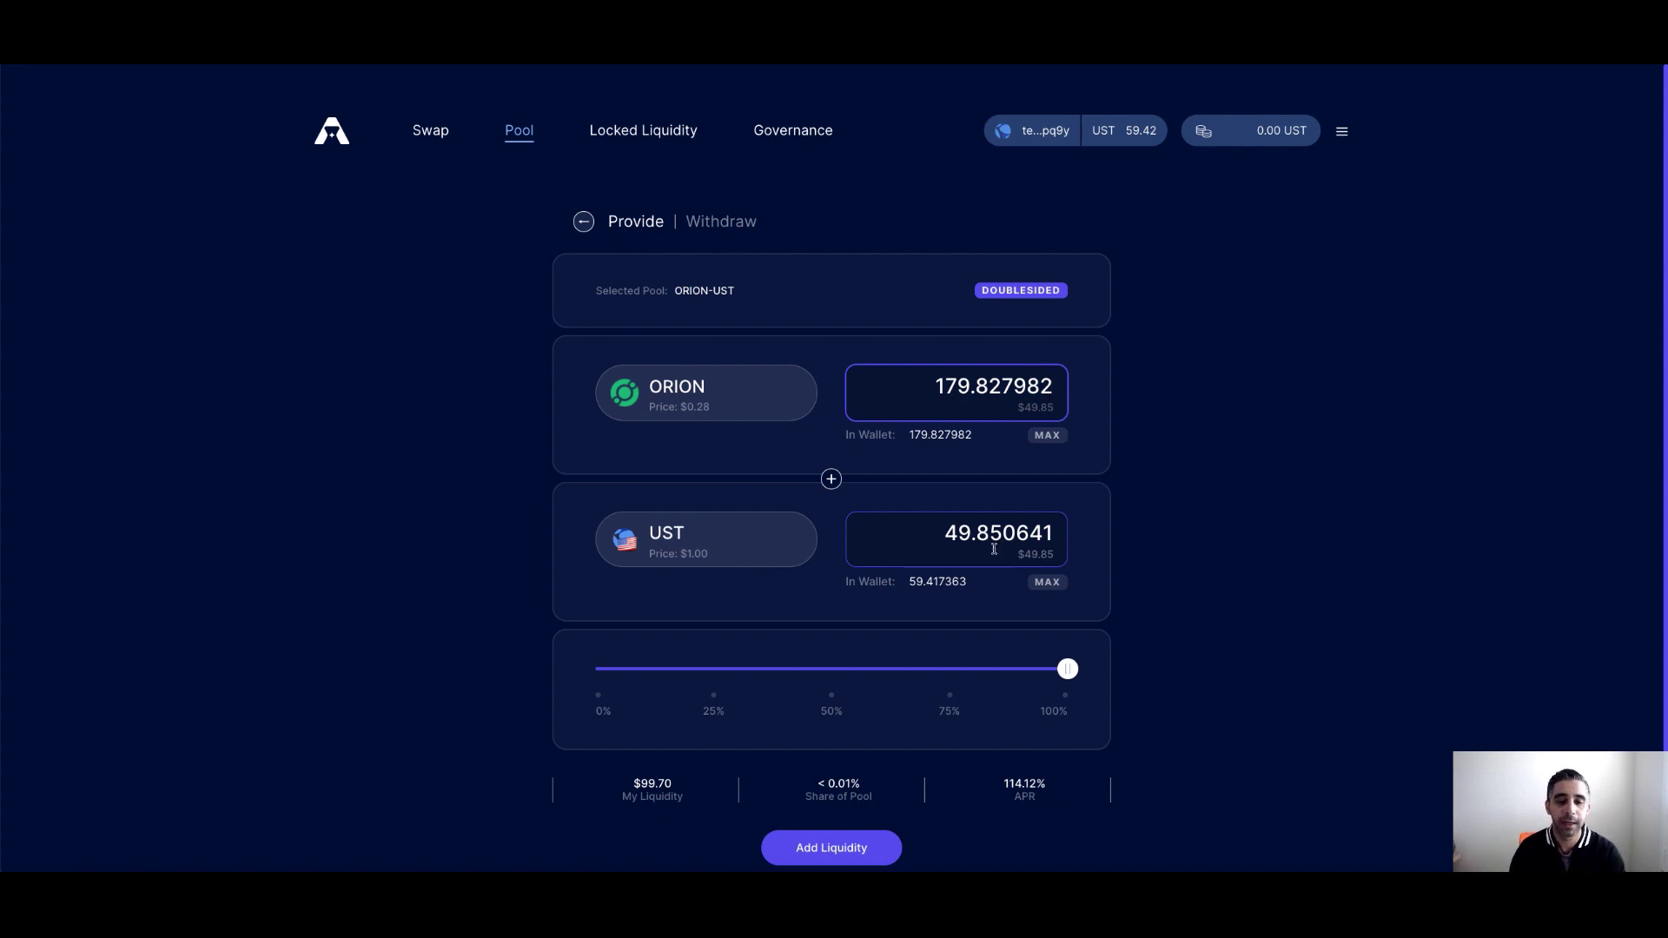
pyautogui.scroll(-1, 975, 606)
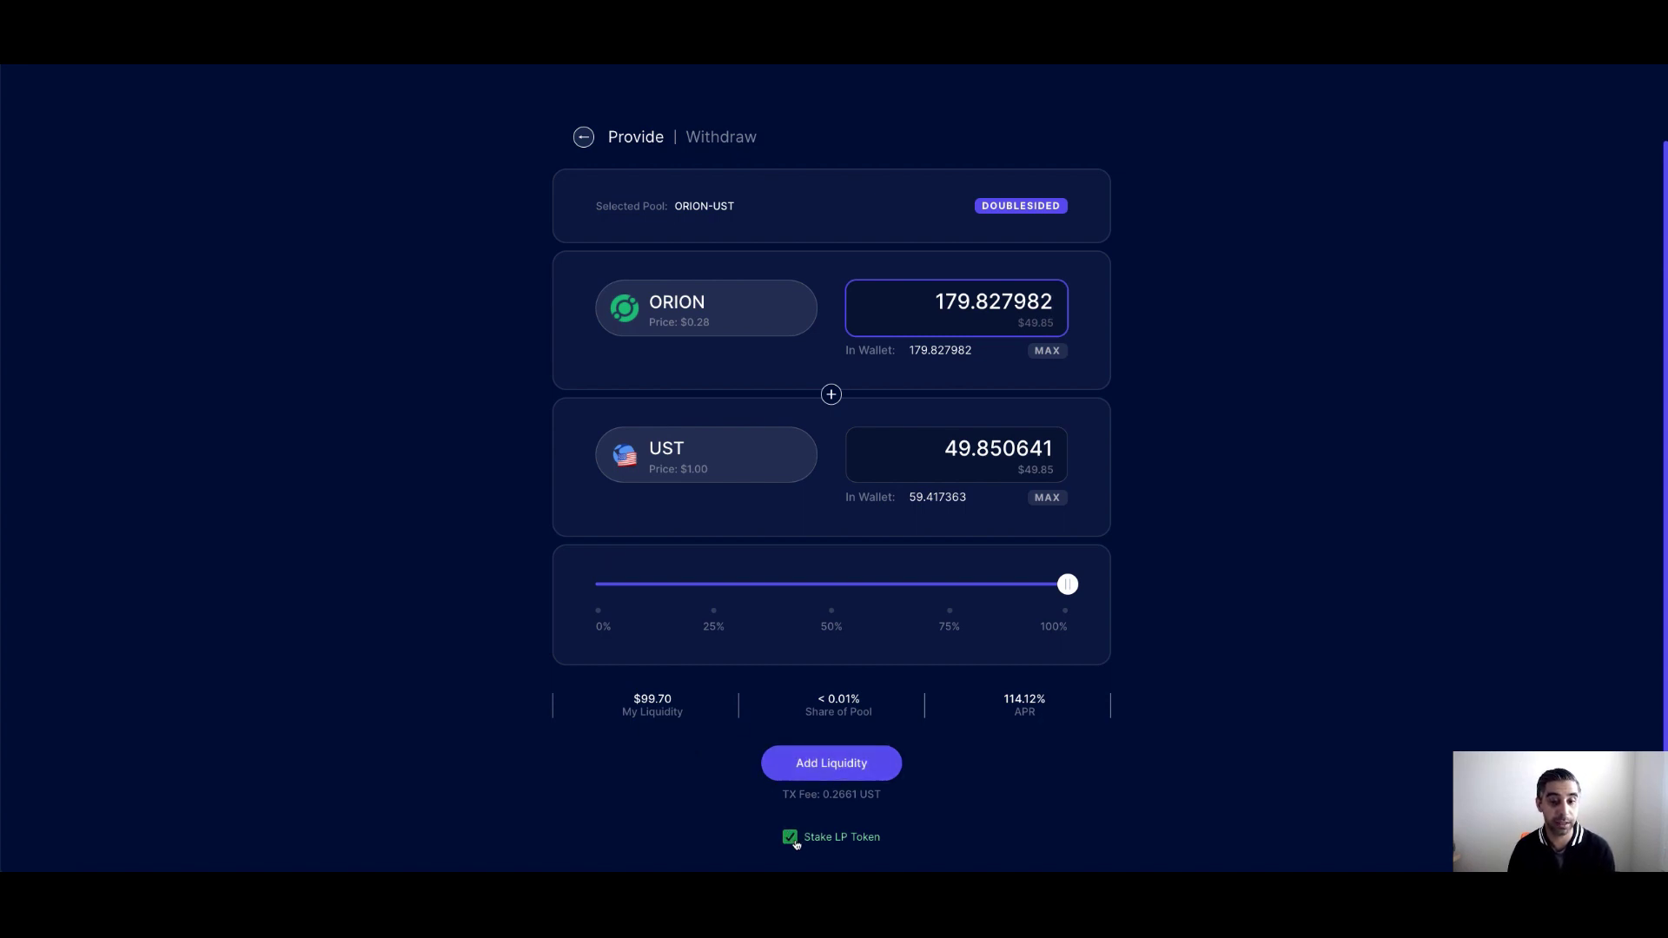
# Step: Provide 179.83 ORION and 49.85 UST to the ORION-UST pool and sign in Terra Station
pyautogui.click(860, 766)
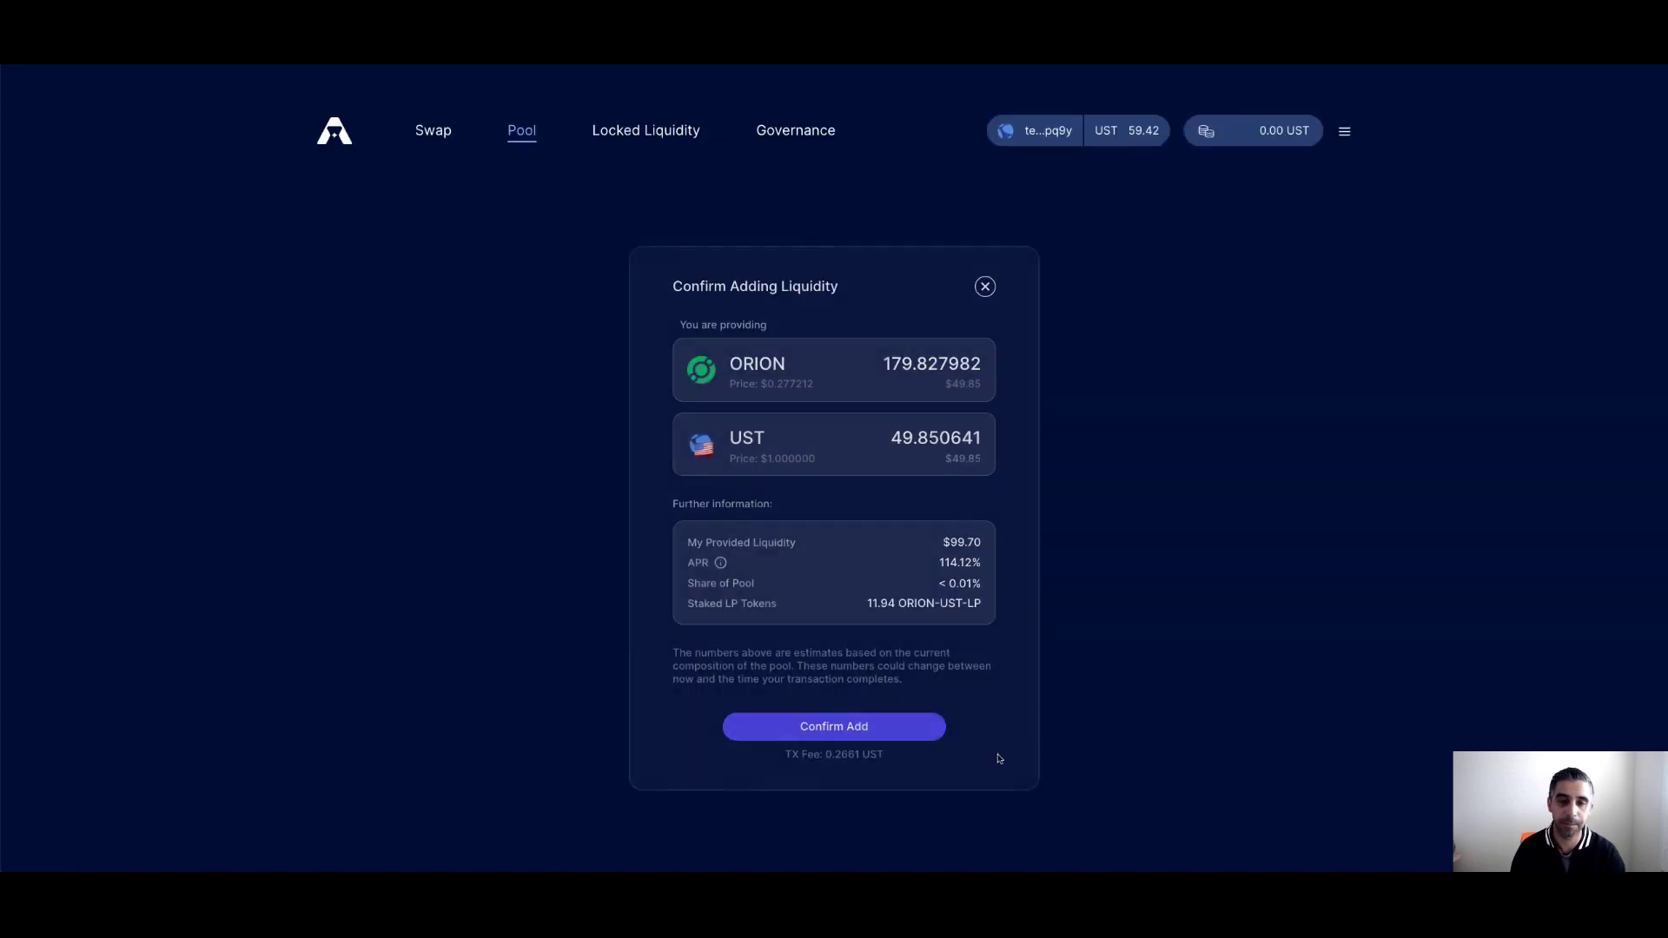
pyautogui.click(882, 728)
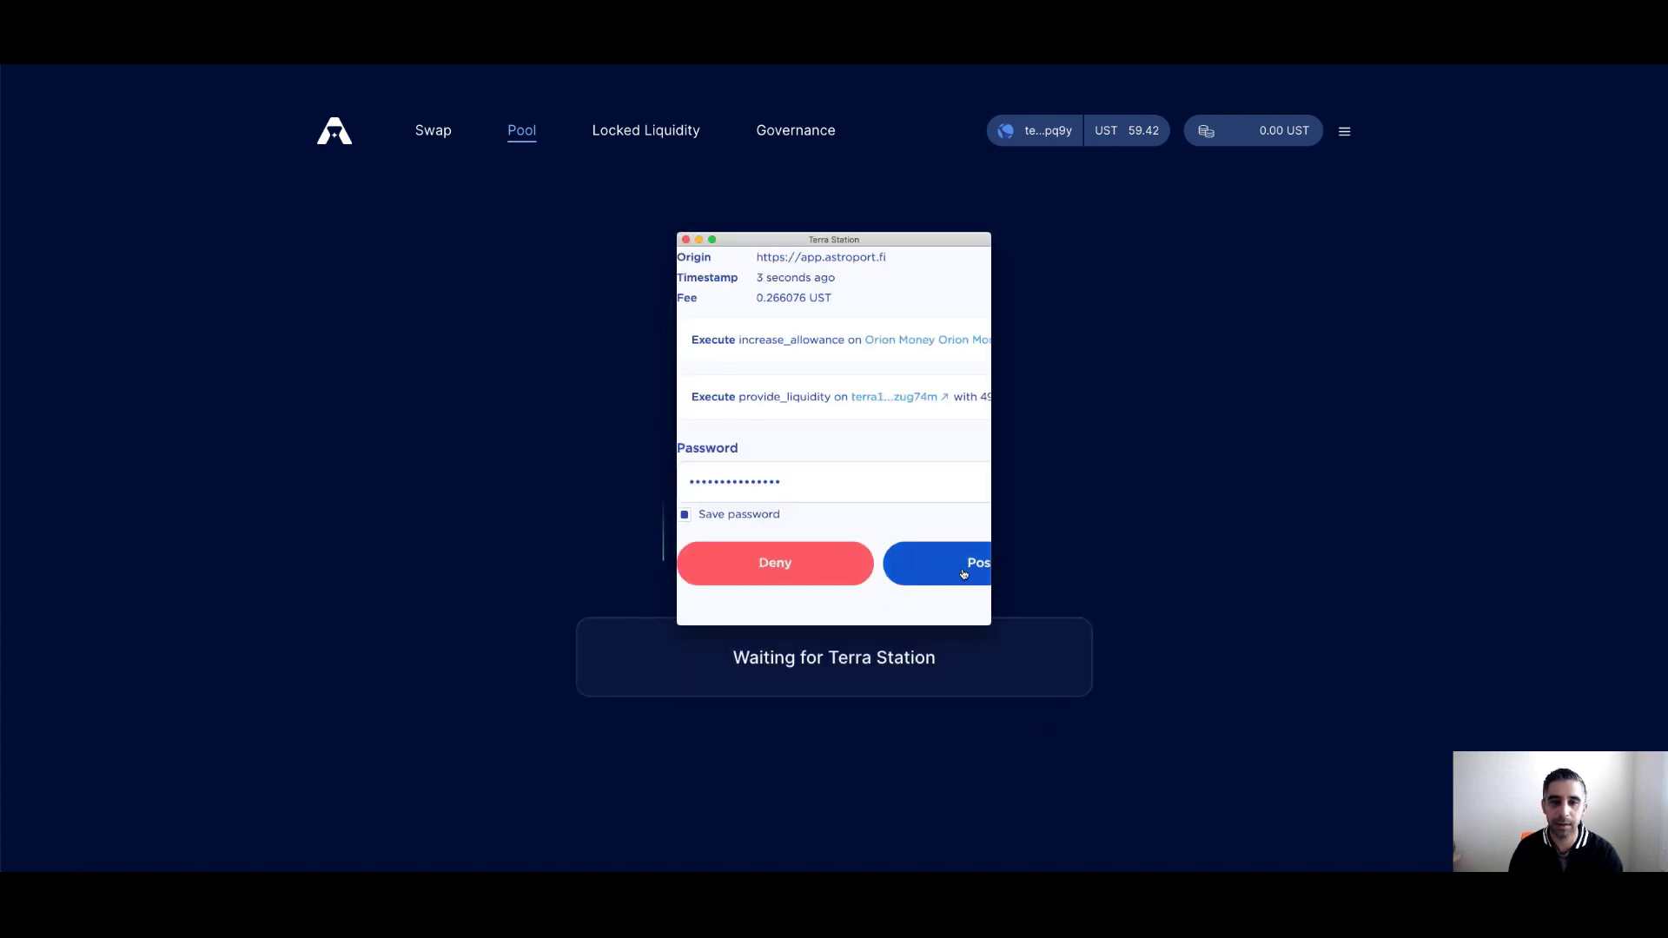
pyautogui.click(951, 579)
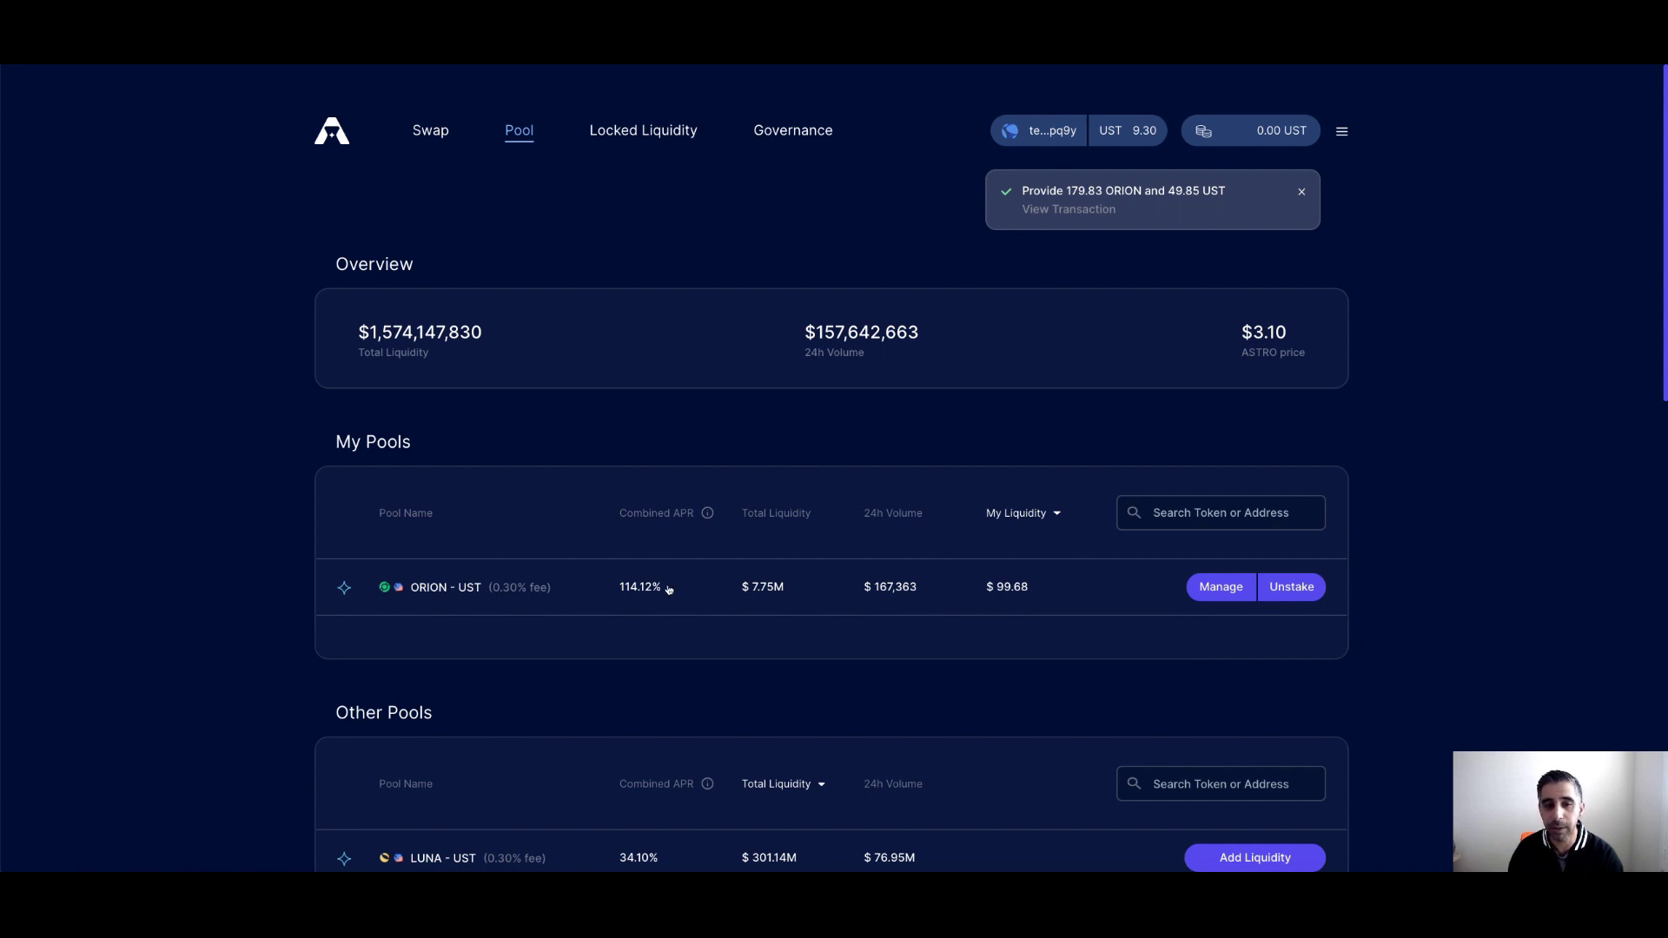
pyautogui.moveTo(646, 589)
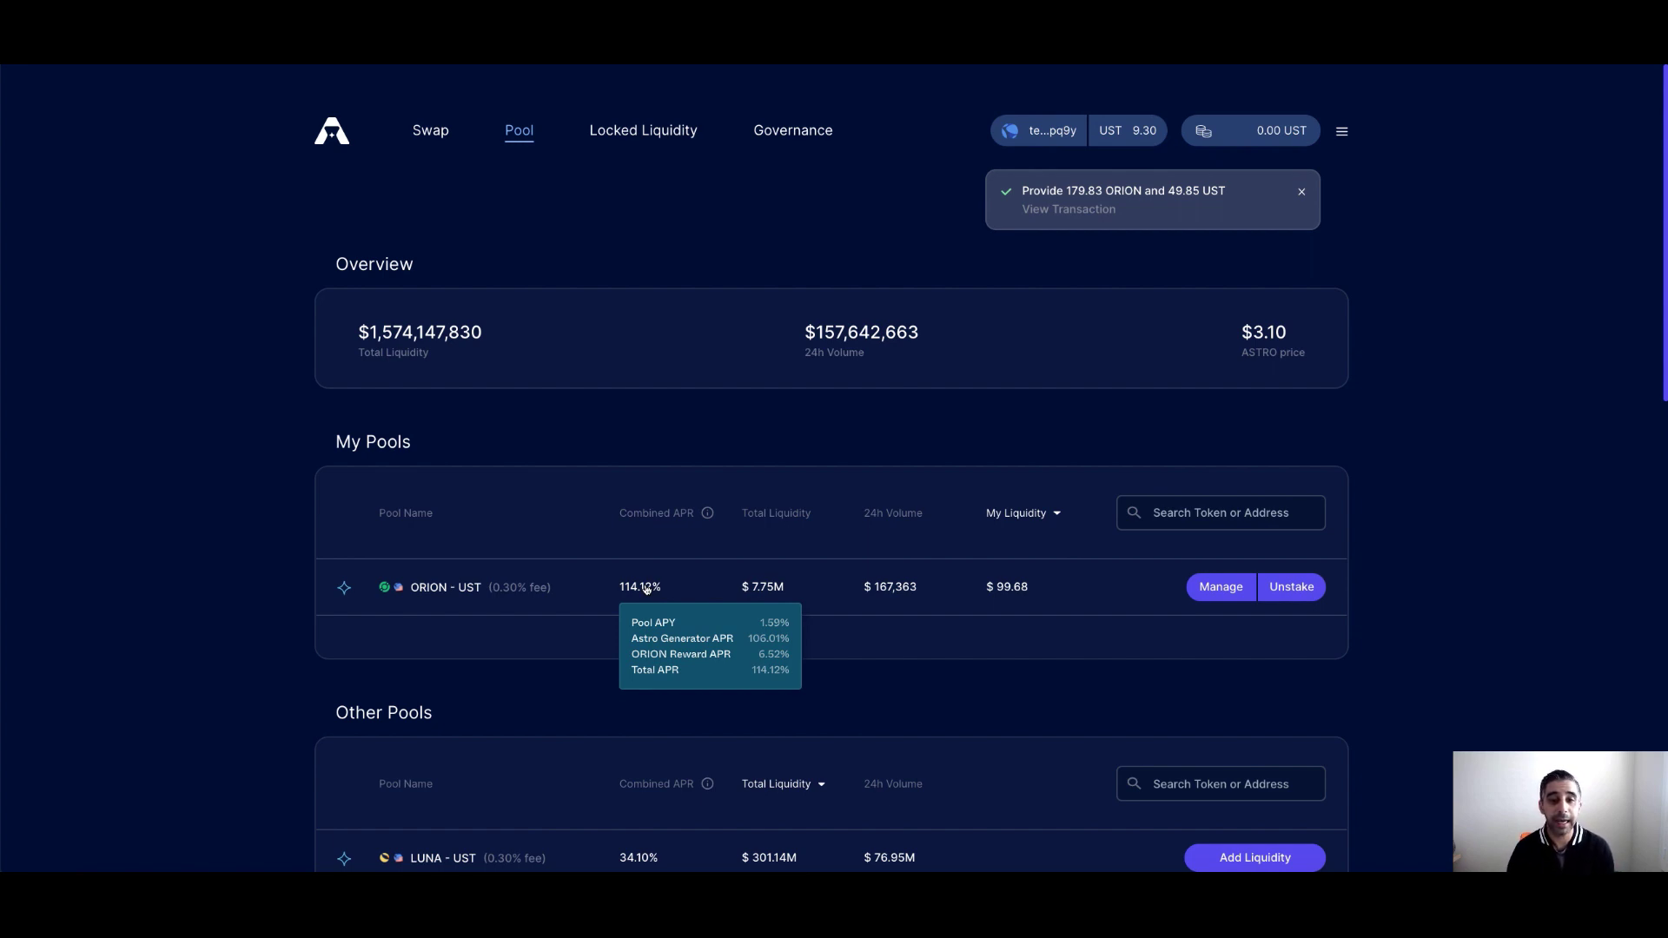
# Step: Look at the ORION-UST pool's withdraw-liquidity view, then return to the pools overview
pyautogui.click(1220, 587)
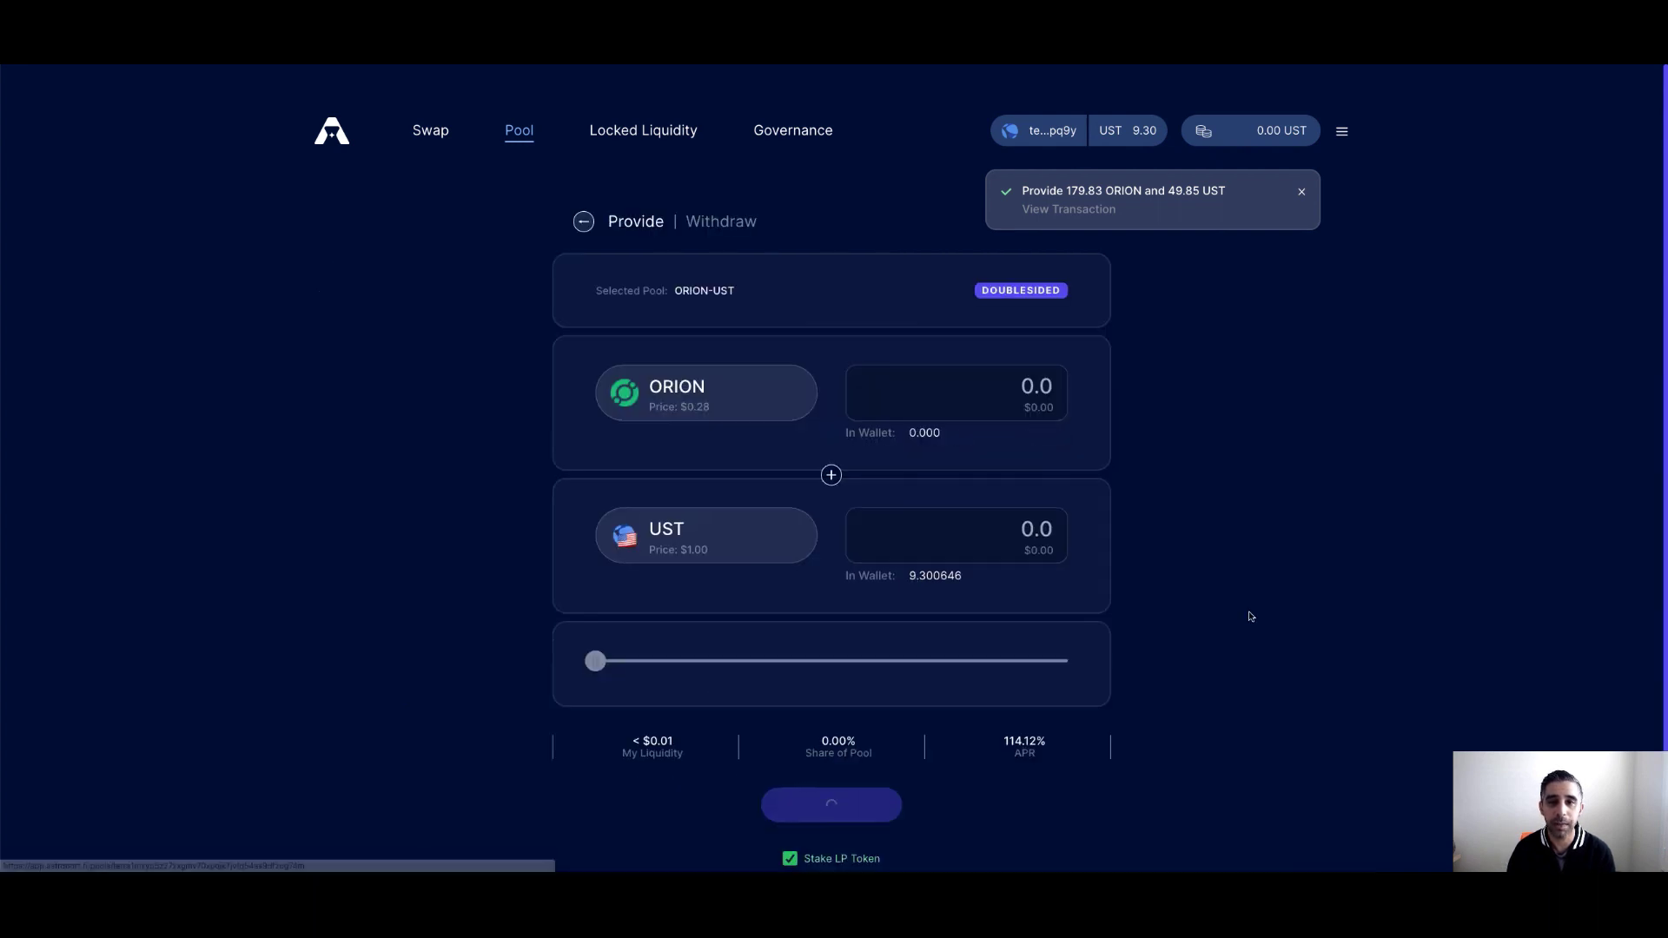
pyautogui.click(726, 227)
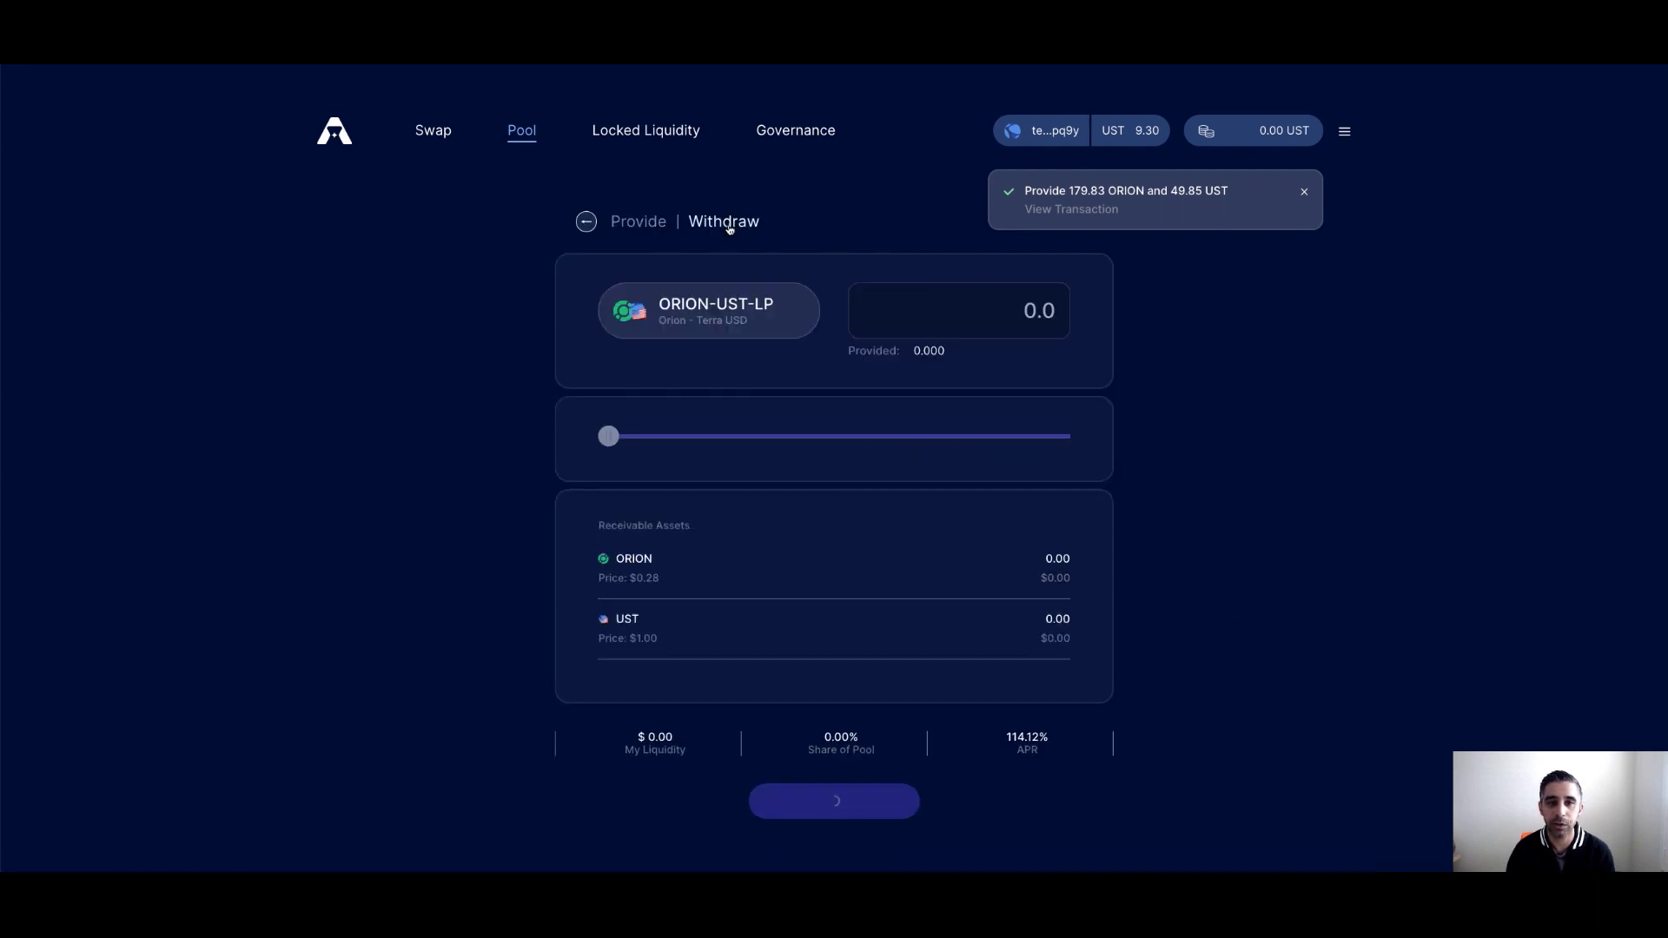
pyautogui.doubleClick(969, 439)
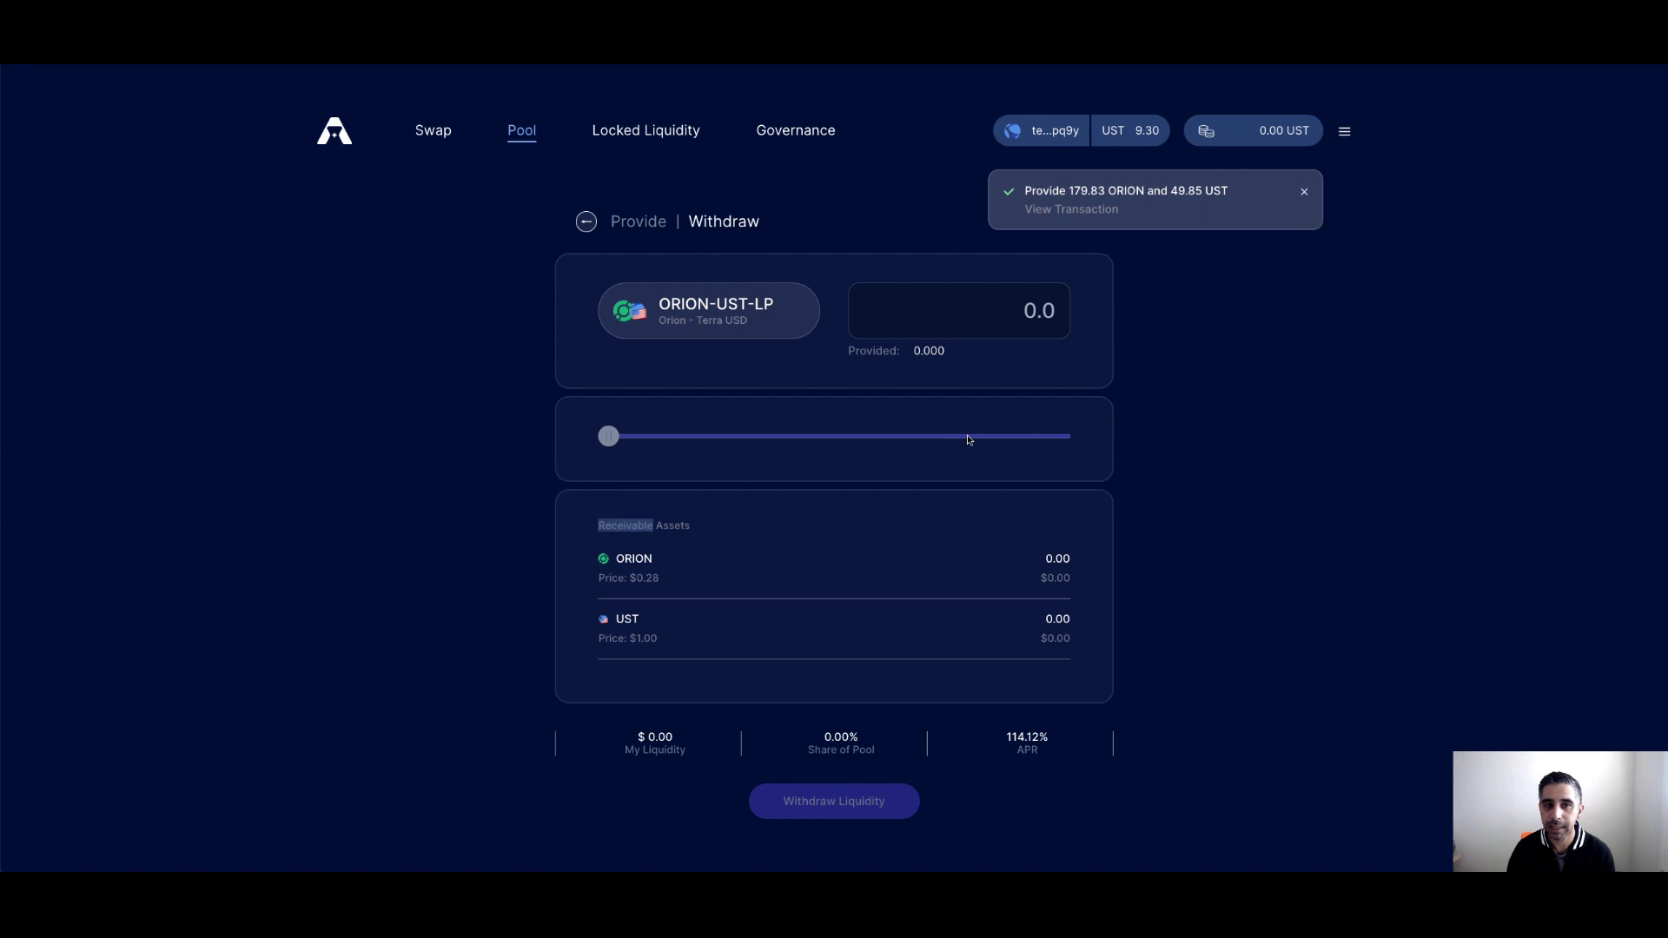
pyautogui.click(524, 135)
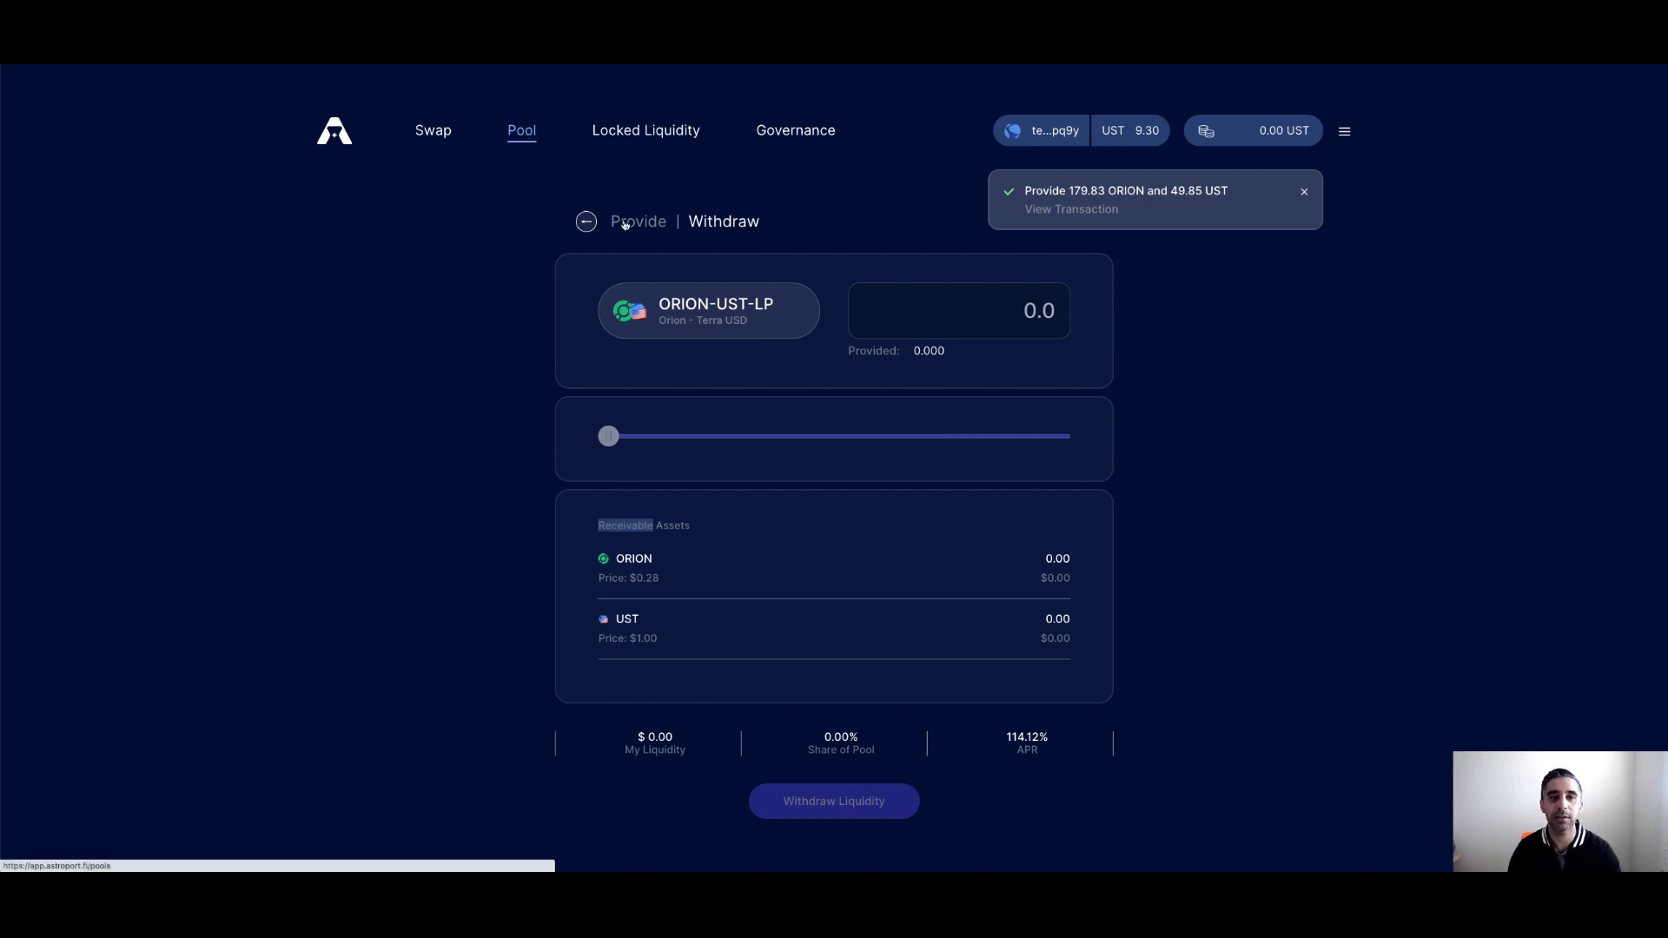
# Step: Preview unstaking all 937.756854 ORION-UST-LP tokens, then reopen the pool's withdraw view
pyautogui.click(1287, 597)
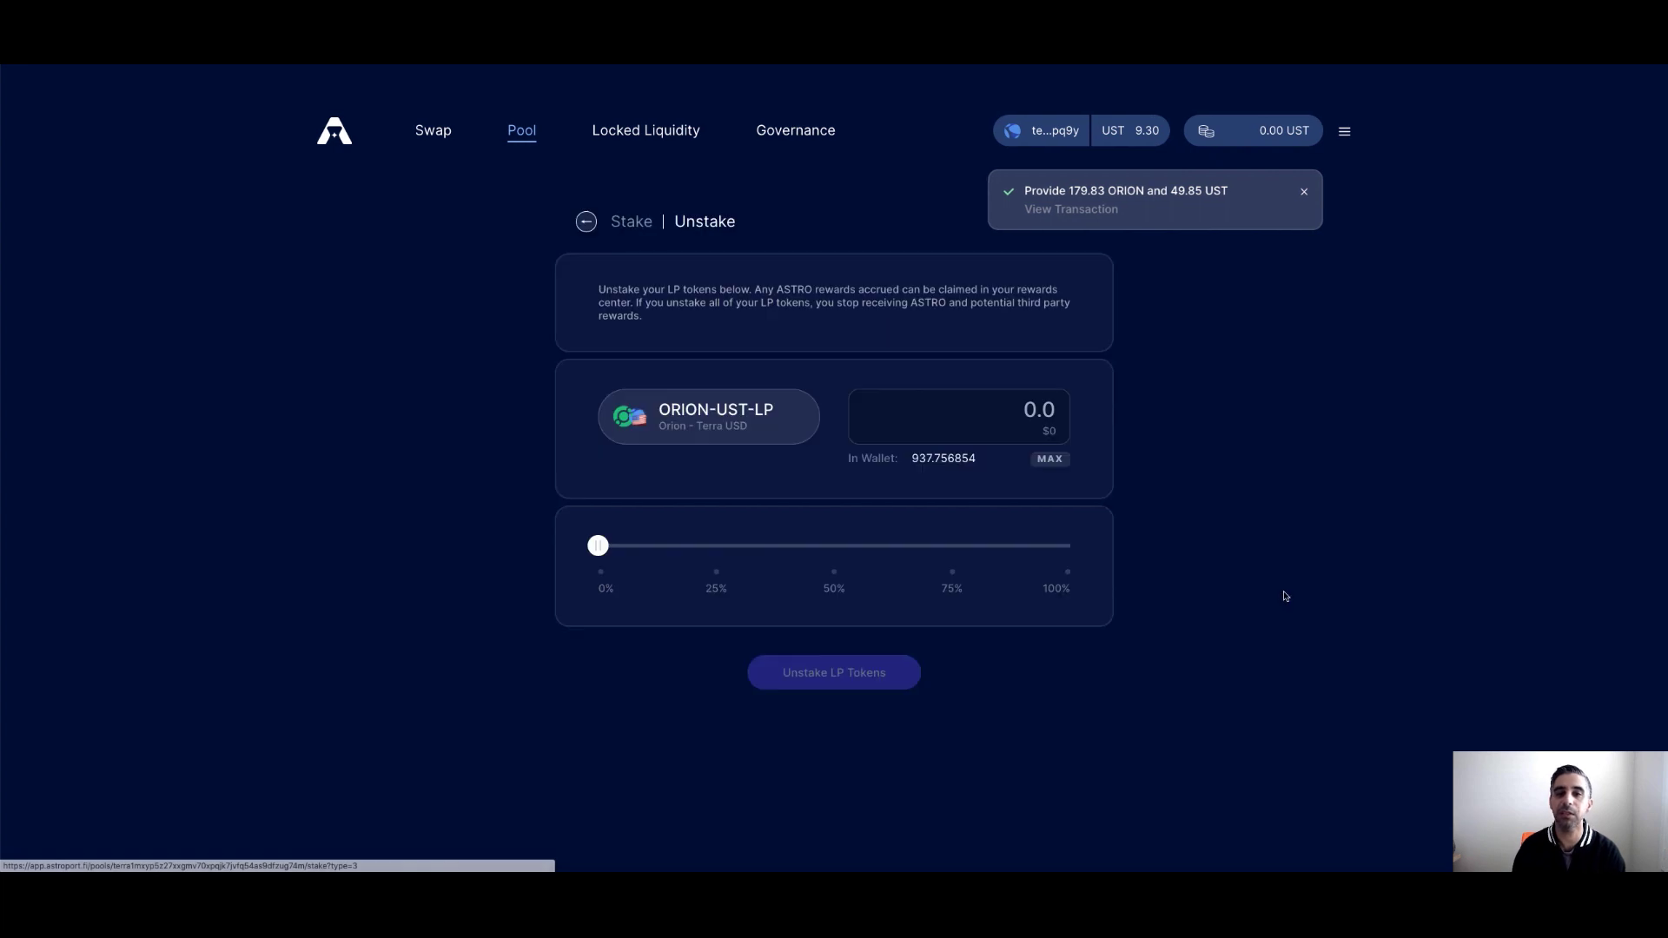
pyautogui.click(1053, 459)
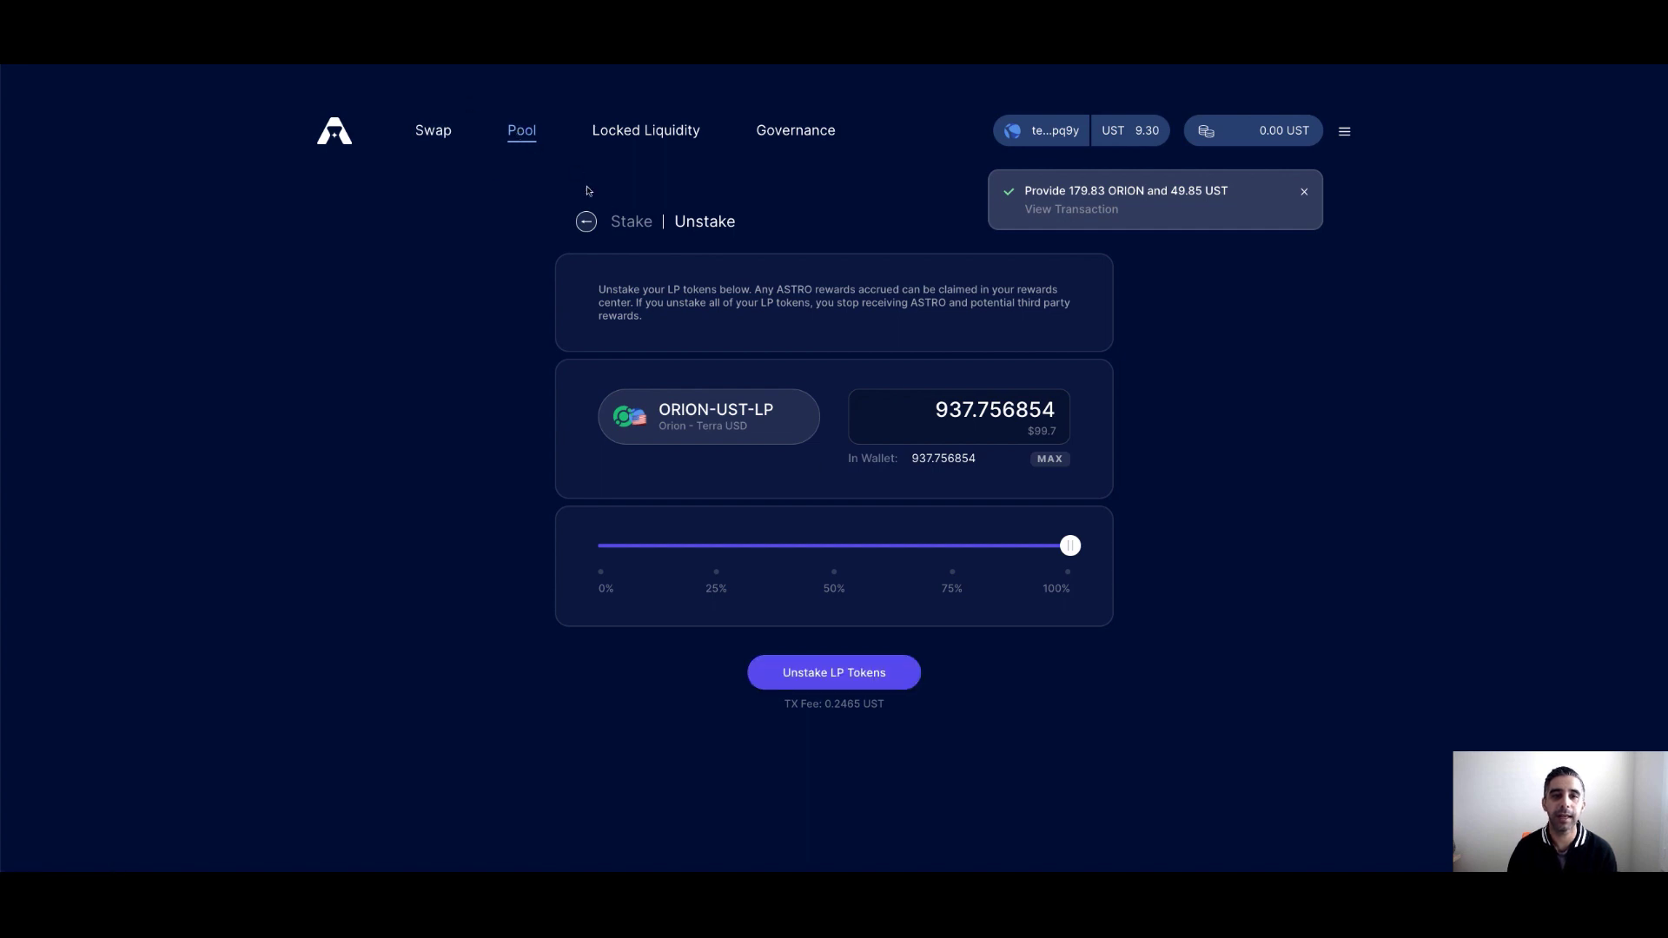
pyautogui.click(528, 140)
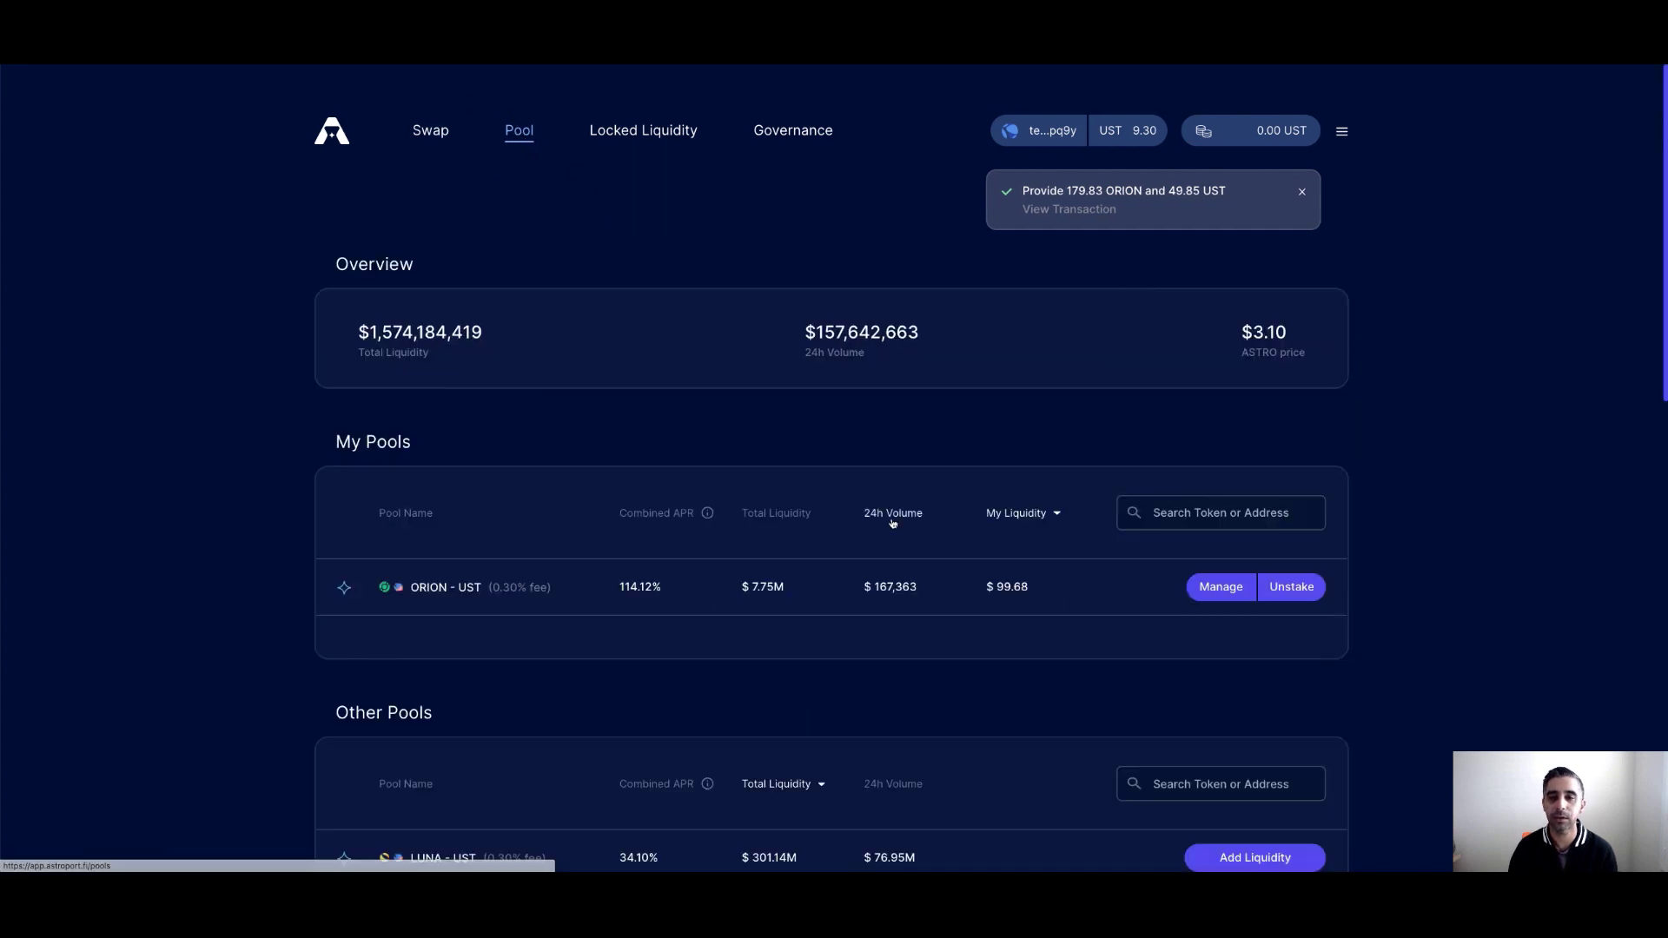
pyautogui.click(1221, 585)
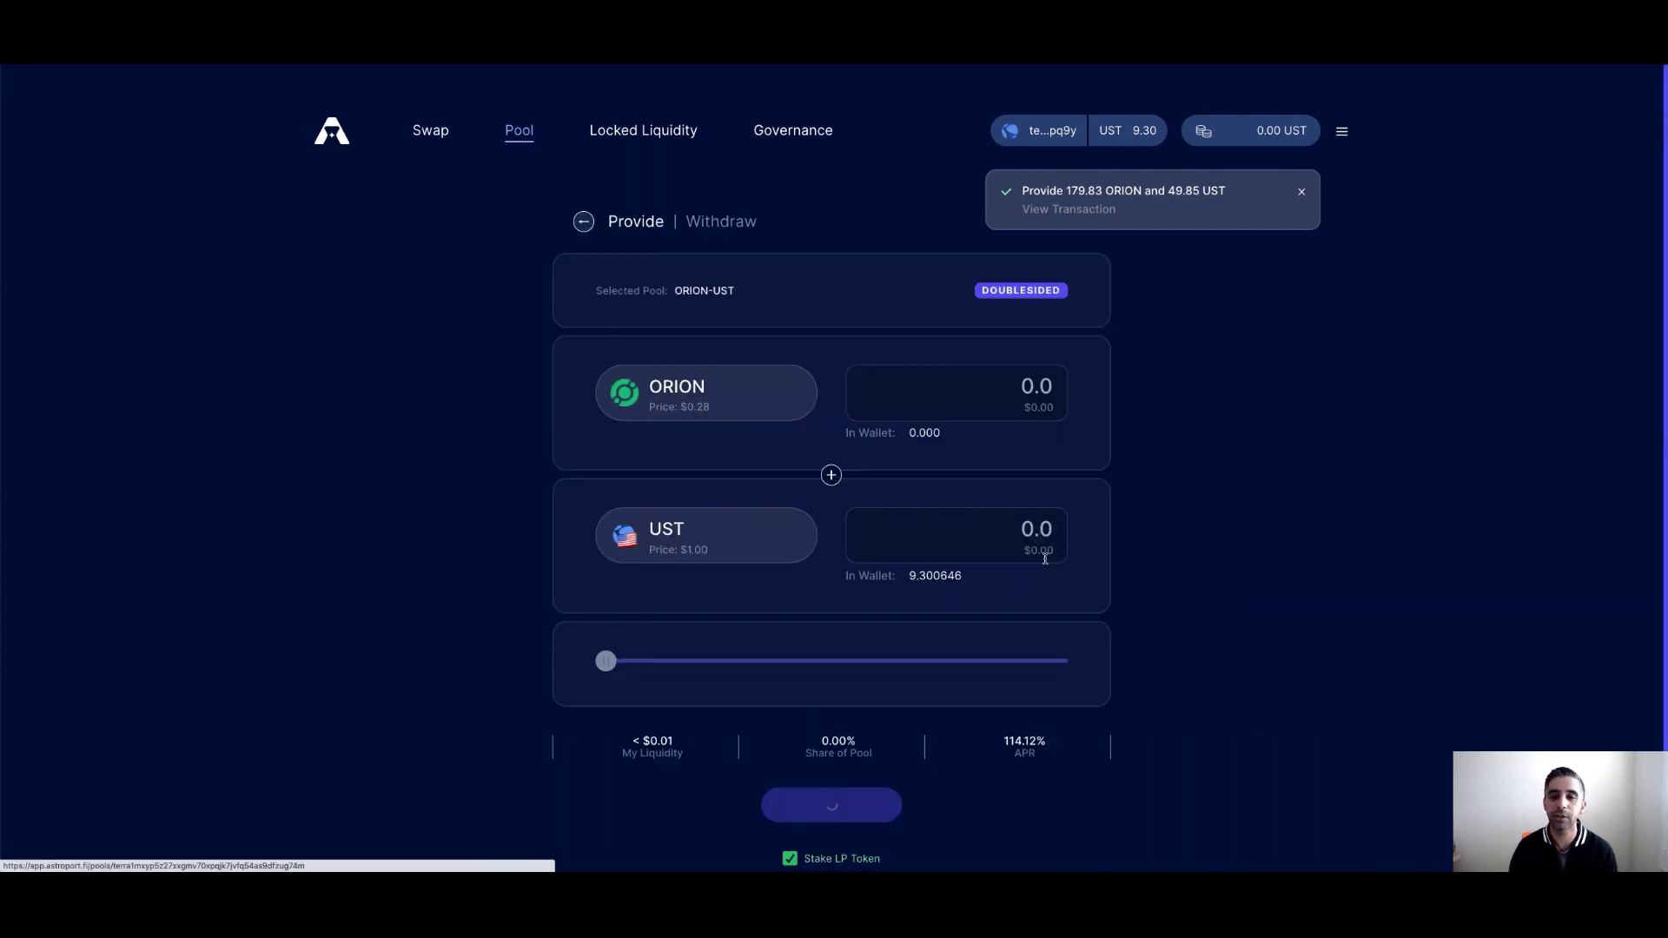
pyautogui.click(713, 228)
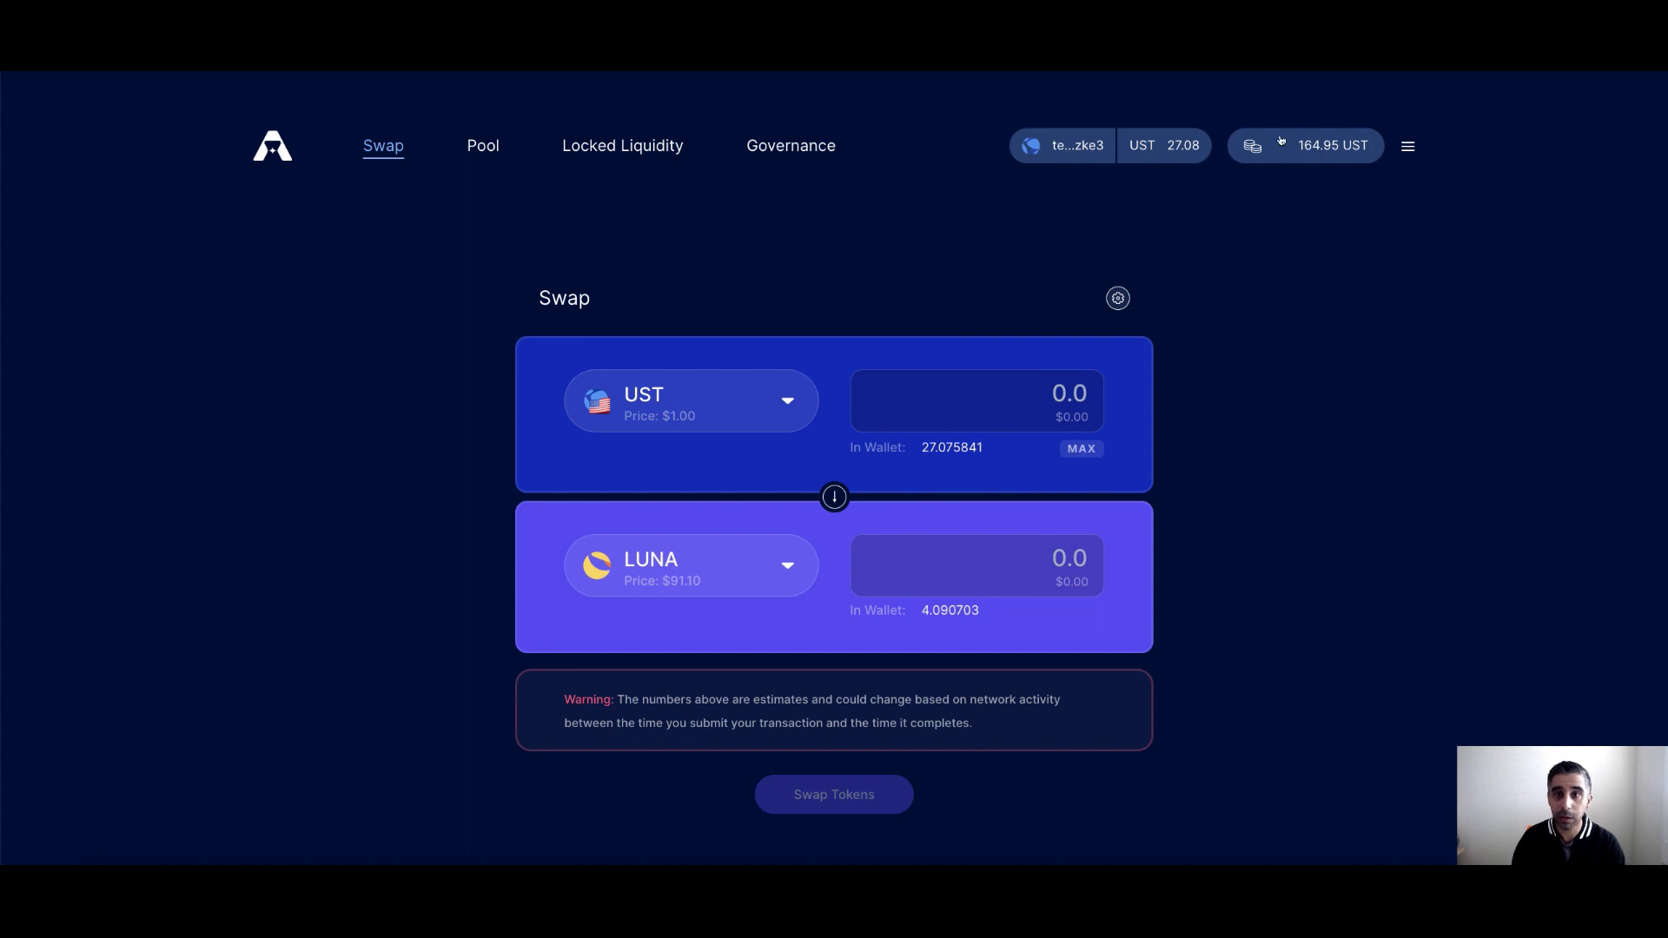
# Step: Claim the pending Psi, ASTRO and ORION rewards, leaving only 20.23 UST unclaimed
pyautogui.click(1332, 149)
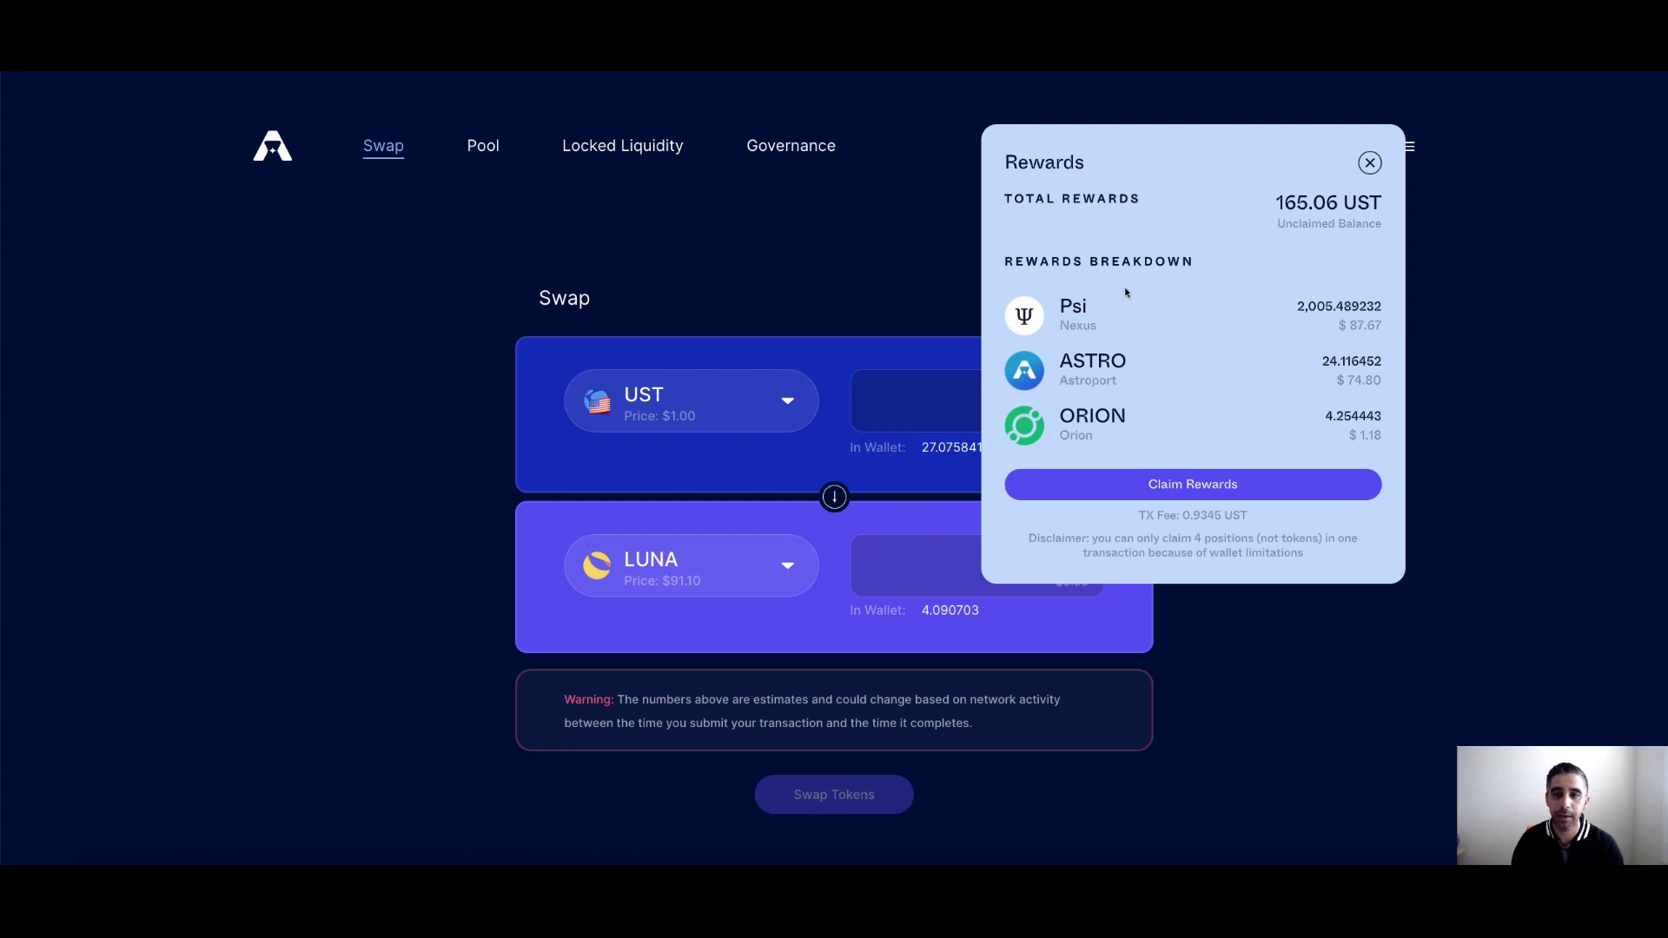
pyautogui.click(1208, 479)
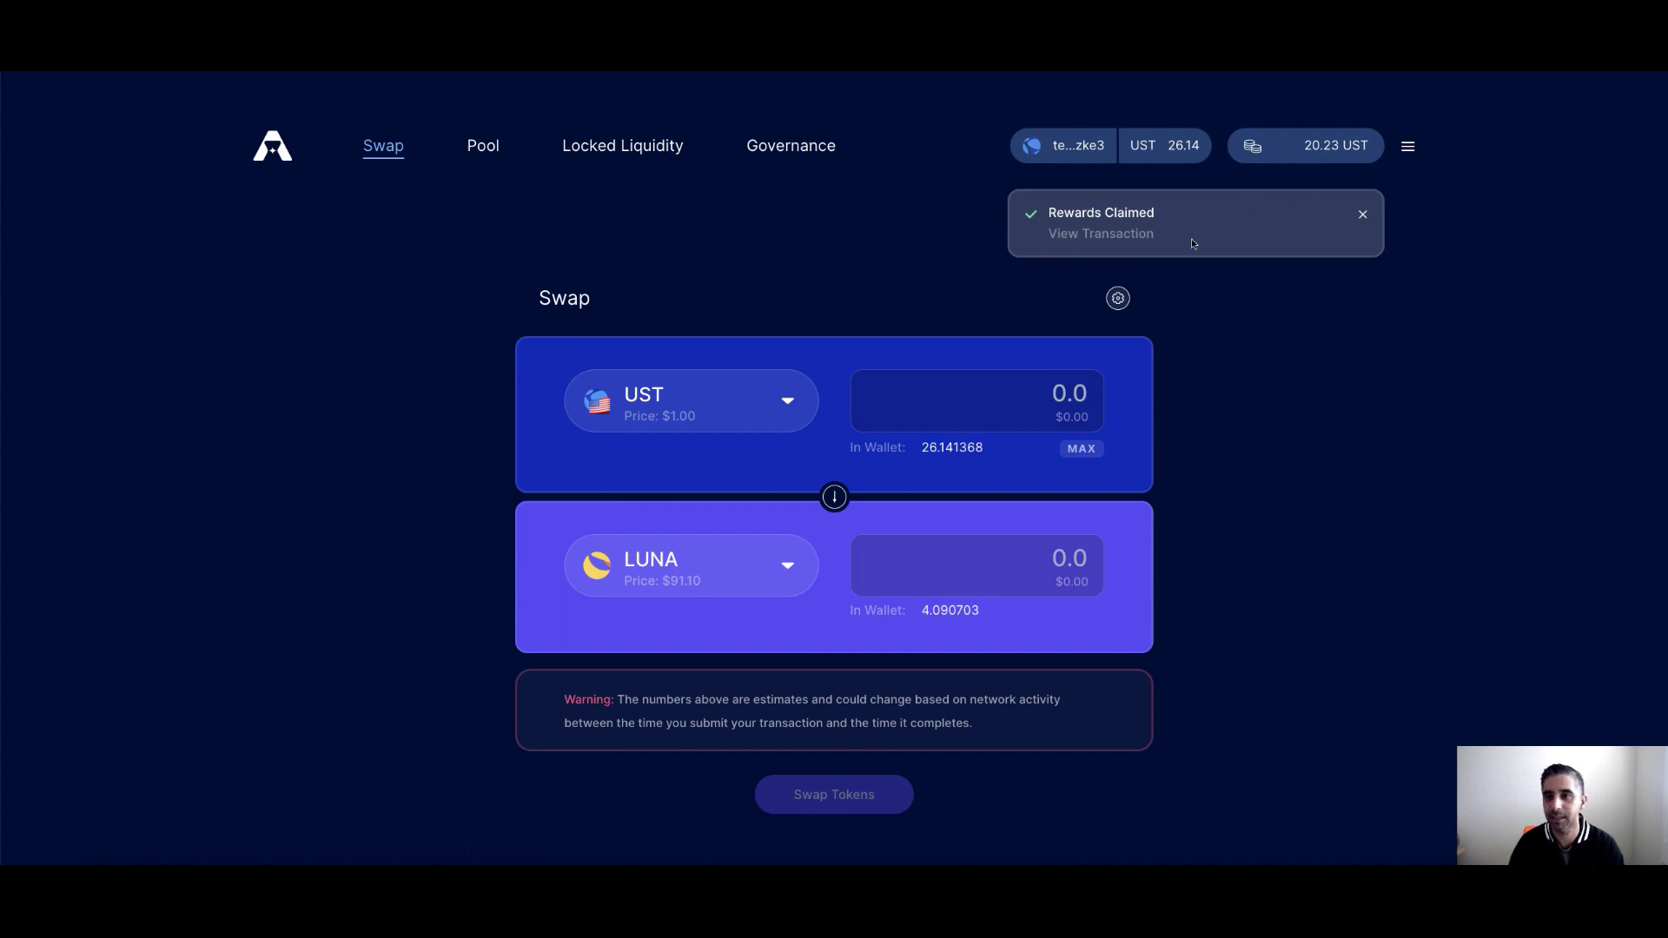
pyautogui.click(1315, 152)
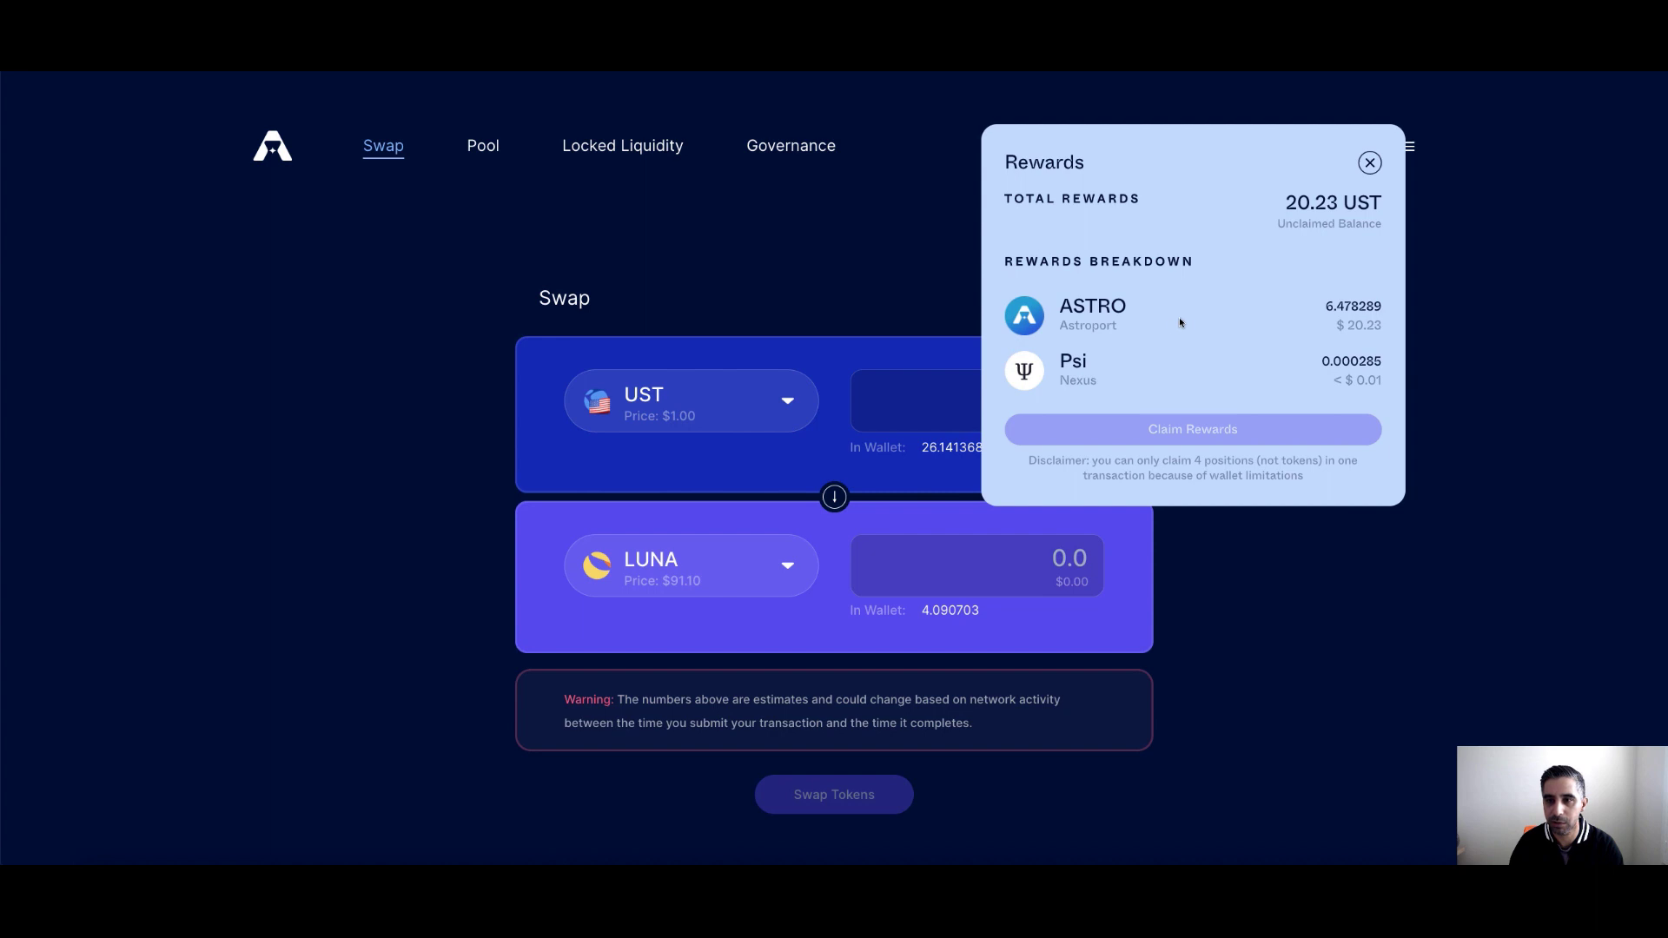
pyautogui.click(867, 253)
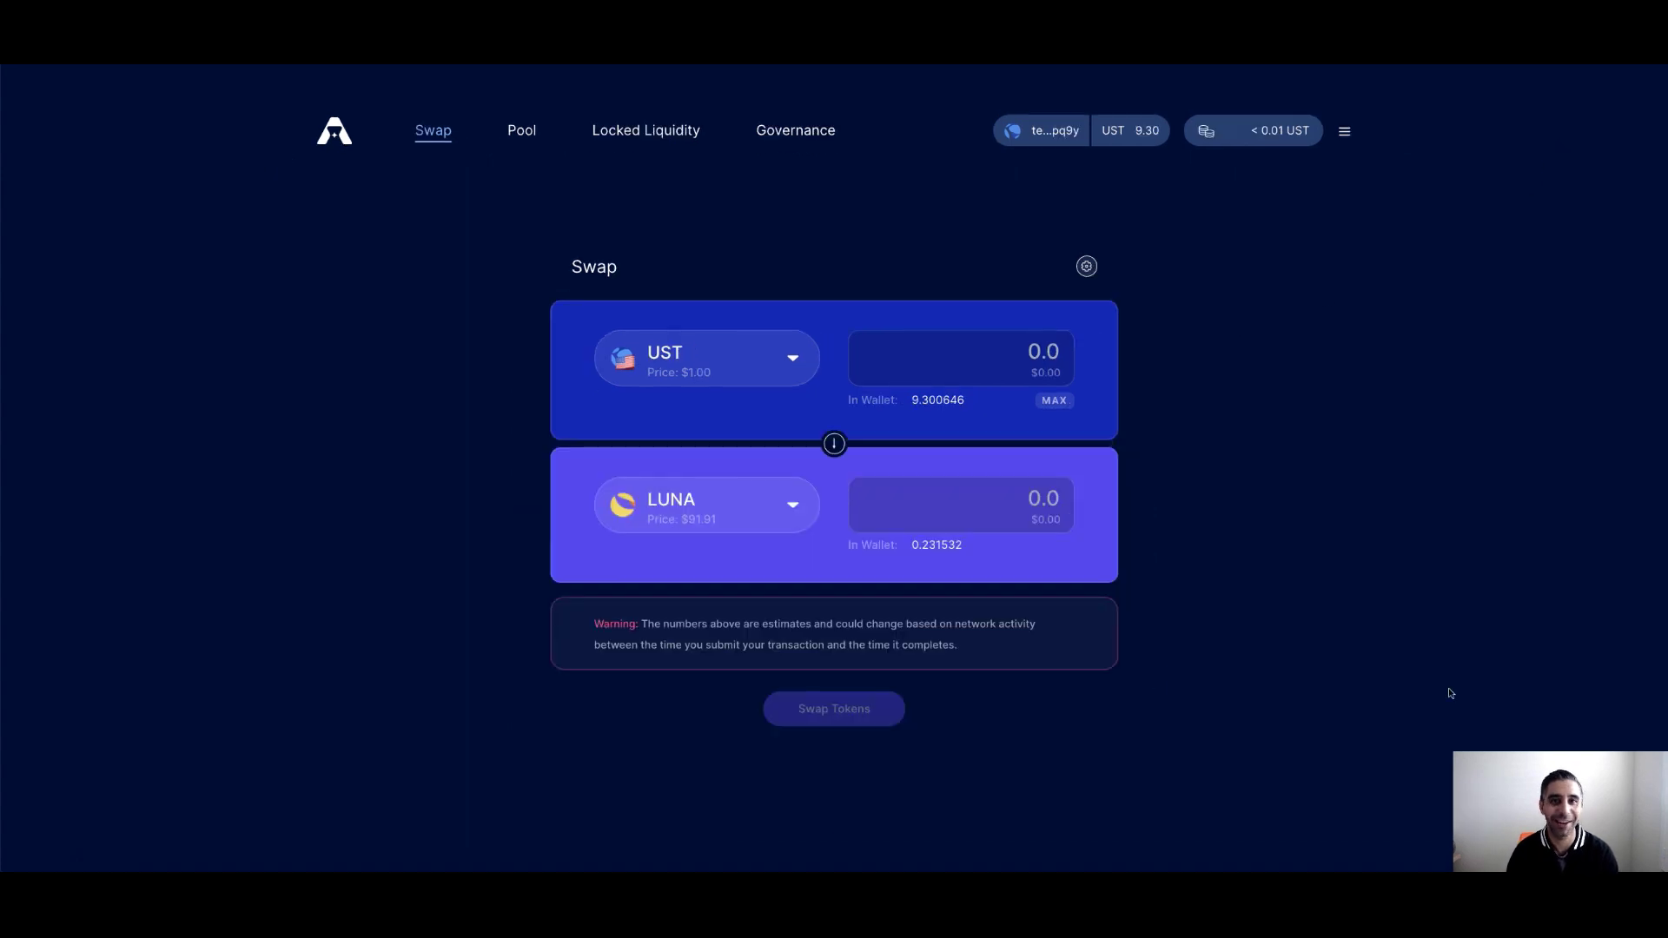
pyautogui.click(1285, 141)
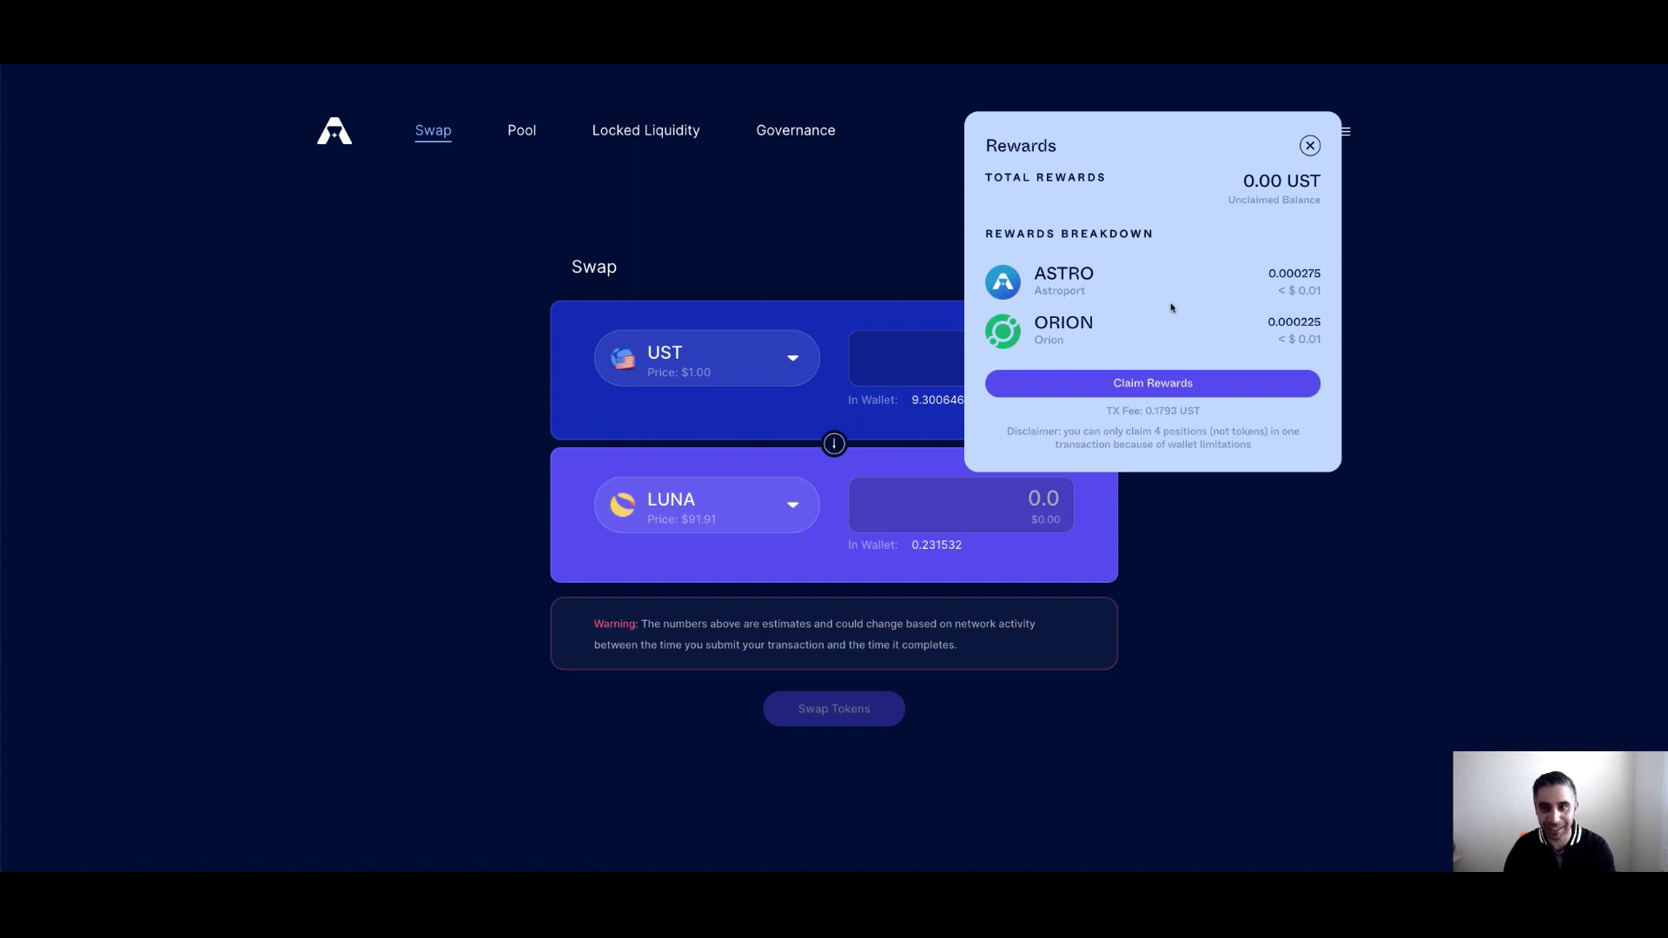
pyautogui.click(1433, 277)
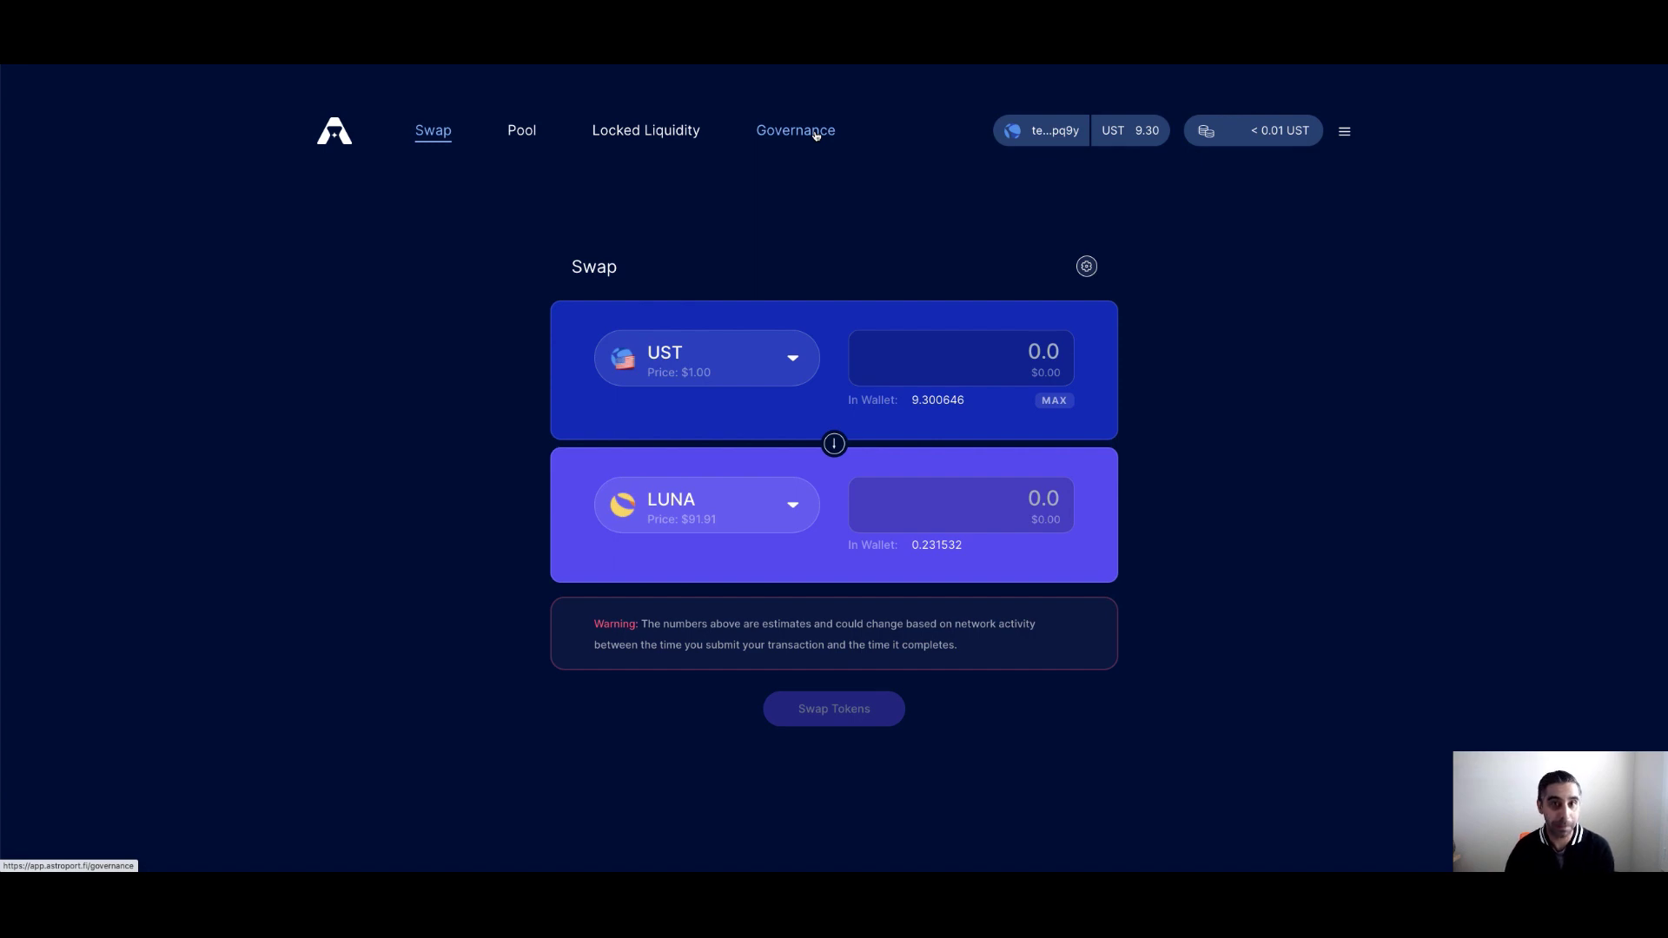
# Step: Go to Governance and open the Stake ASTRO form with 5.000 ASTRO available
pyautogui.click(816, 135)
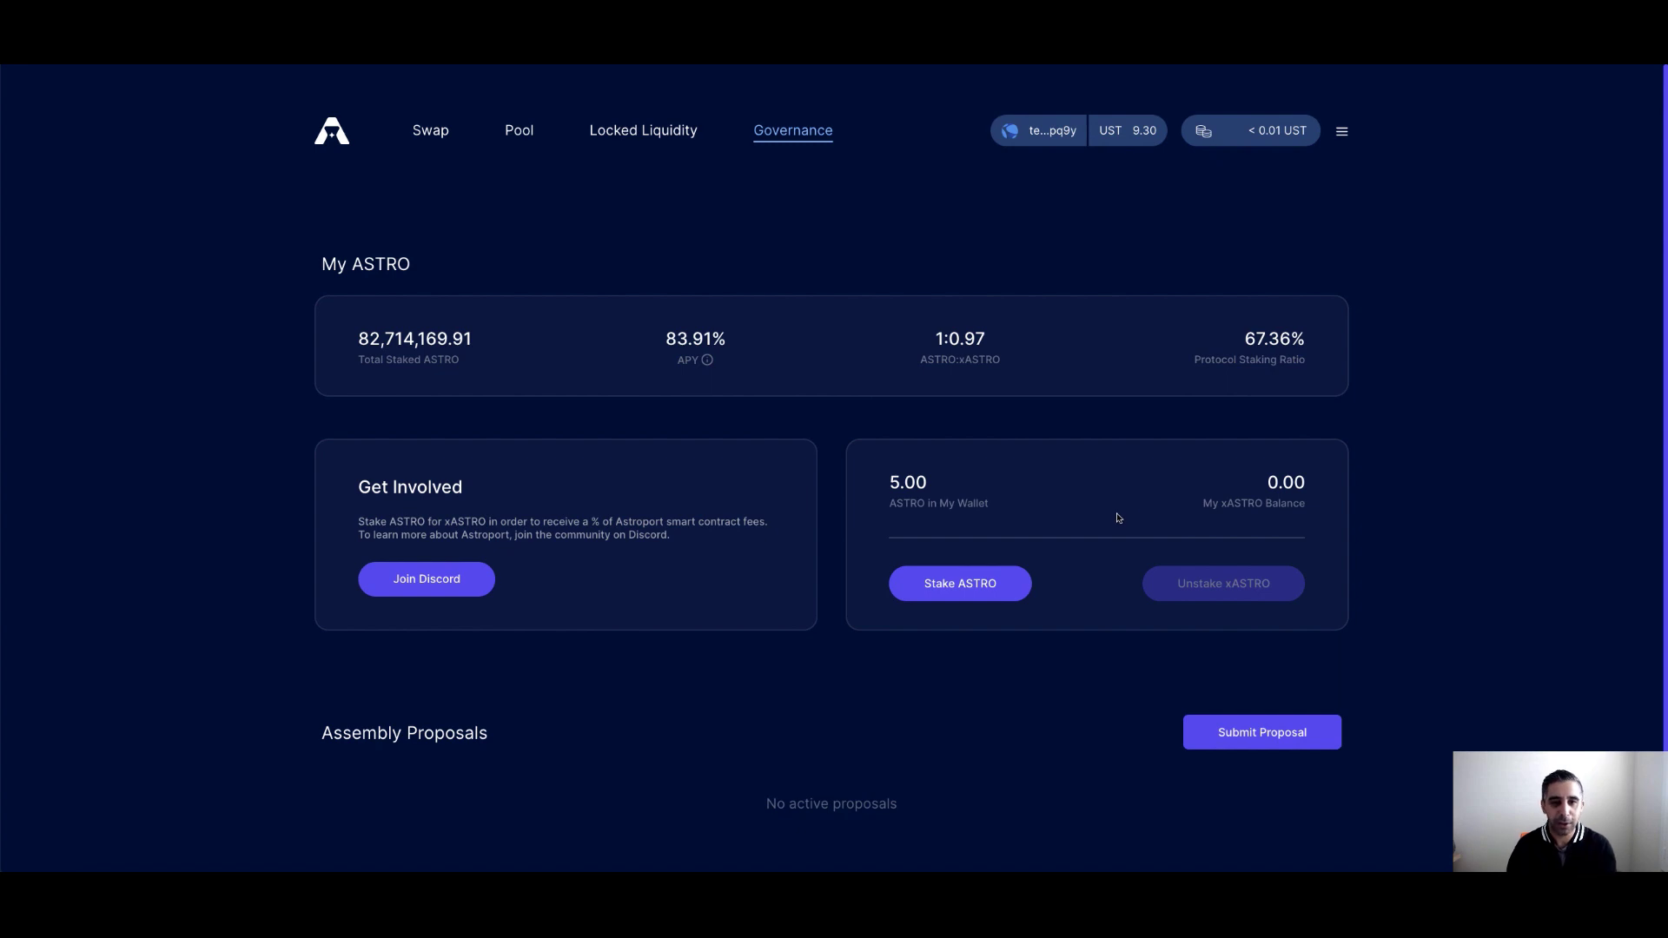
pyautogui.click(940, 584)
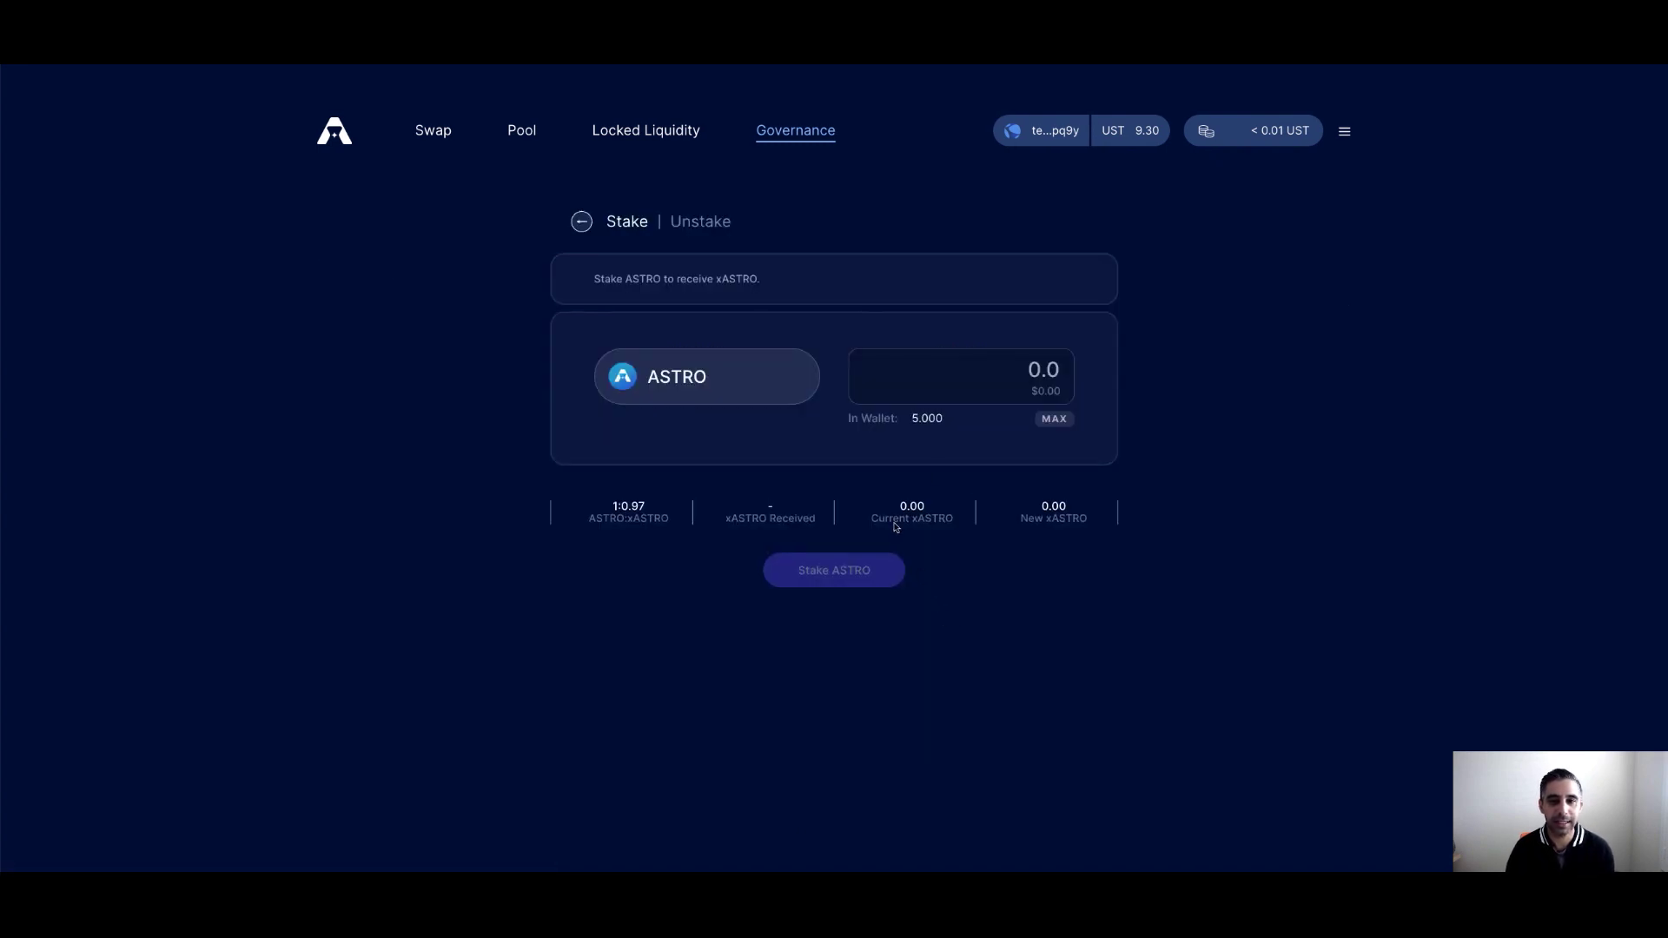
# Step: Stake the full 5 ASTRO balance, receiving 4.86 xASTRO
pyautogui.click(1053, 419)
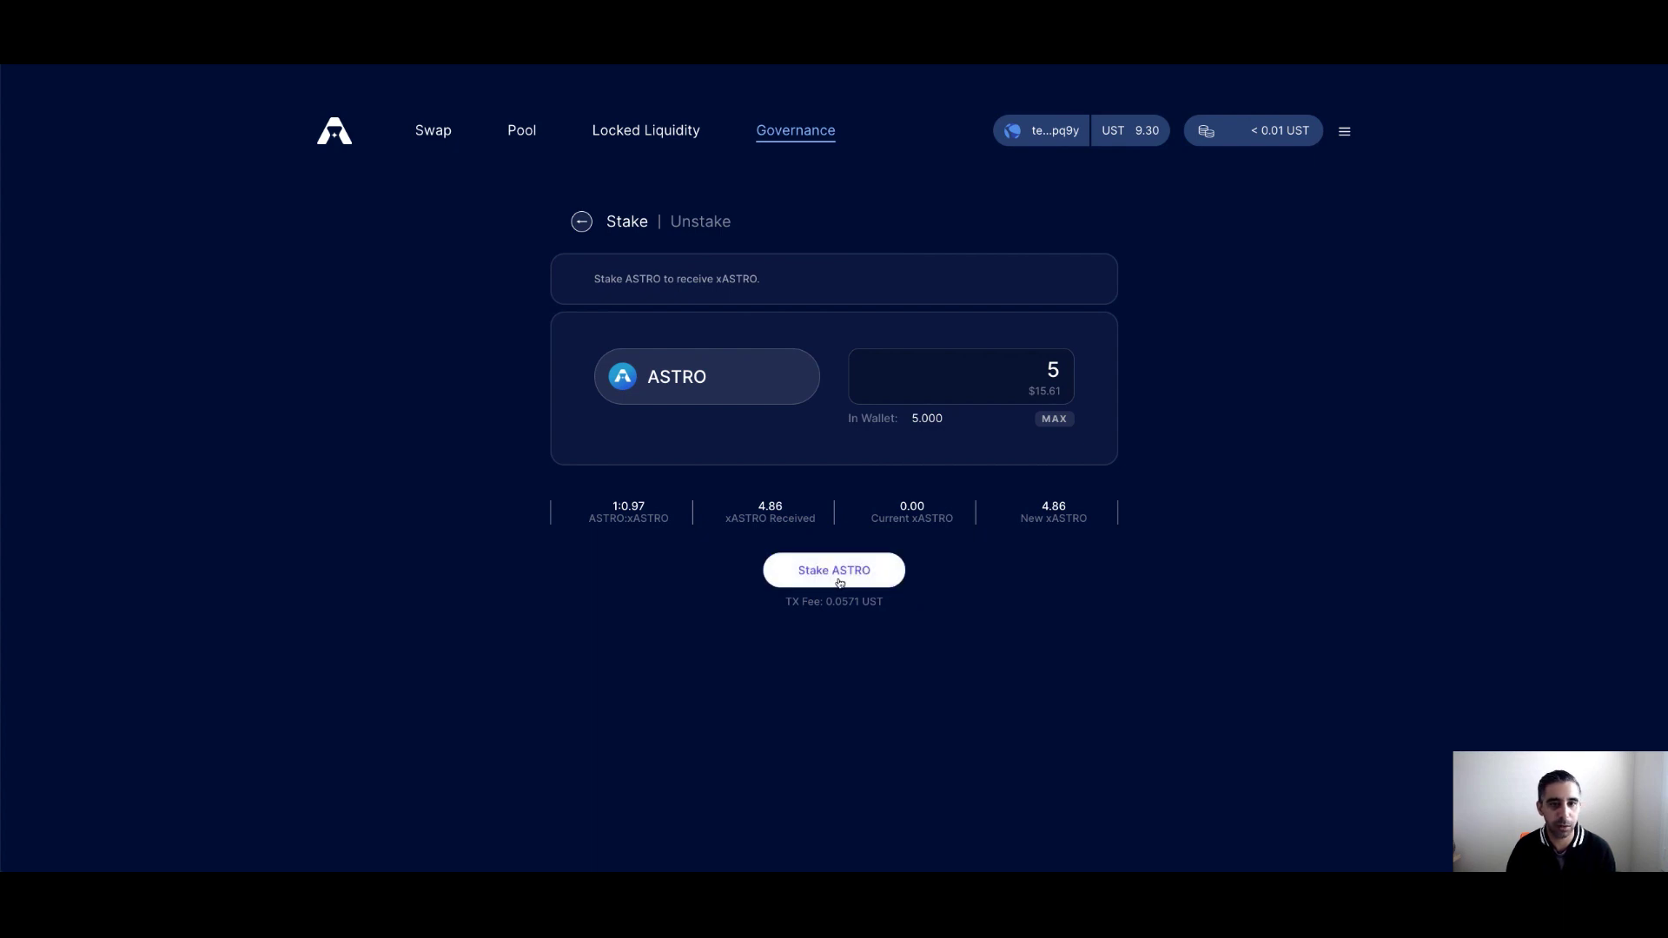
pyautogui.click(841, 581)
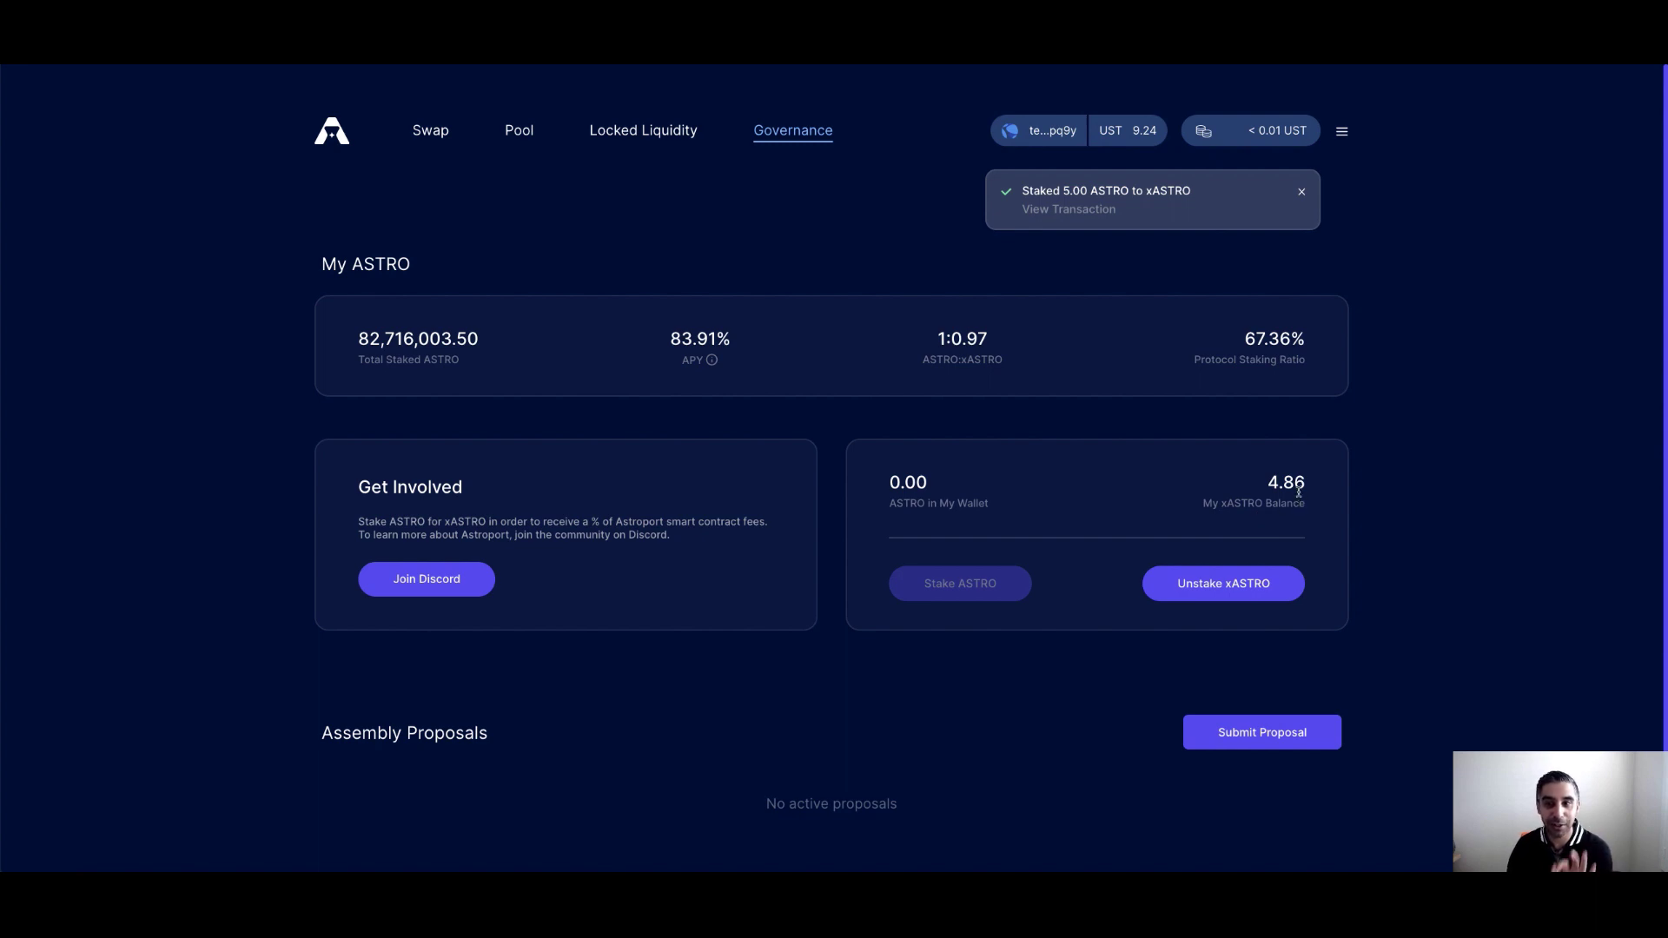
pyautogui.click(1233, 595)
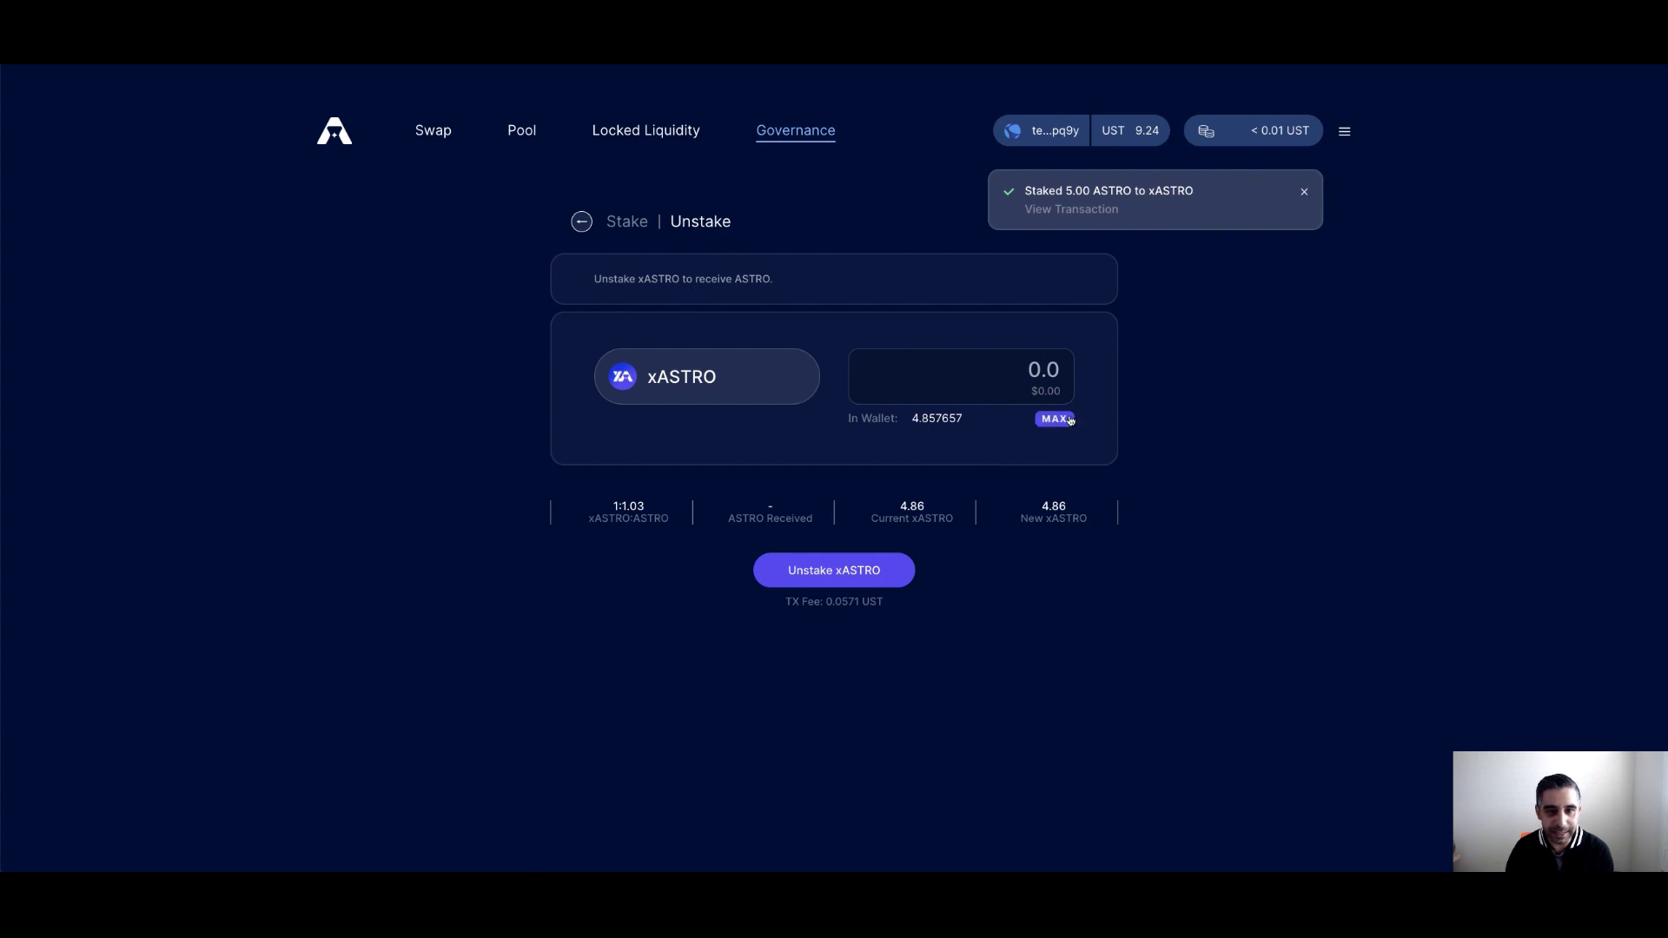
# Step: Fill the unstake form with the full 4.857657 xASTRO and check the 5.00 ASTRO received
pyautogui.click(1054, 419)
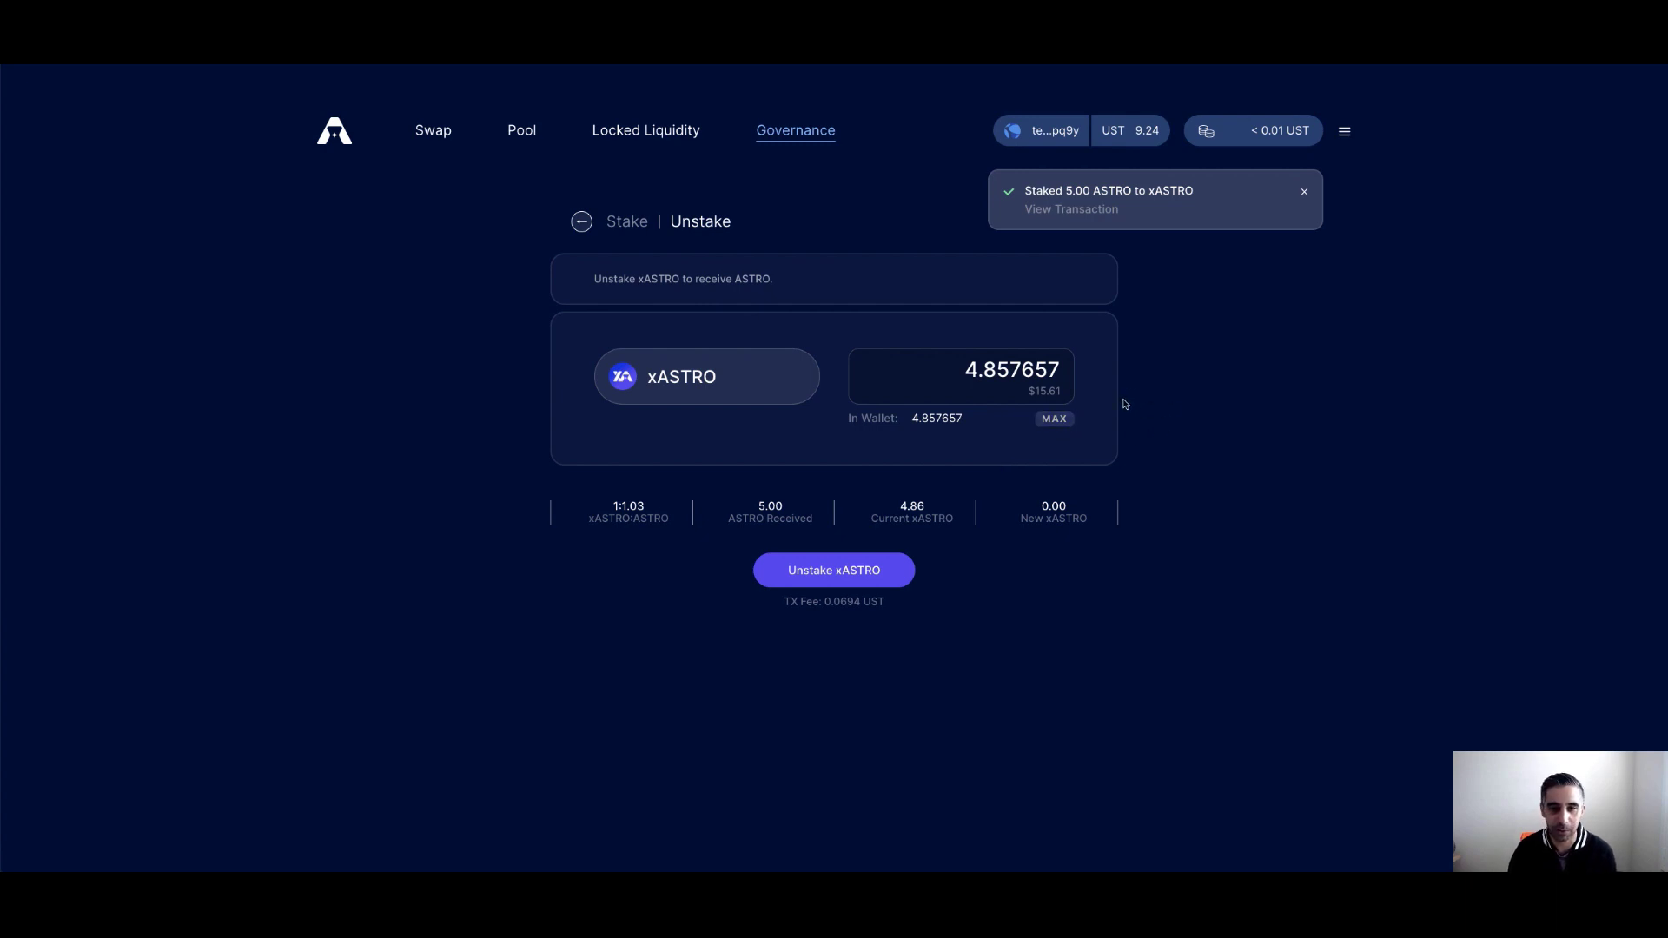
pyautogui.doubleClick(1025, 376)
pyautogui.press('BackSpace')
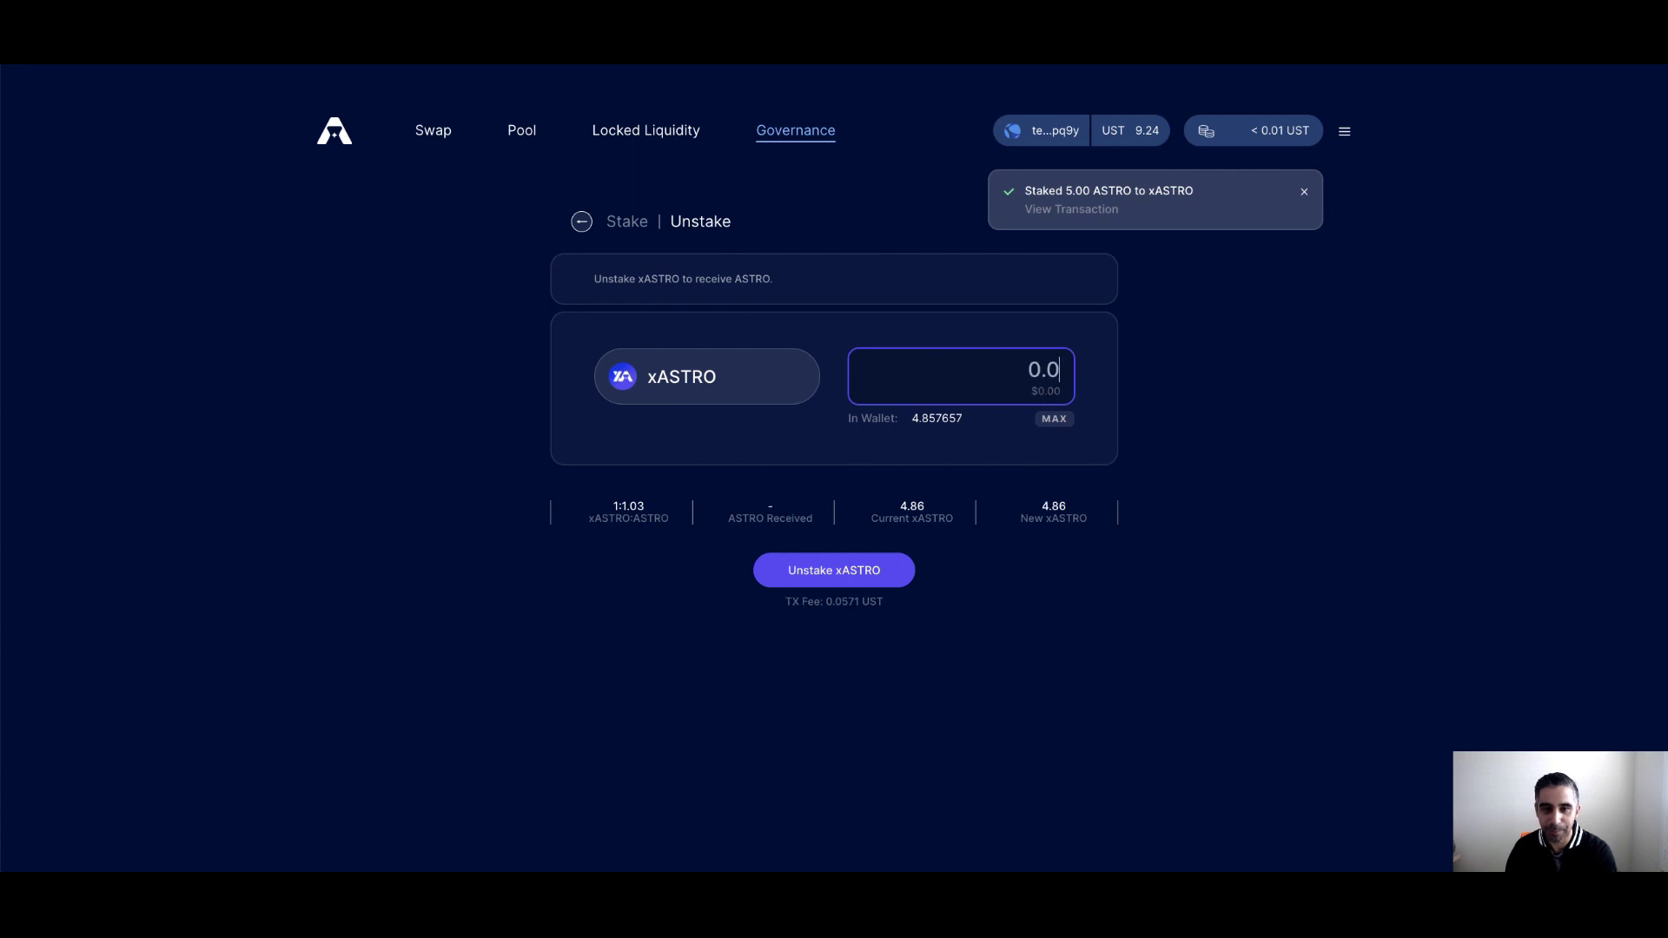
pyautogui.click(1054, 419)
pyautogui.doubleClick(771, 504)
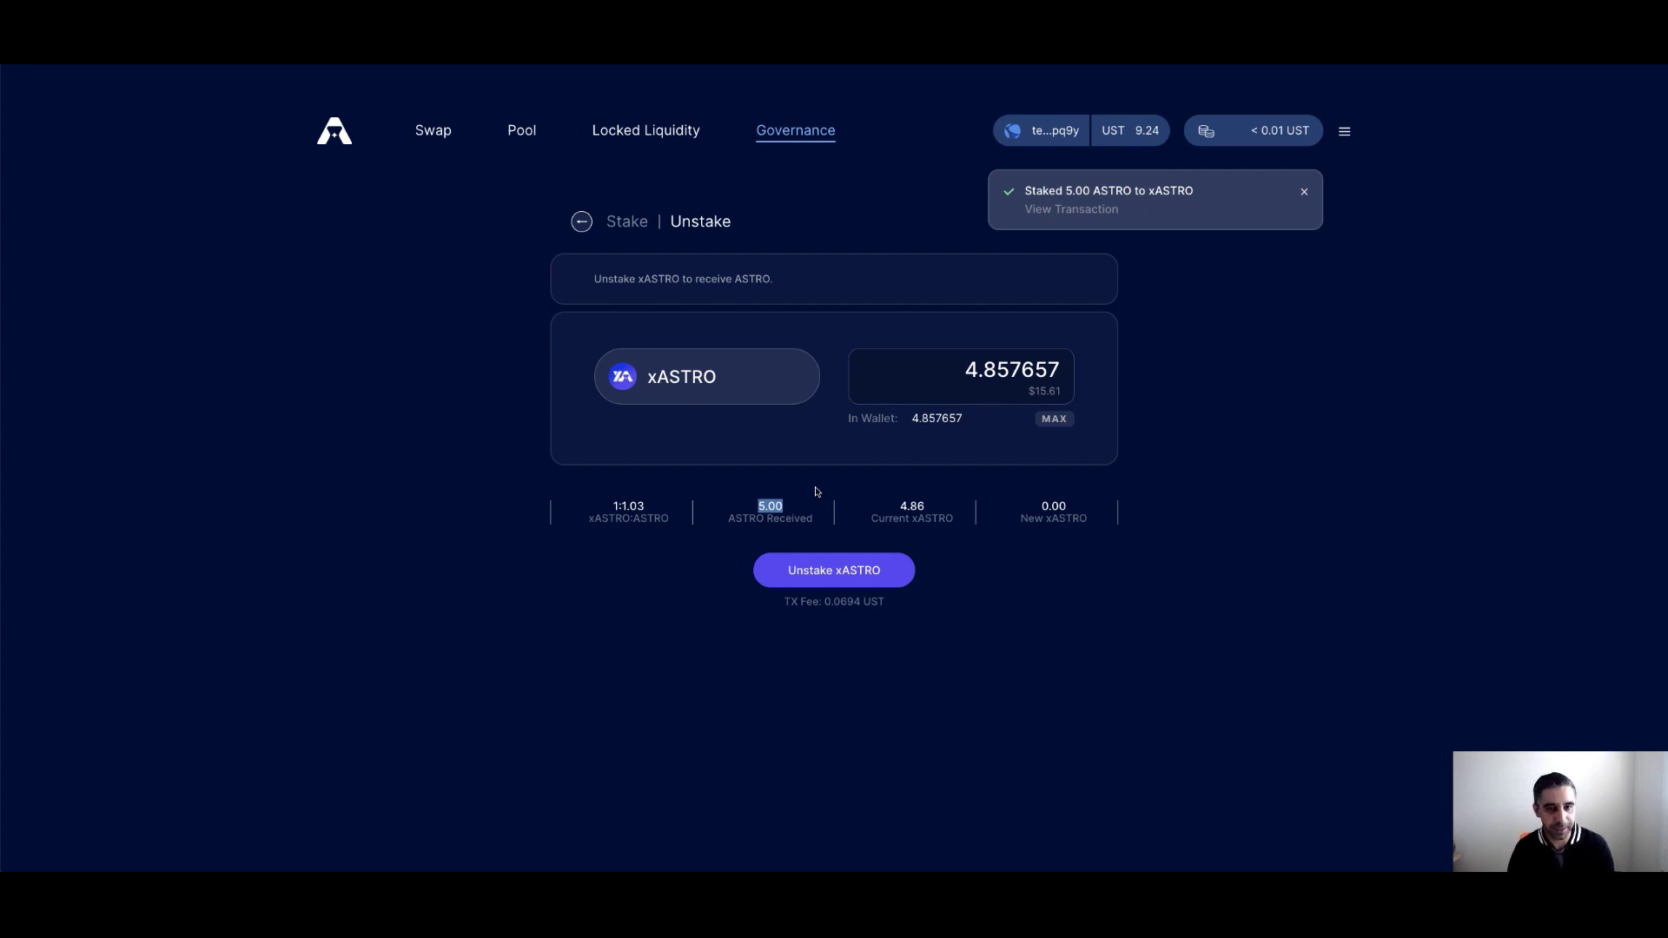
# Step: Return to the Swap page without submitting the unstake
pyautogui.click(449, 131)
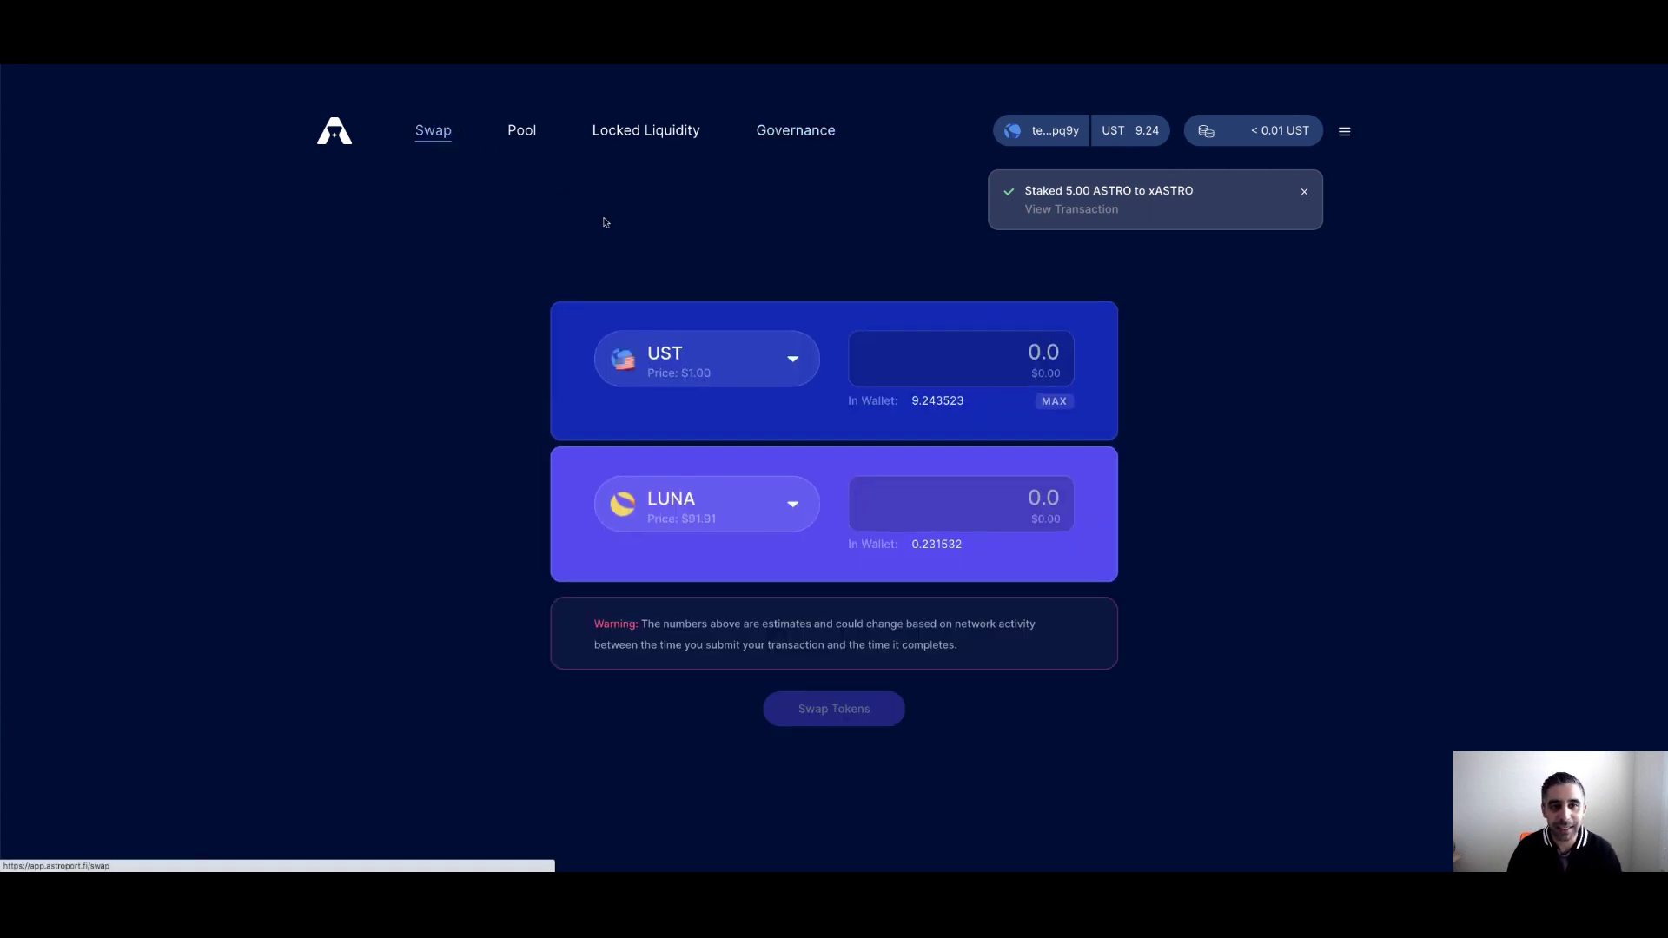